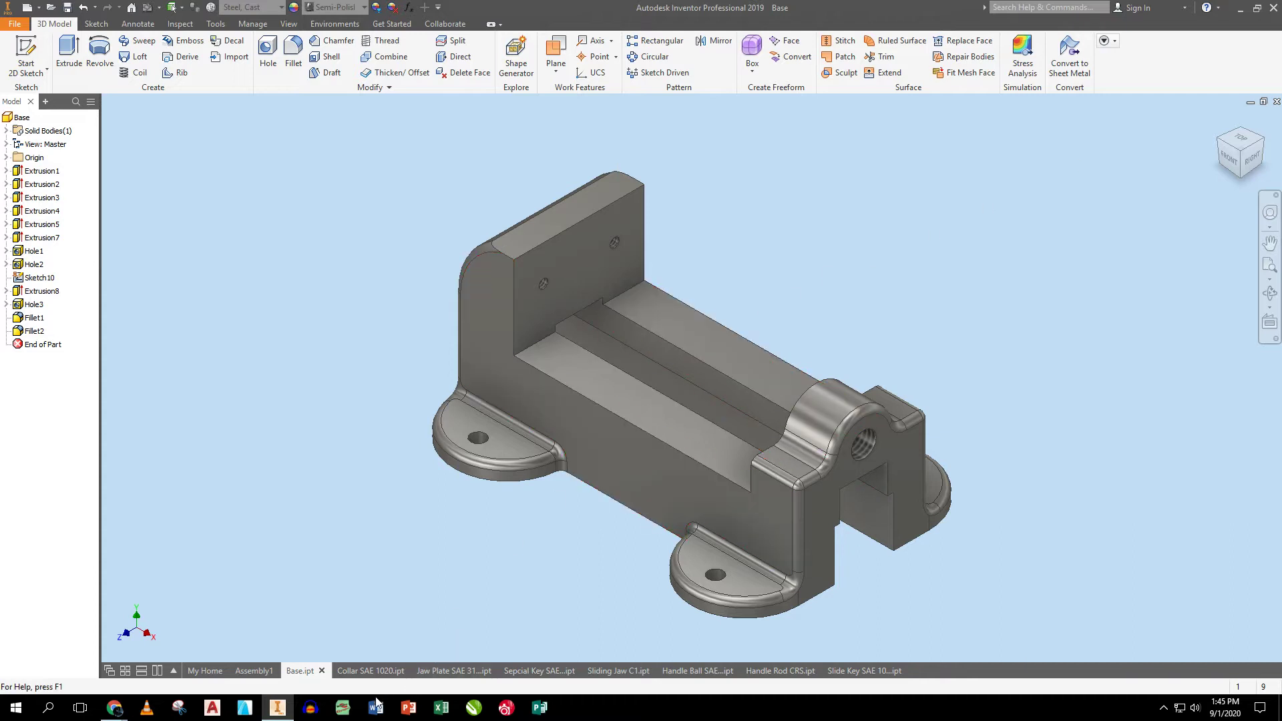
- Review the open vise parts: Base, Collar, Jaw Plate, Sepcial Key, Sliding Jaw, Handle Ball, Handle Rod and Slide Key
mouse_move(305, 676)
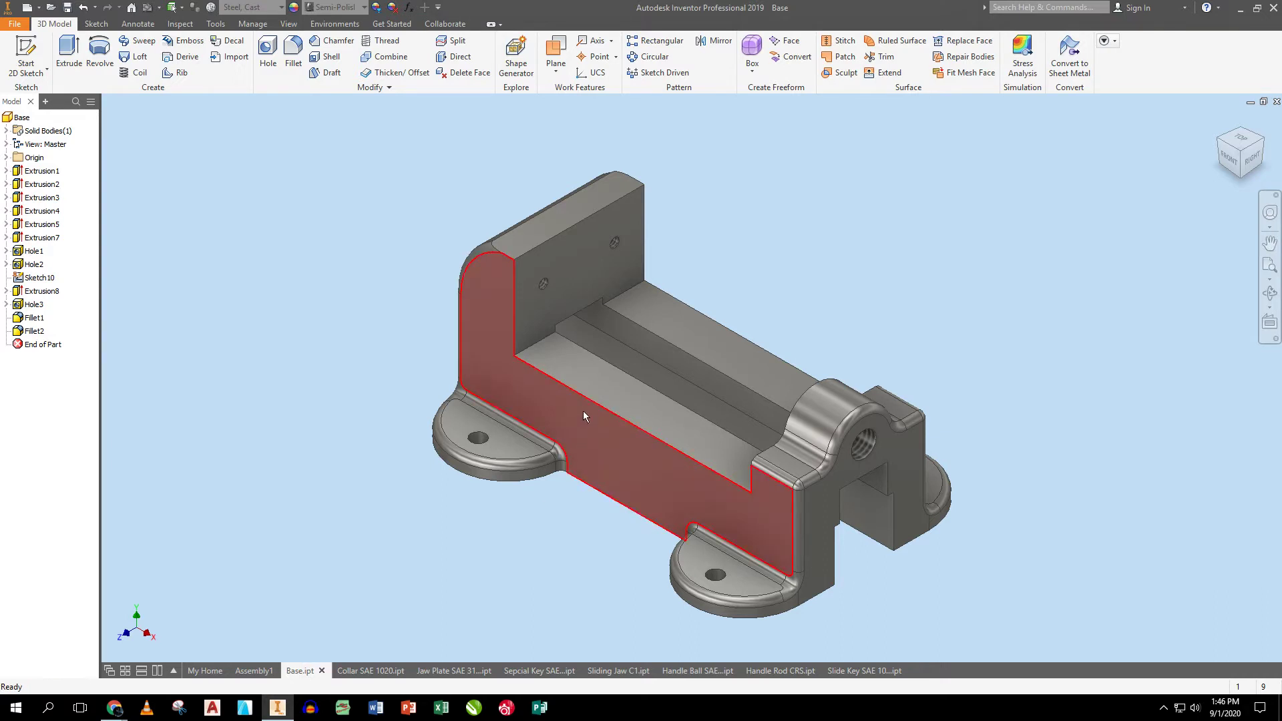
mouse_move(583, 415)
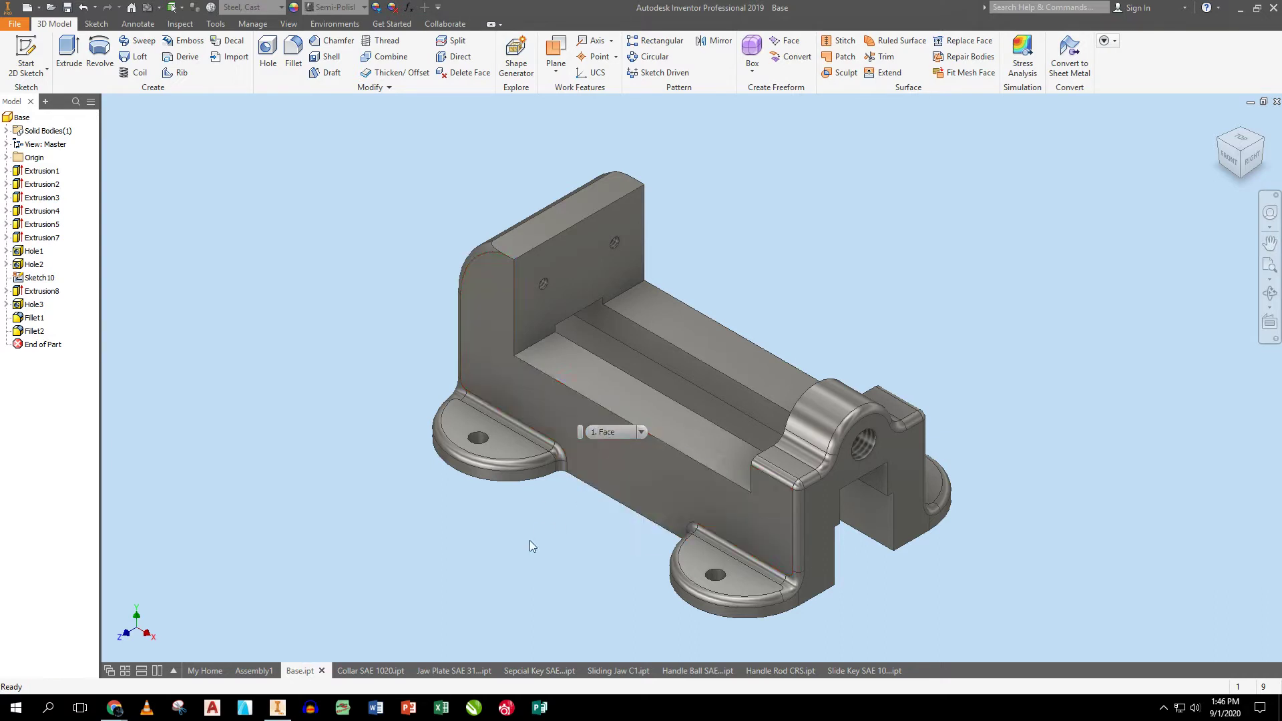
click(359, 671)
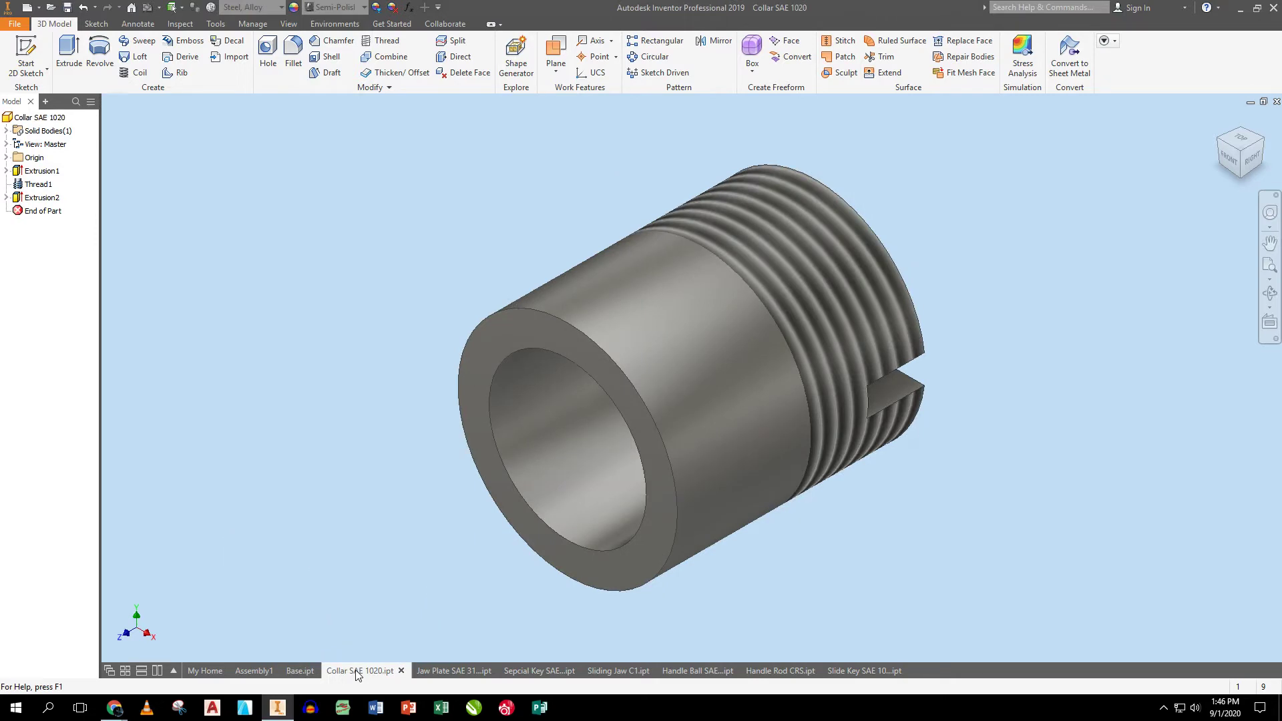
click(475, 673)
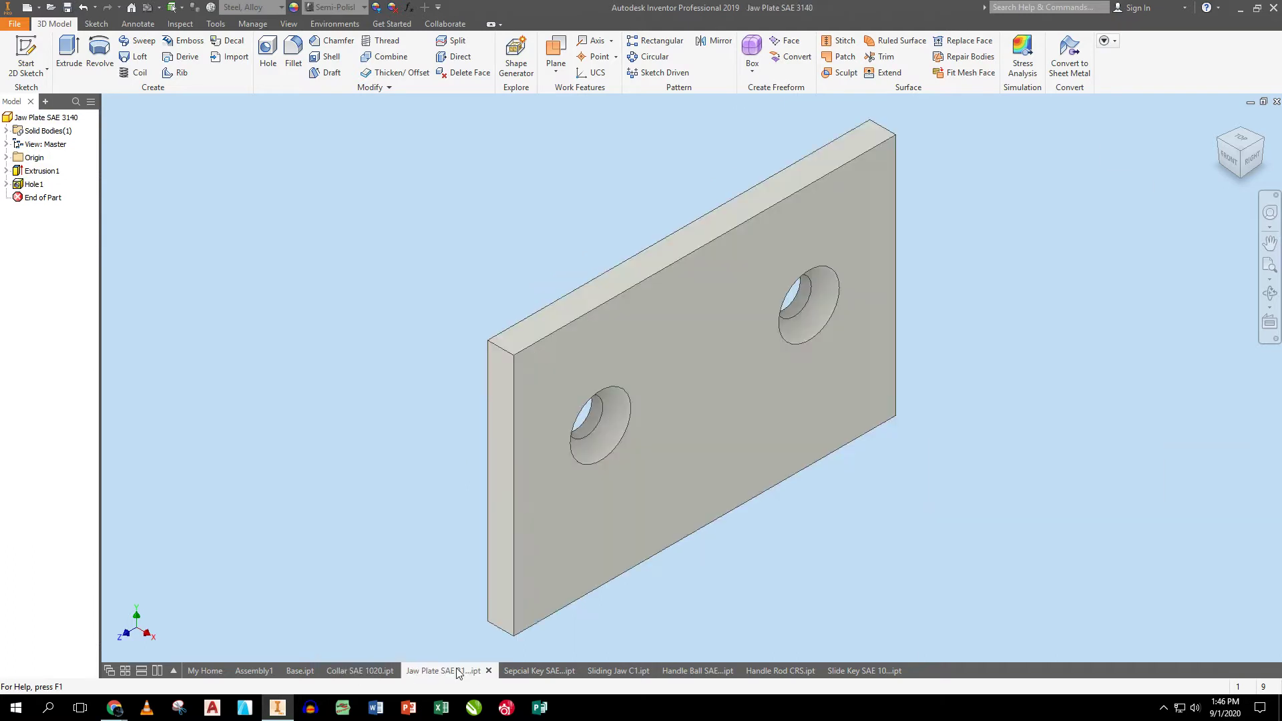
click(537, 674)
click(606, 669)
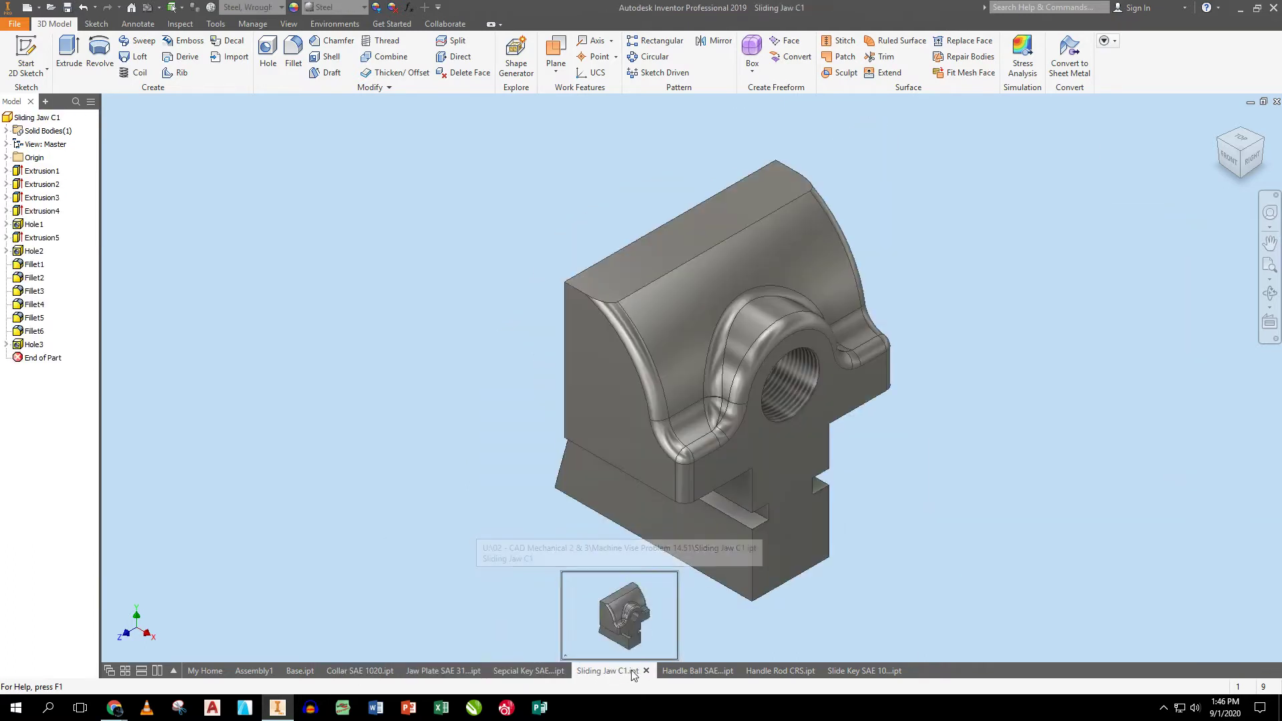
click(677, 671)
click(768, 671)
click(847, 671)
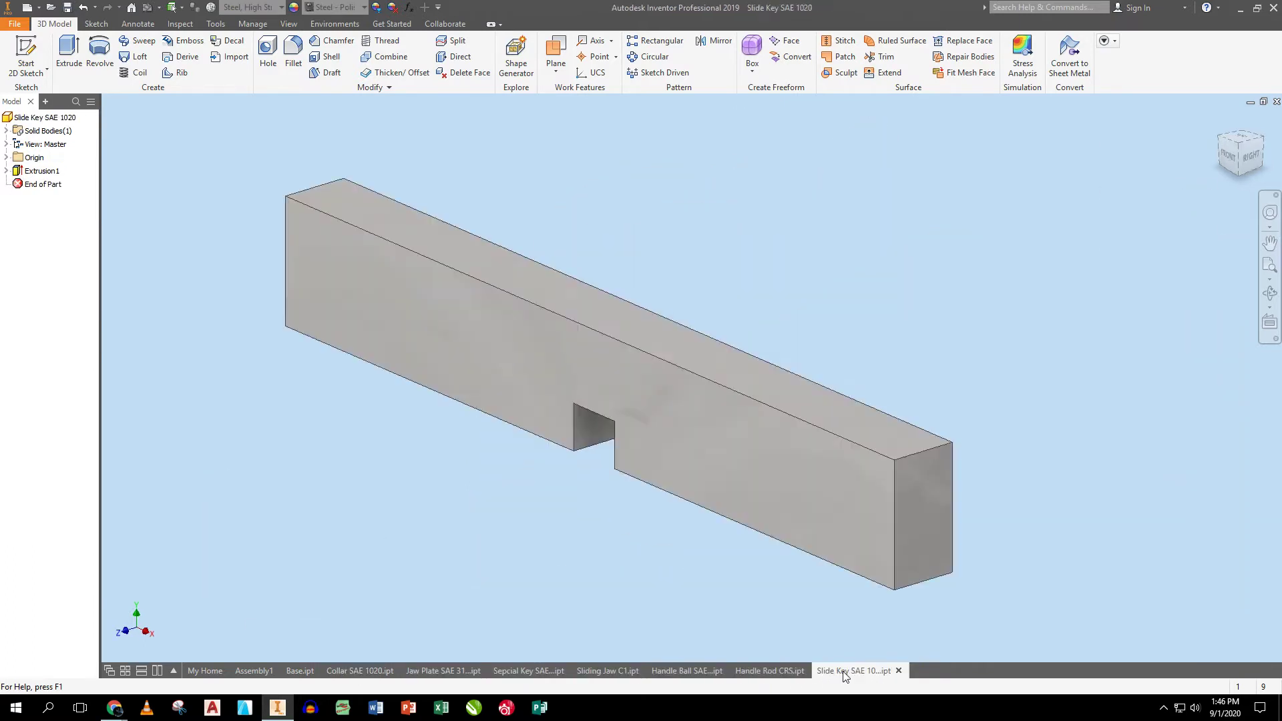
mouse_move(262, 670)
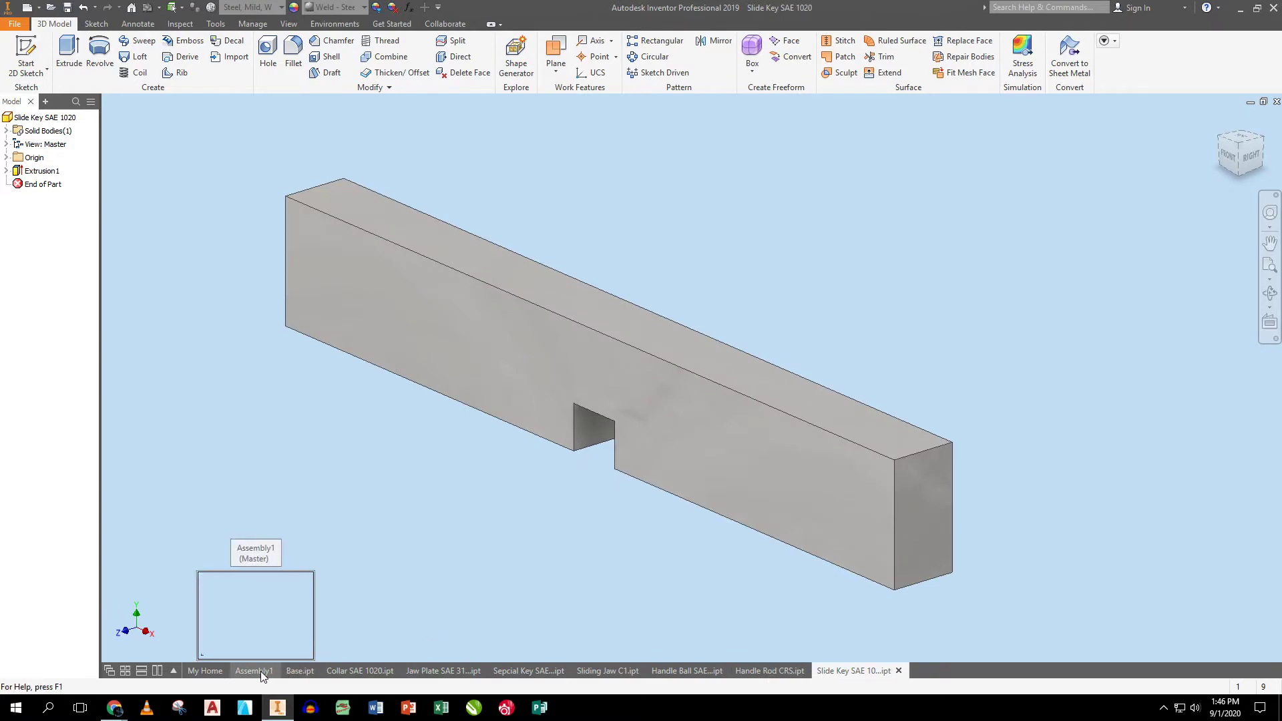
click(212, 671)
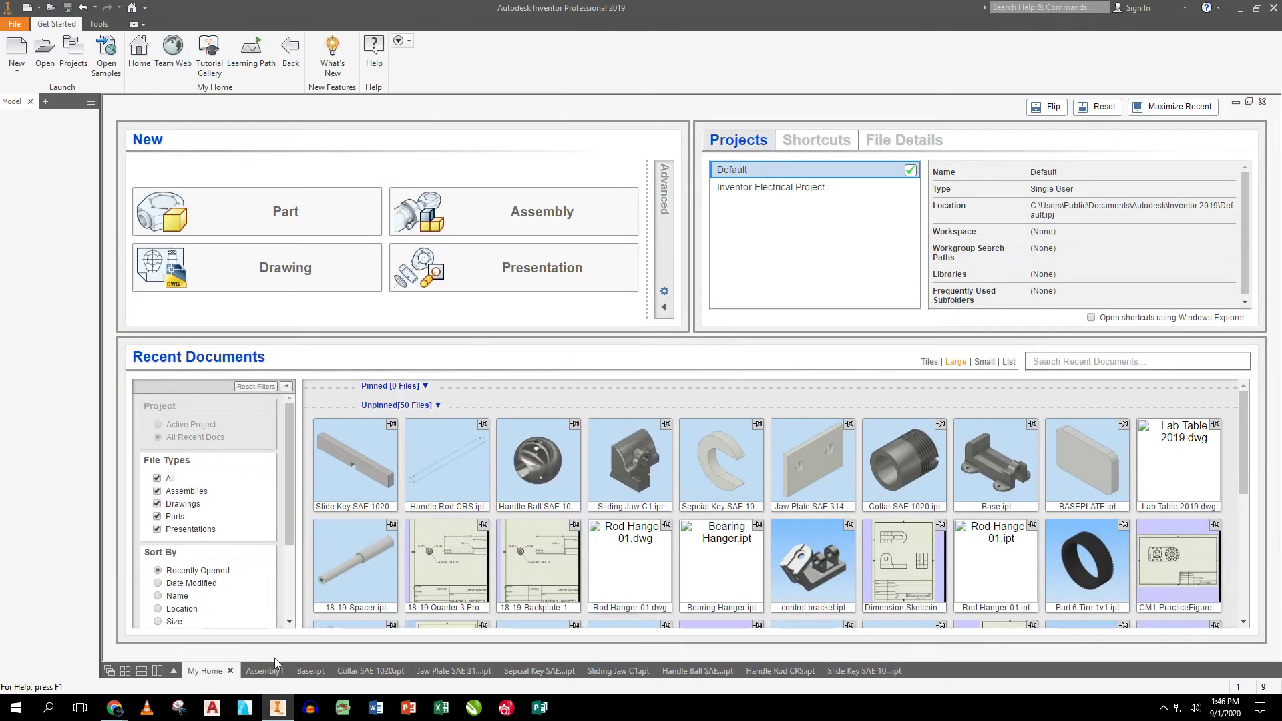
- Start placing a component in Assembly1 and browse to the Machine Vise Problem 14.51 folder inside 02 - CAD Mechanical 2 & 3
click(264, 672)
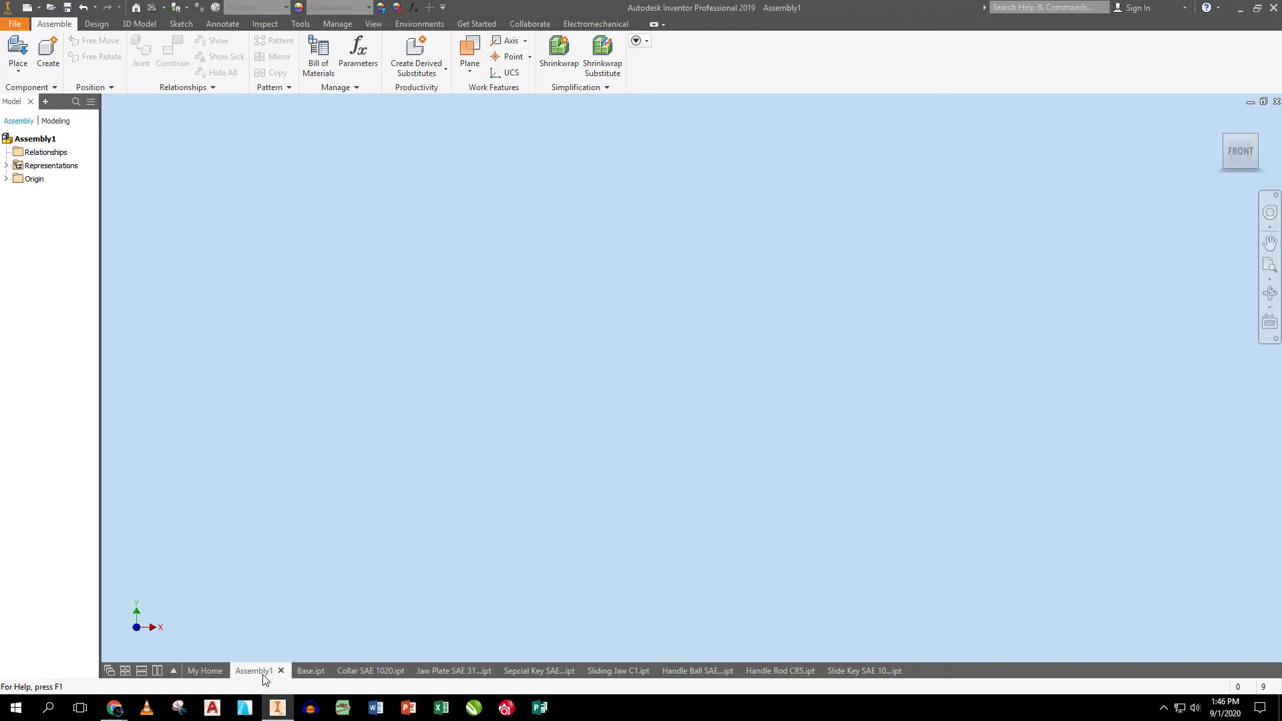
click(17, 54)
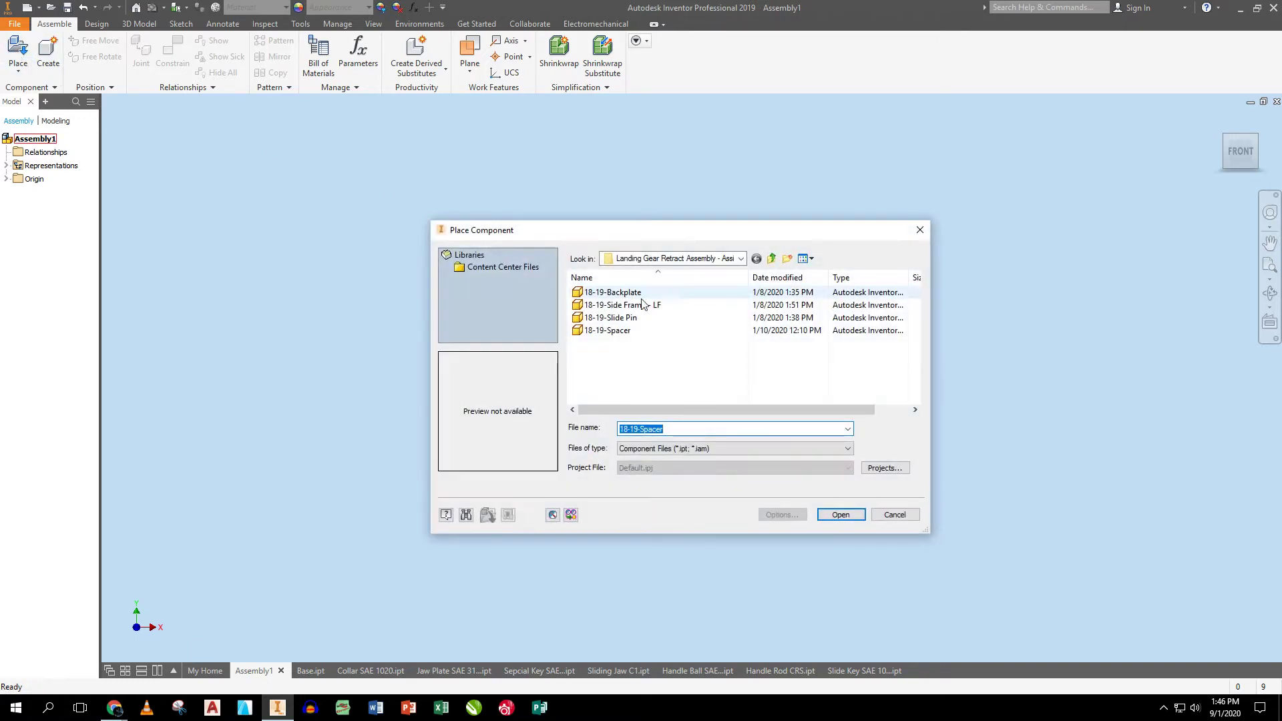
click(692, 256)
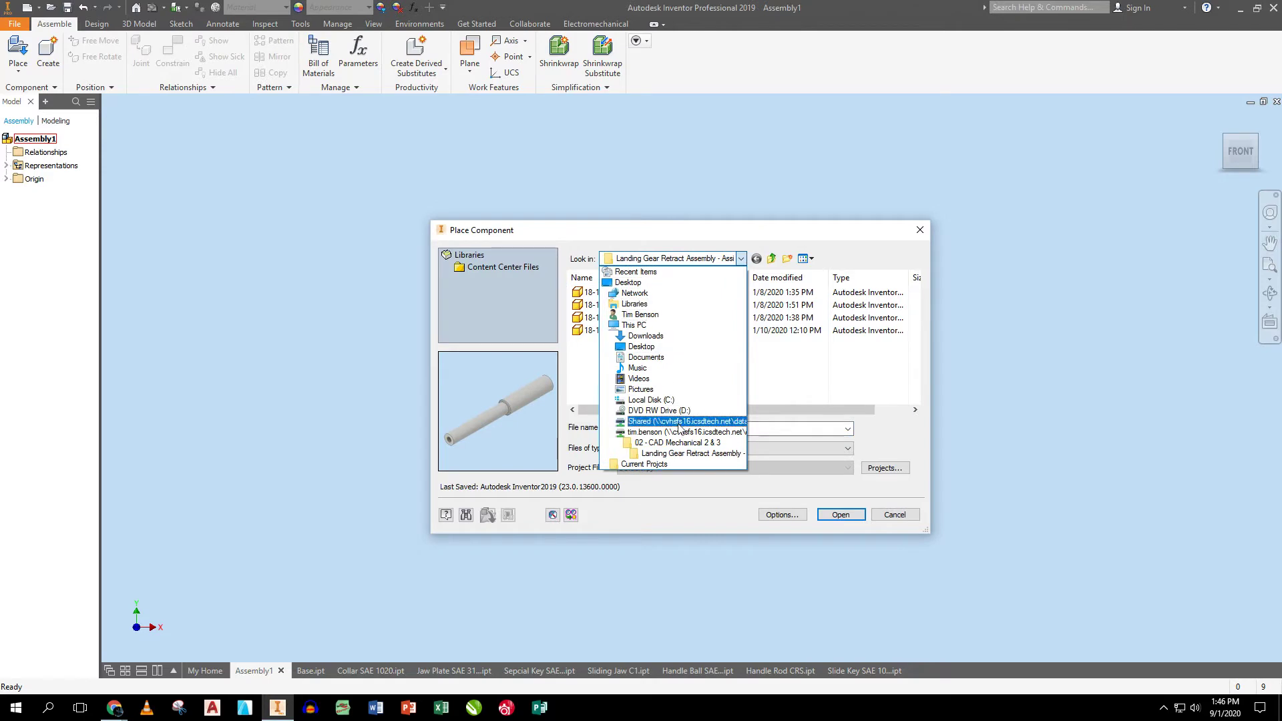
click(670, 442)
scroll(640, 361, down, 10)
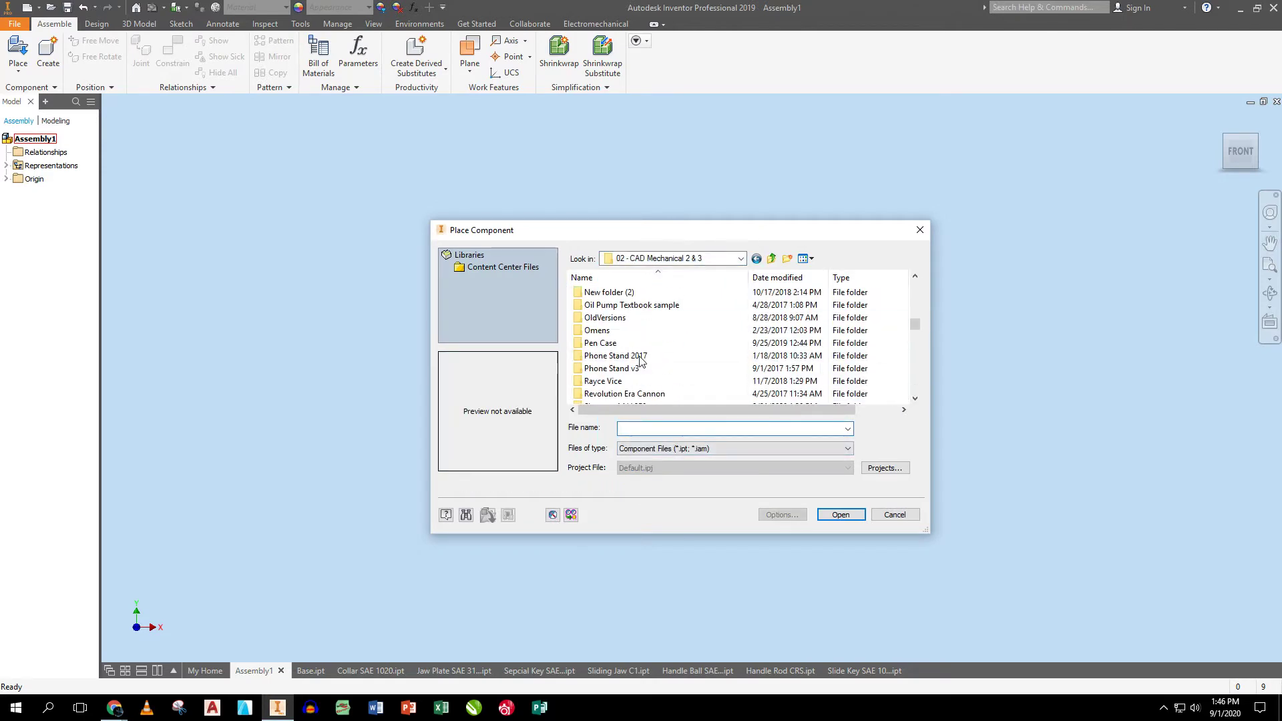
click(645, 291)
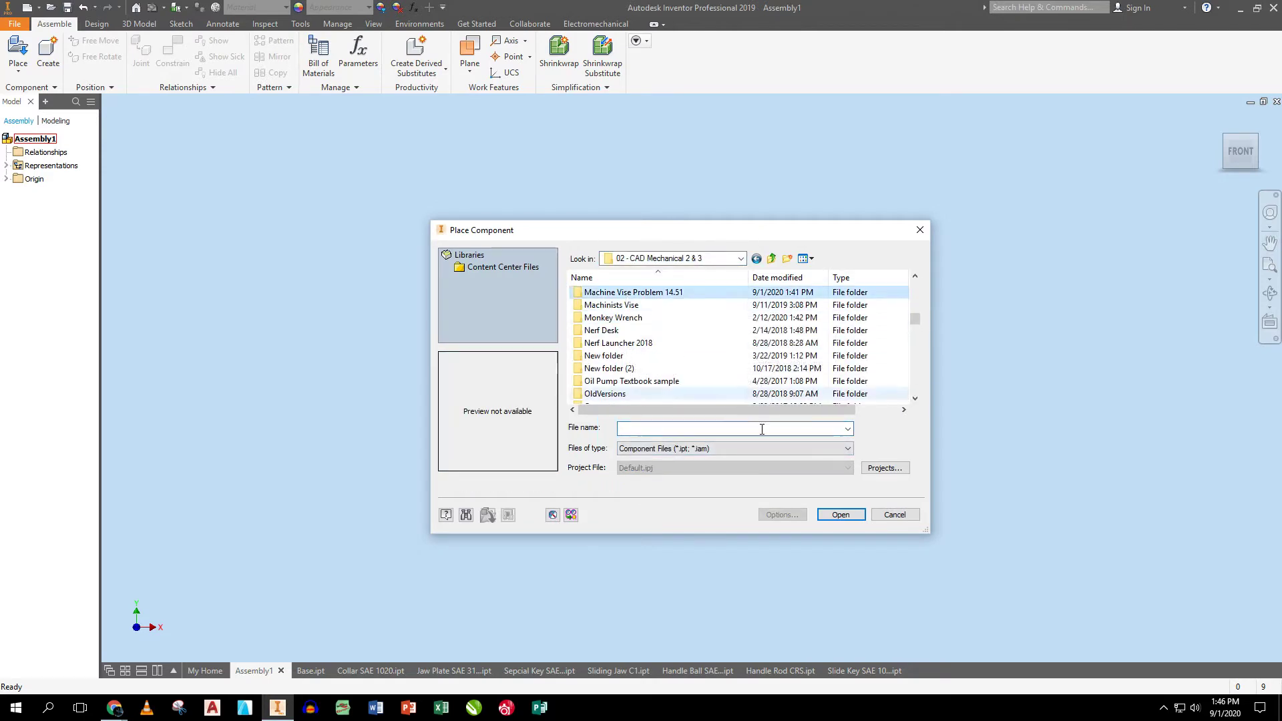
double_click(631, 292)
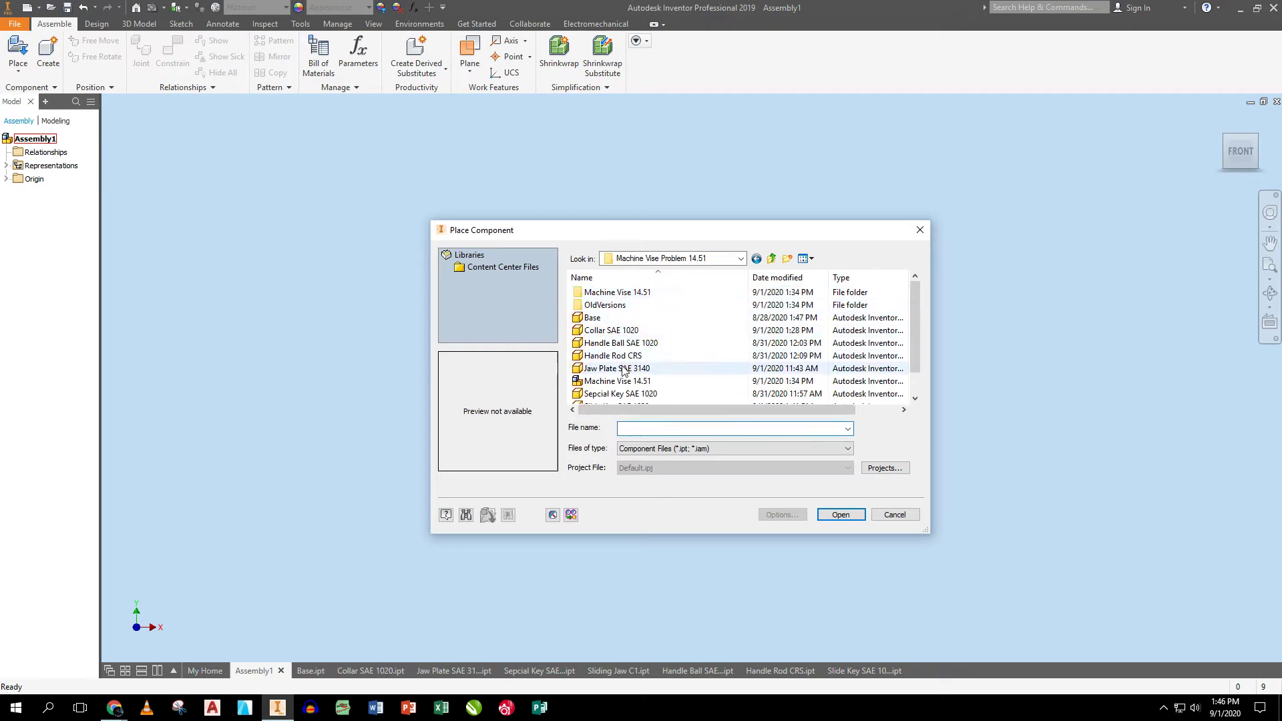
- Place one instance of the Base part in the assembly and ground it
click(601, 317)
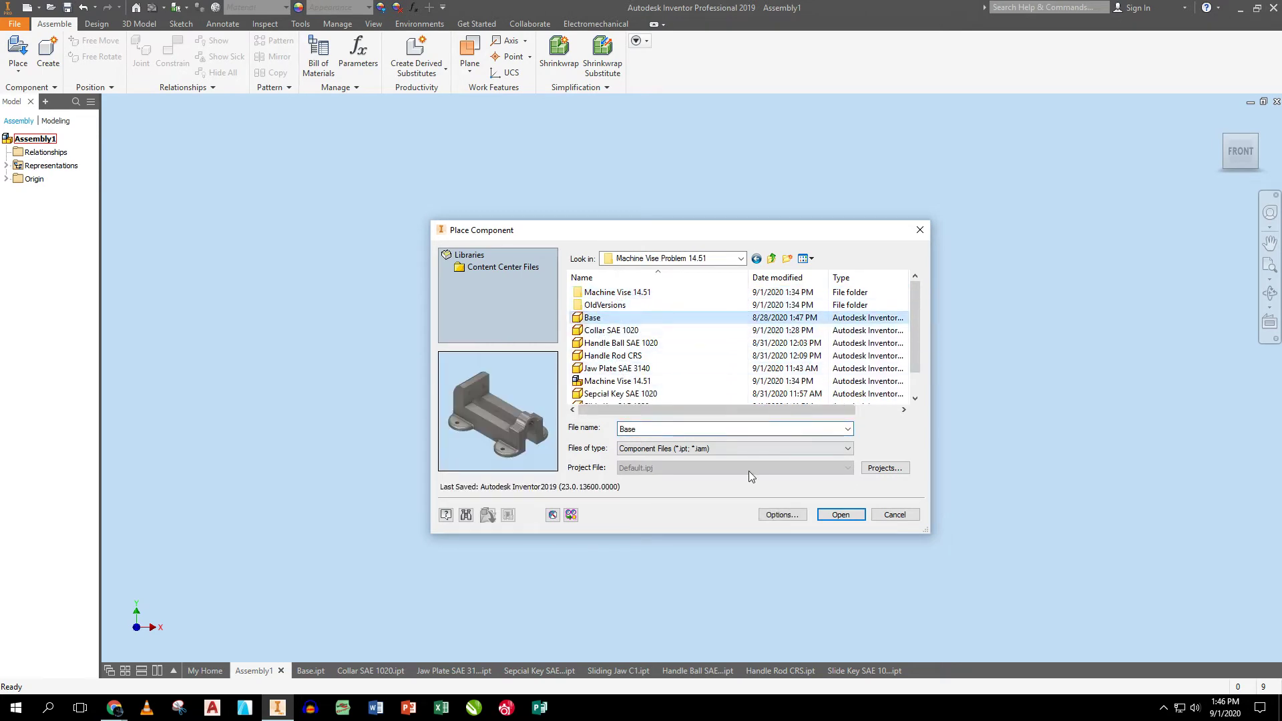
click(841, 515)
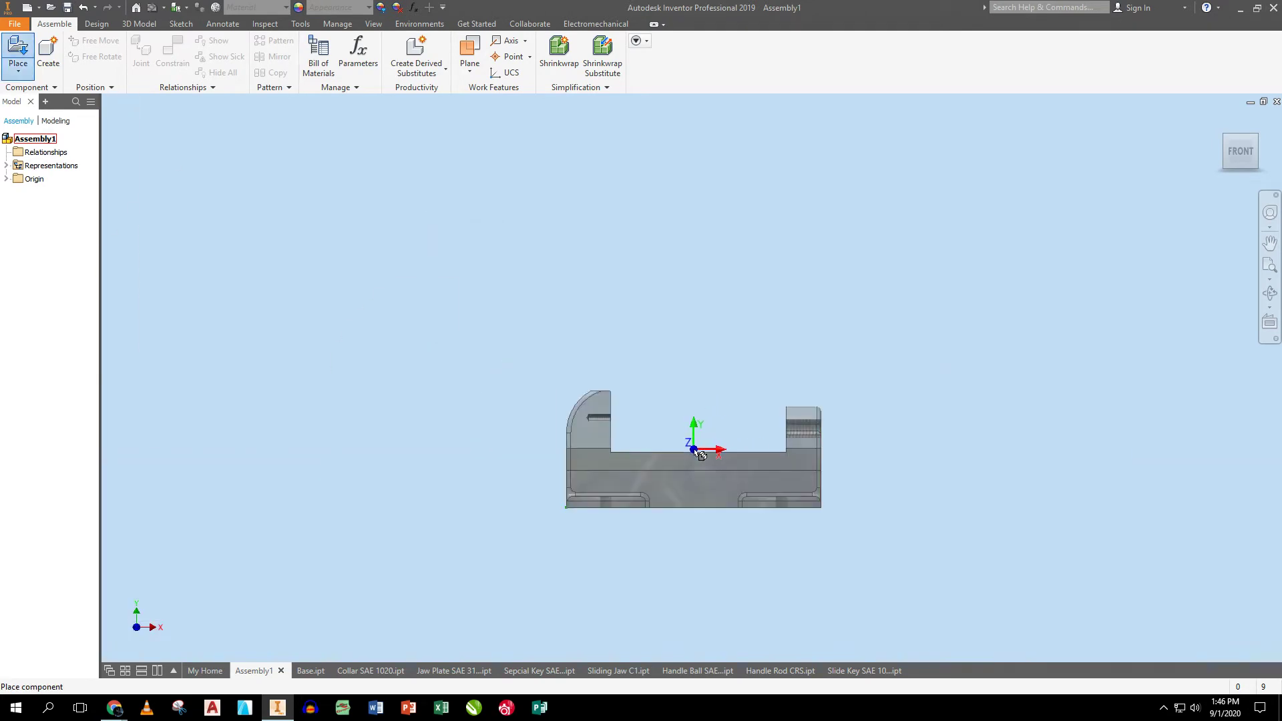
click(653, 422)
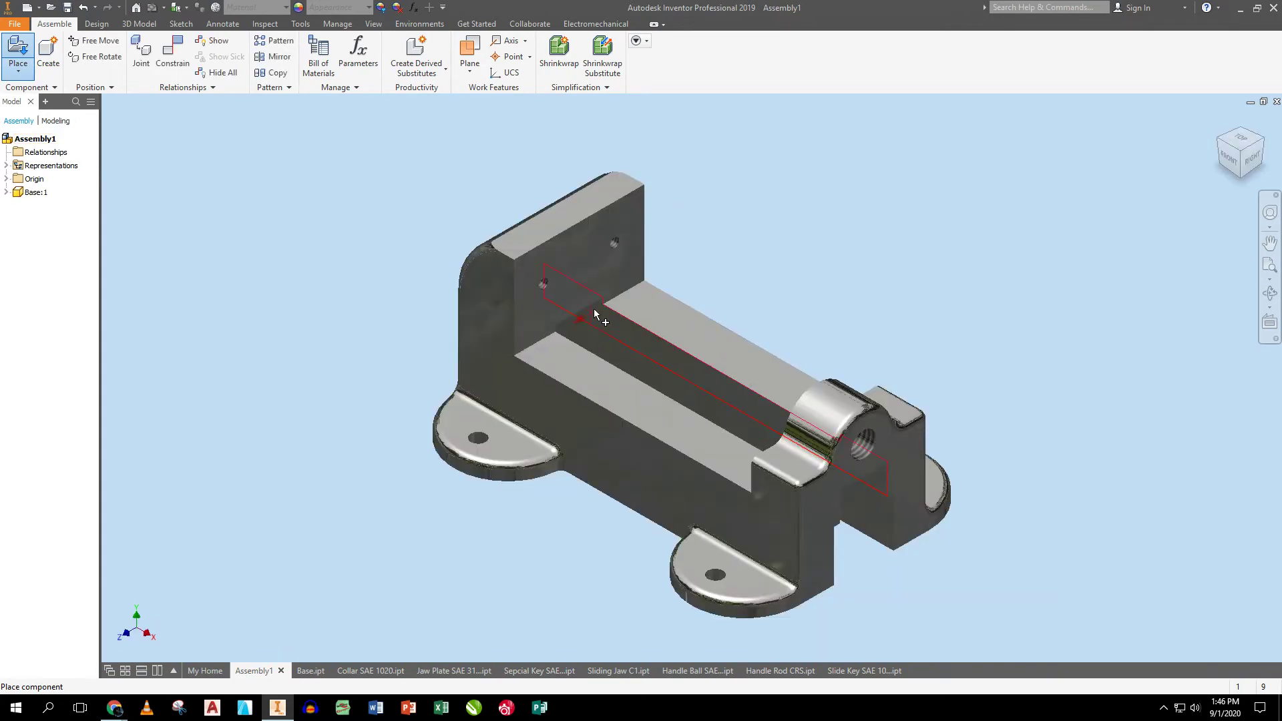
key(Escape)
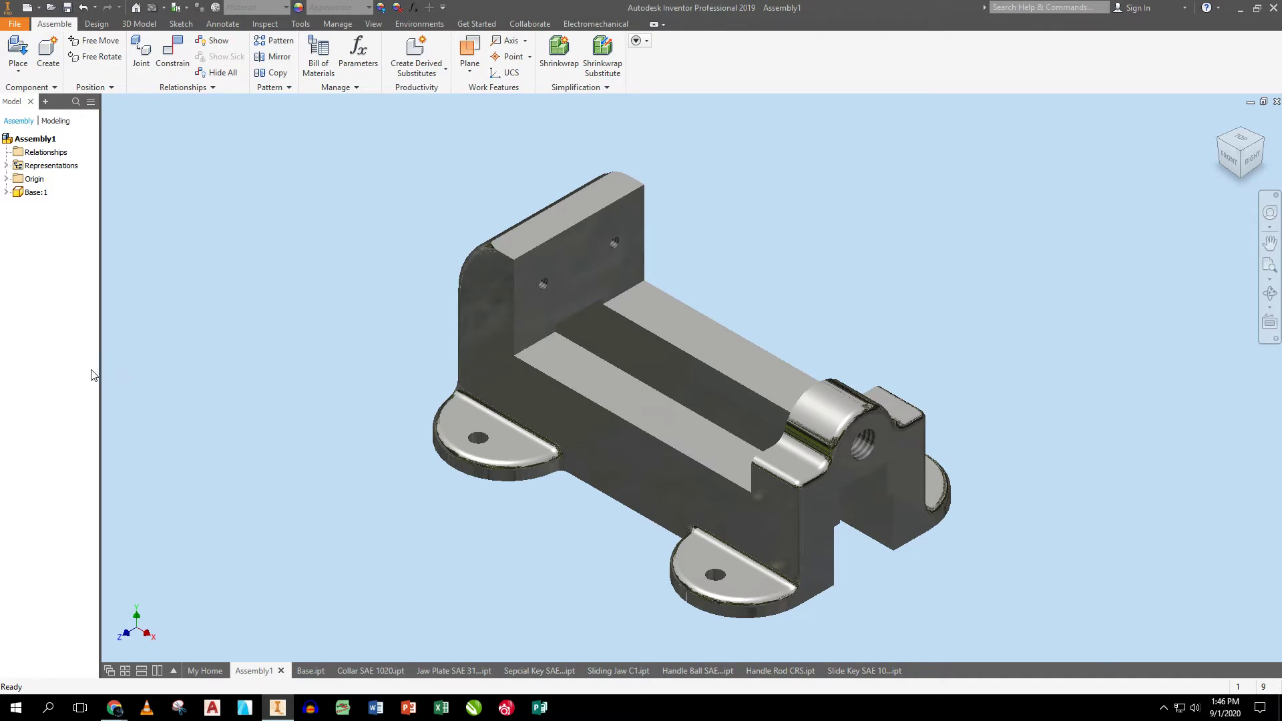
right_click(33, 193)
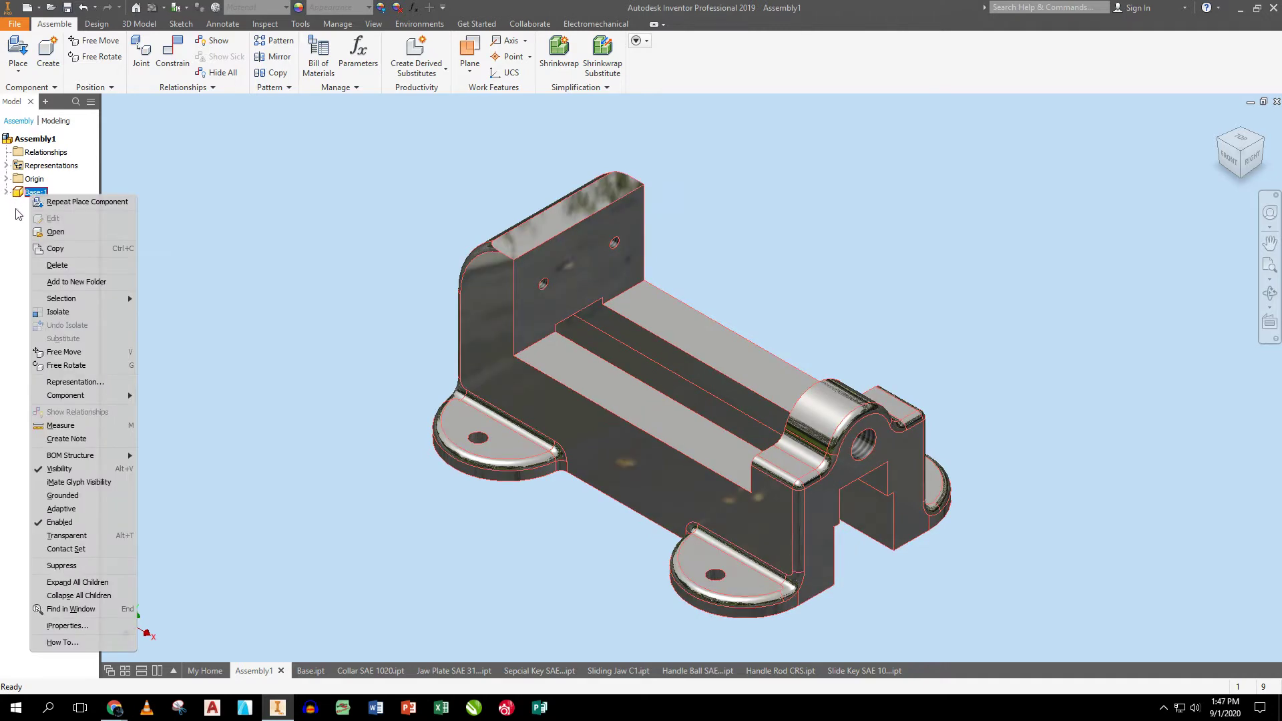
click(63, 496)
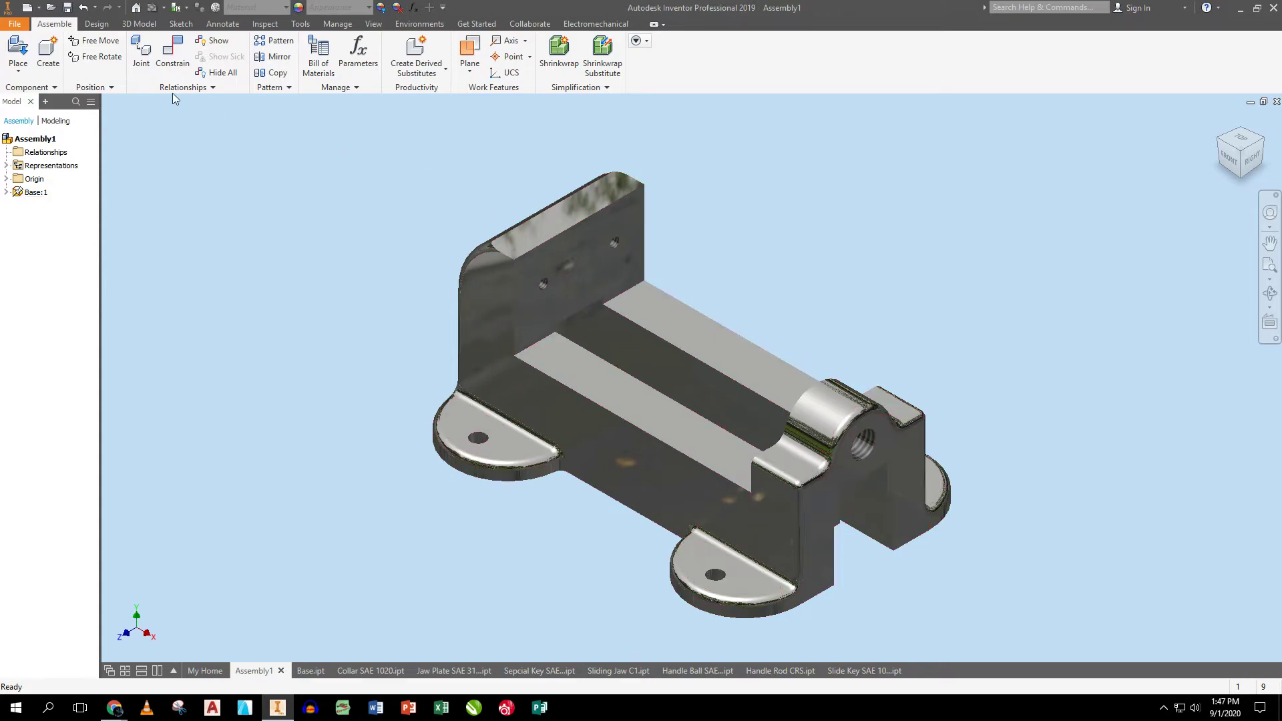
- Place one instance of Sliding Jaw C1 above the base's slideway
click(18, 52)
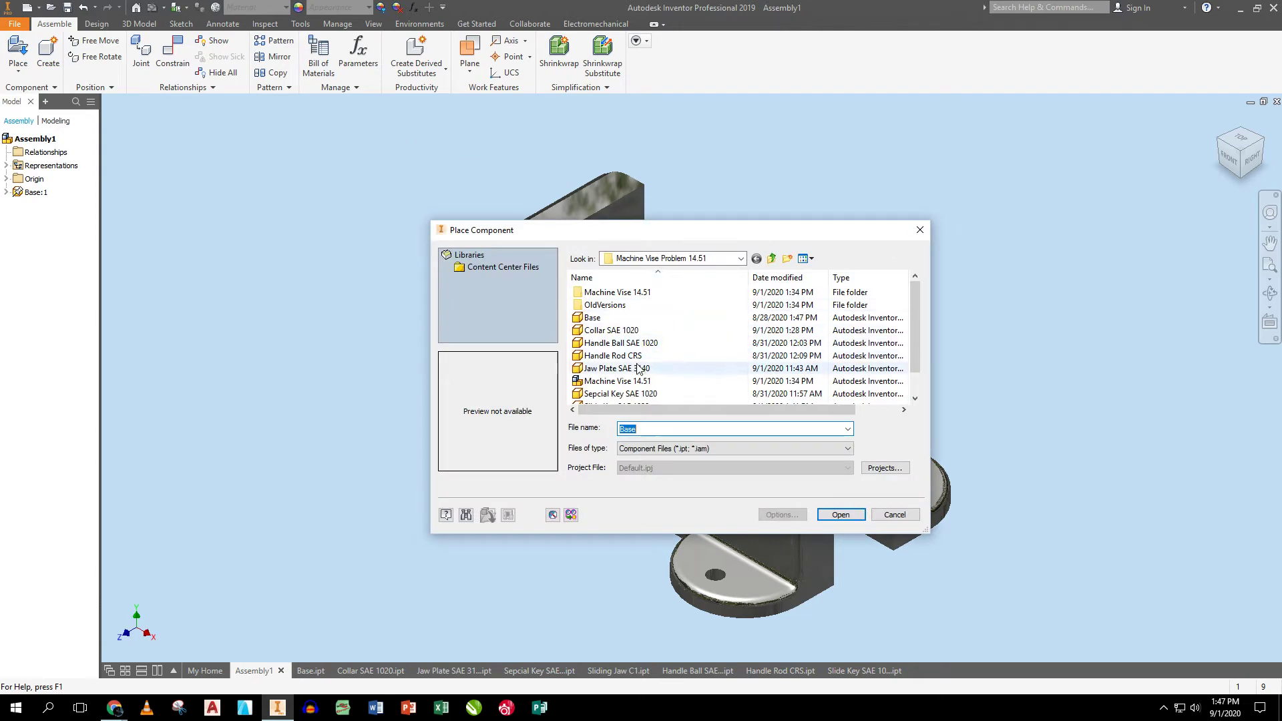
scroll(646, 372, down, 1)
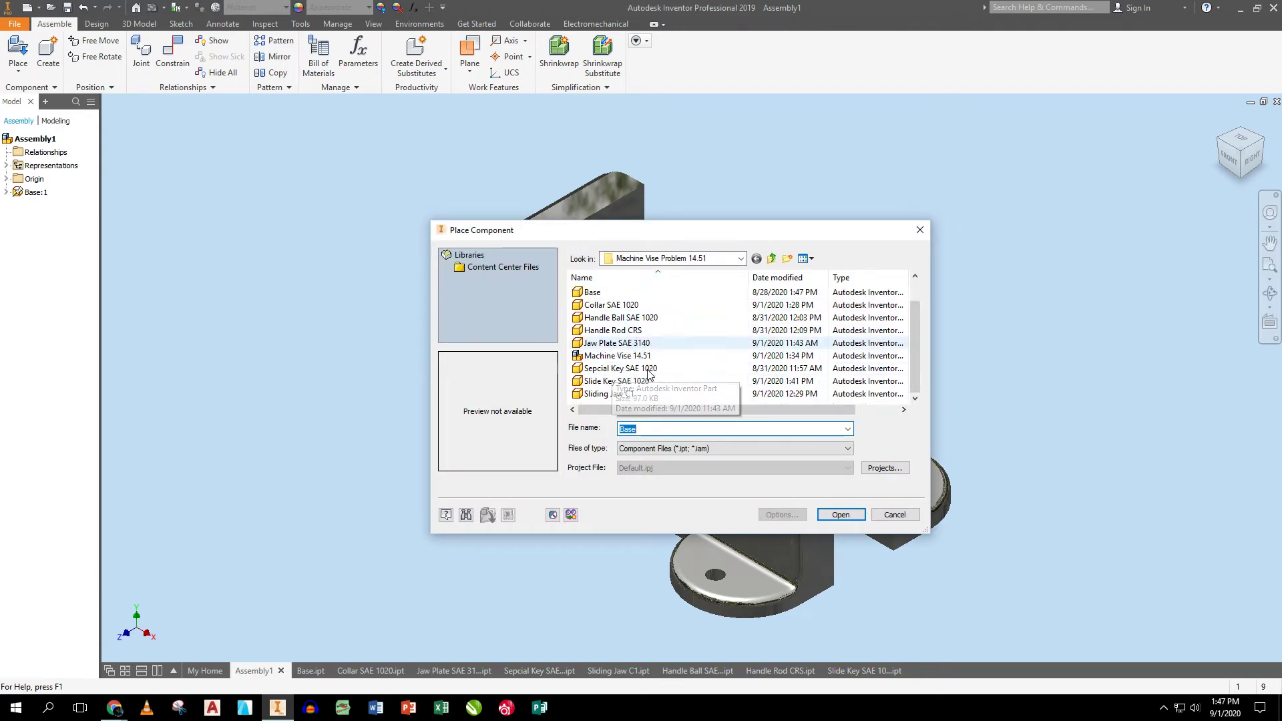
click(599, 394)
click(830, 512)
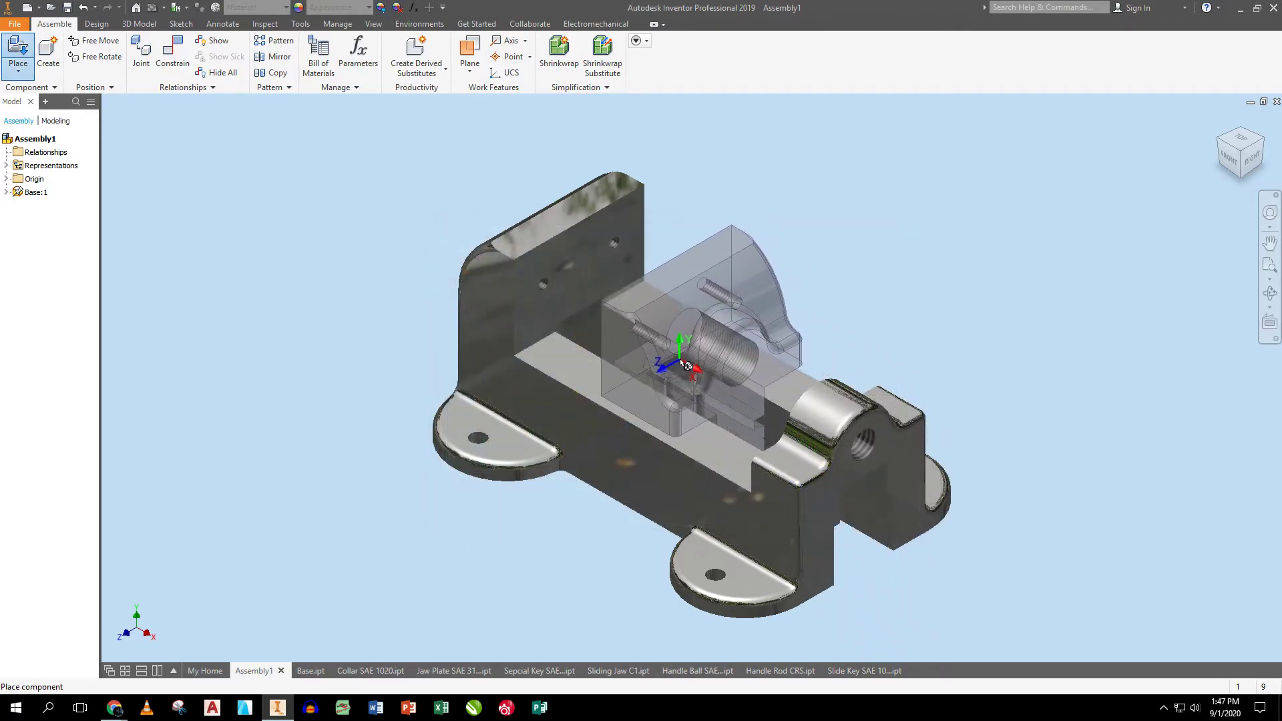
click(693, 365)
right_click(863, 272)
click(914, 264)
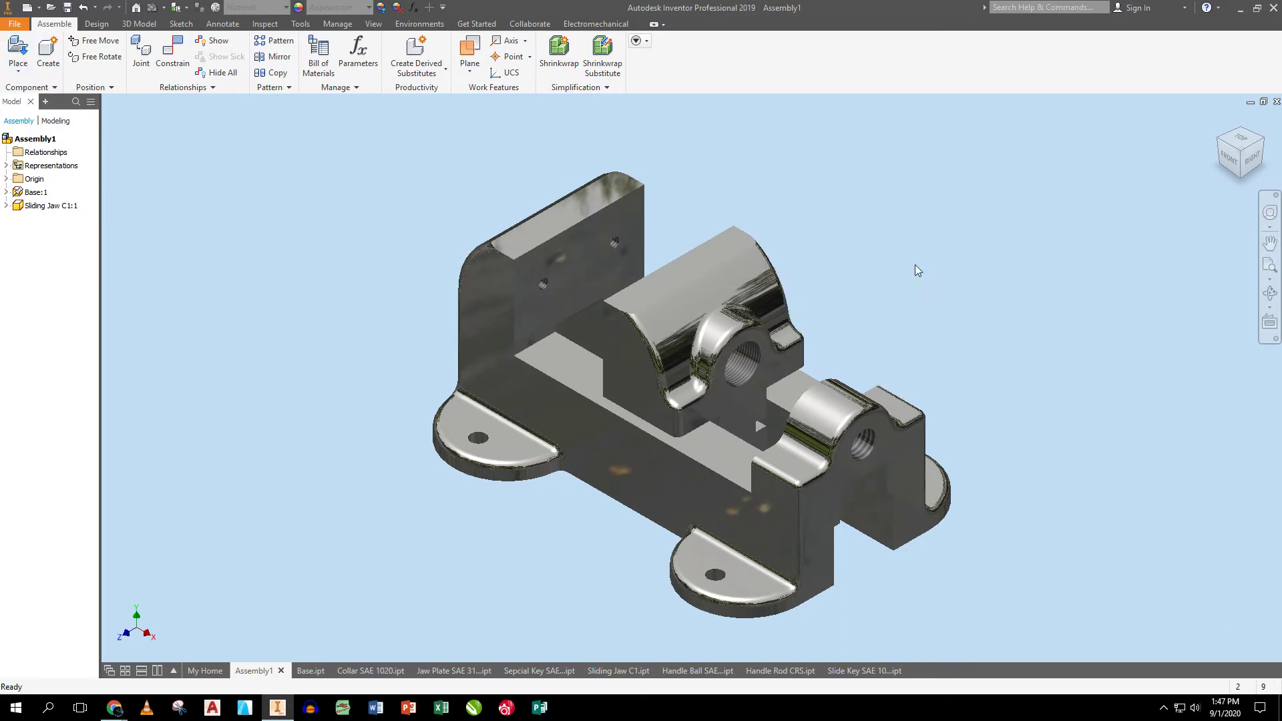
- Apply a flush constraint with 0.000 in offset between the sliding jaw's side face and the base's long side face
click(164, 49)
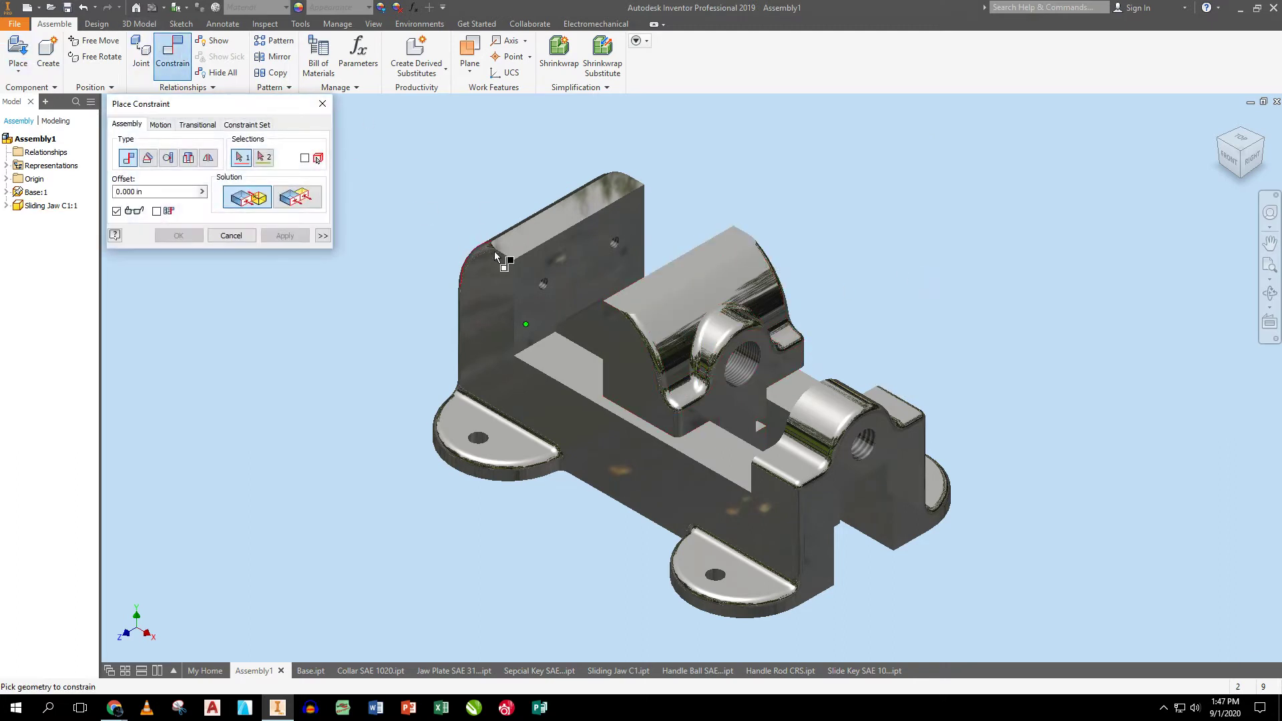
click(297, 197)
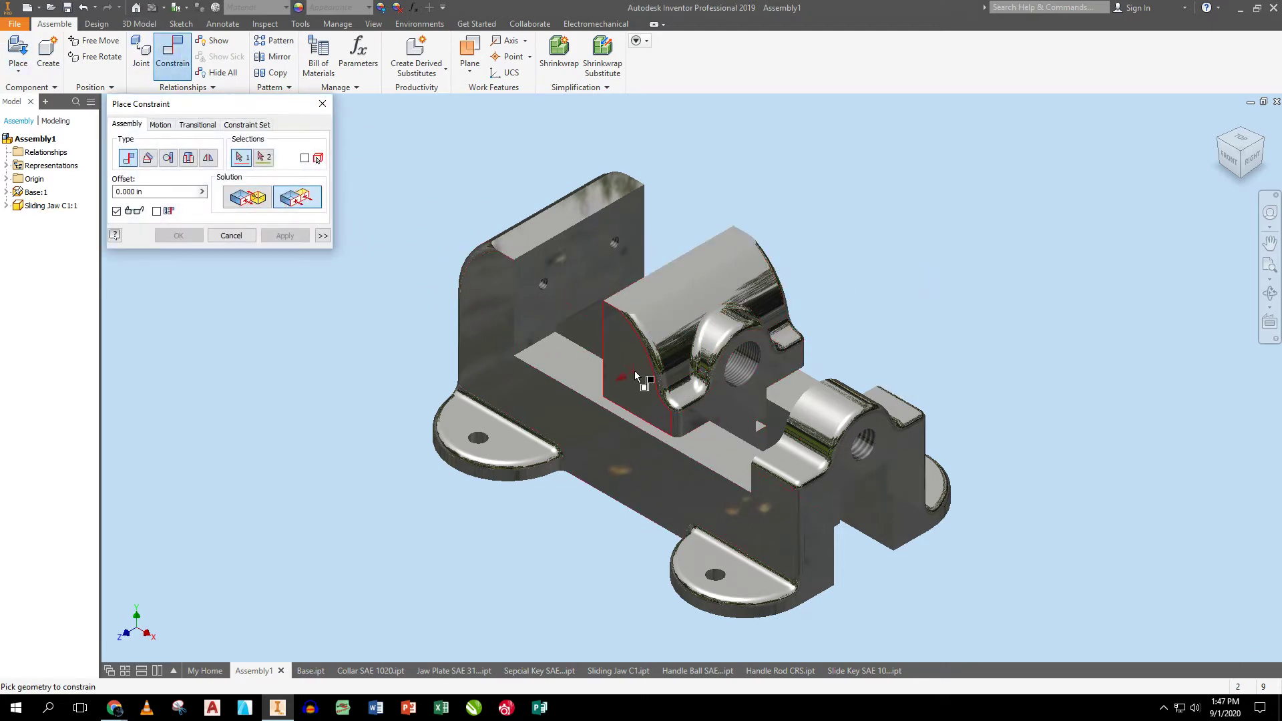
click(617, 376)
click(625, 439)
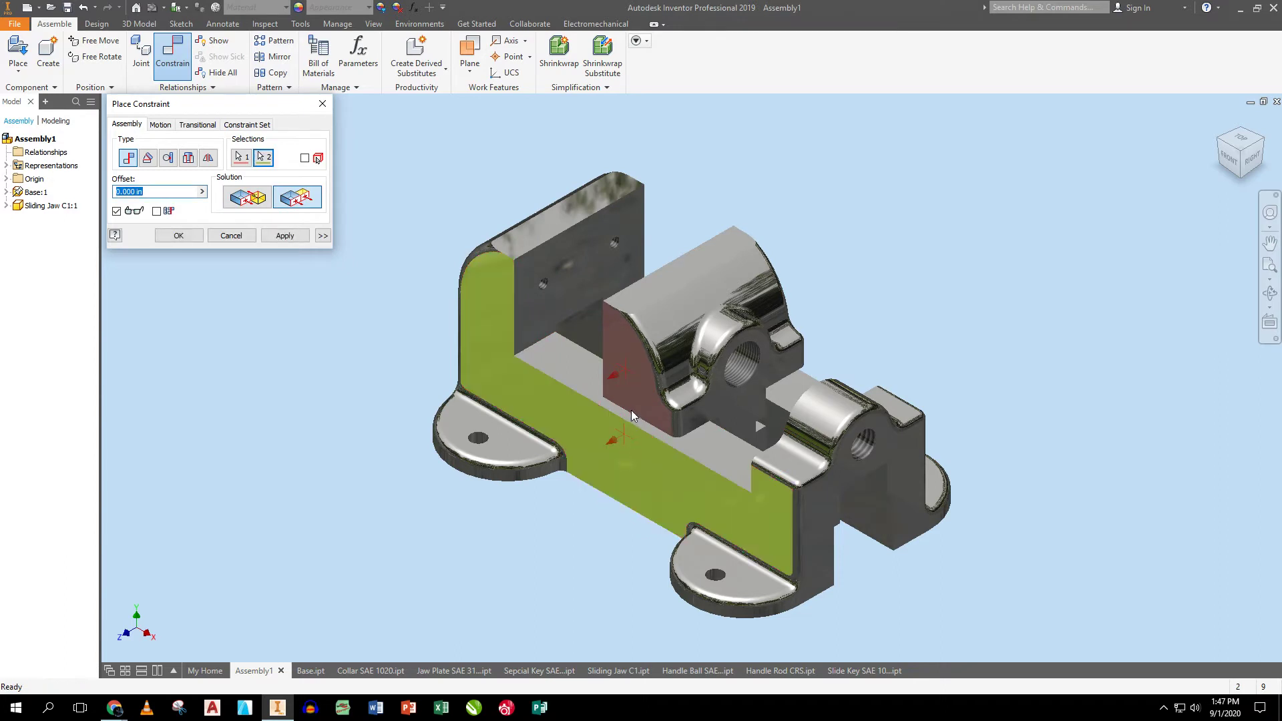
click(280, 235)
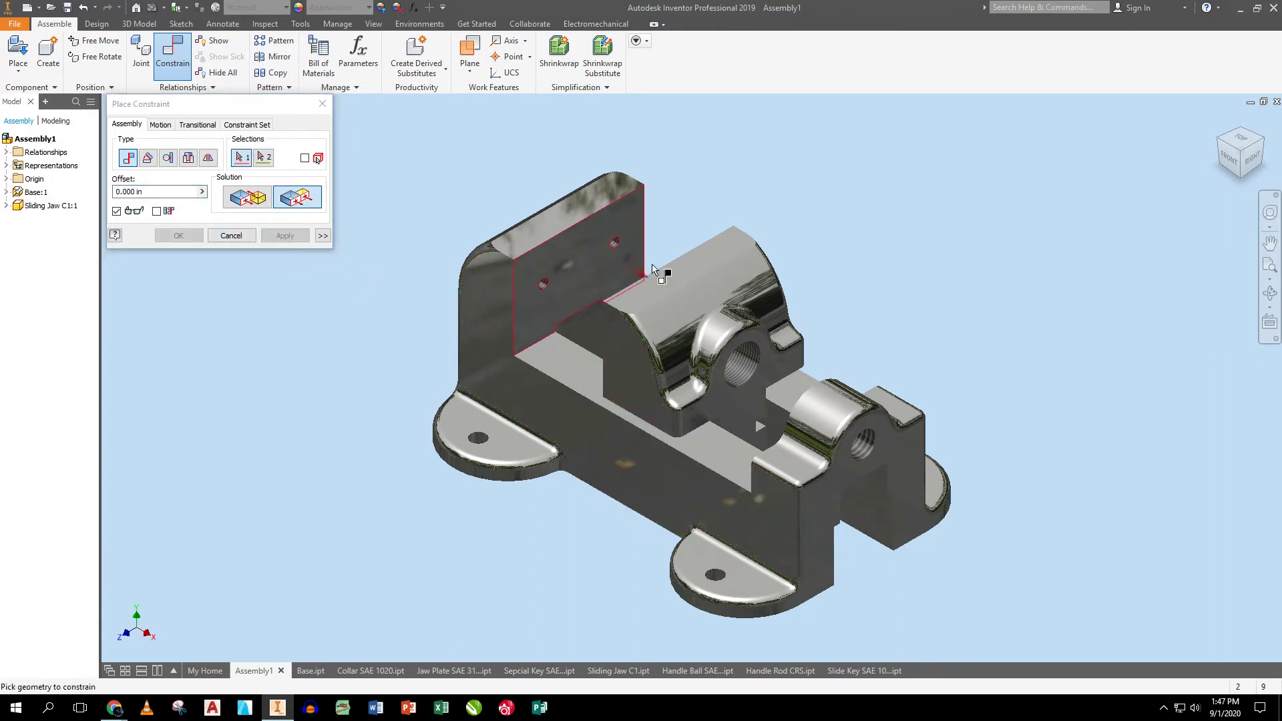
- Mate the underside of the sliding jaw's overhang to the base's upper slide surface with 0.000 in offset, and finish constraining
click(1241, 180)
scroll(642, 411, up, 5)
scroll(1075, 199, down, 3)
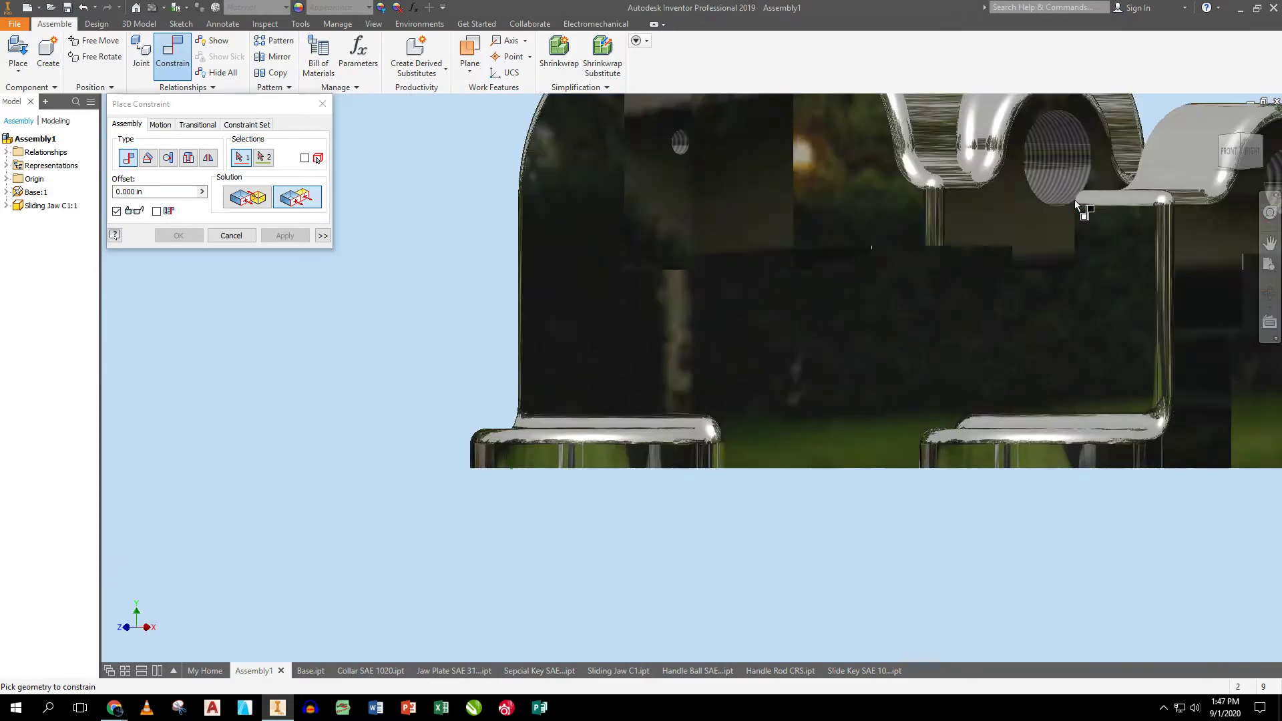
click(1232, 168)
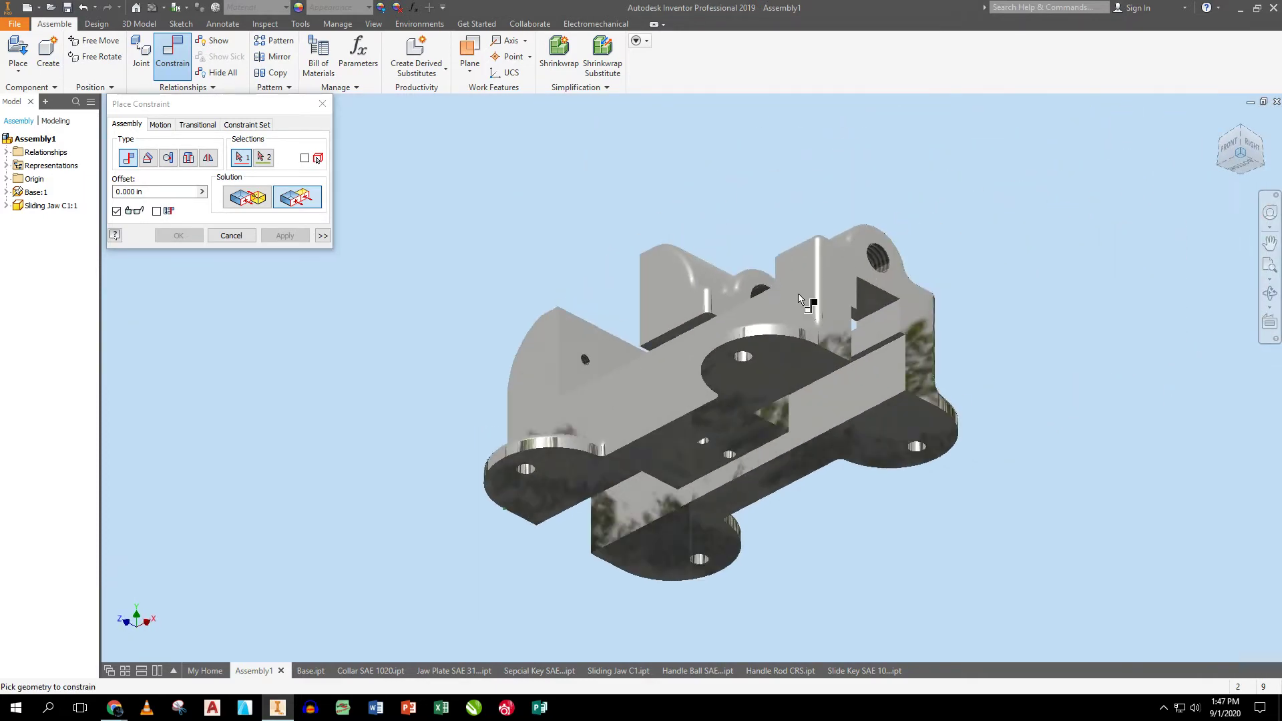
scroll(578, 353, up, 5)
click(794, 330)
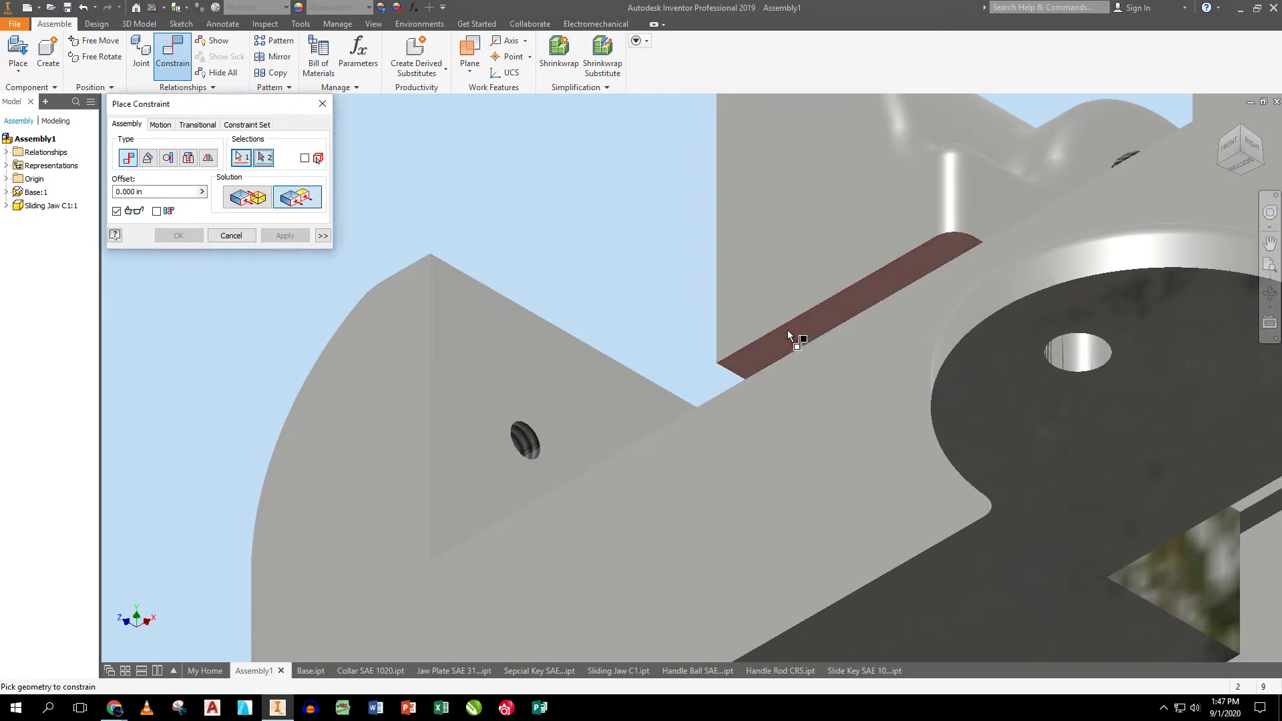
click(1243, 130)
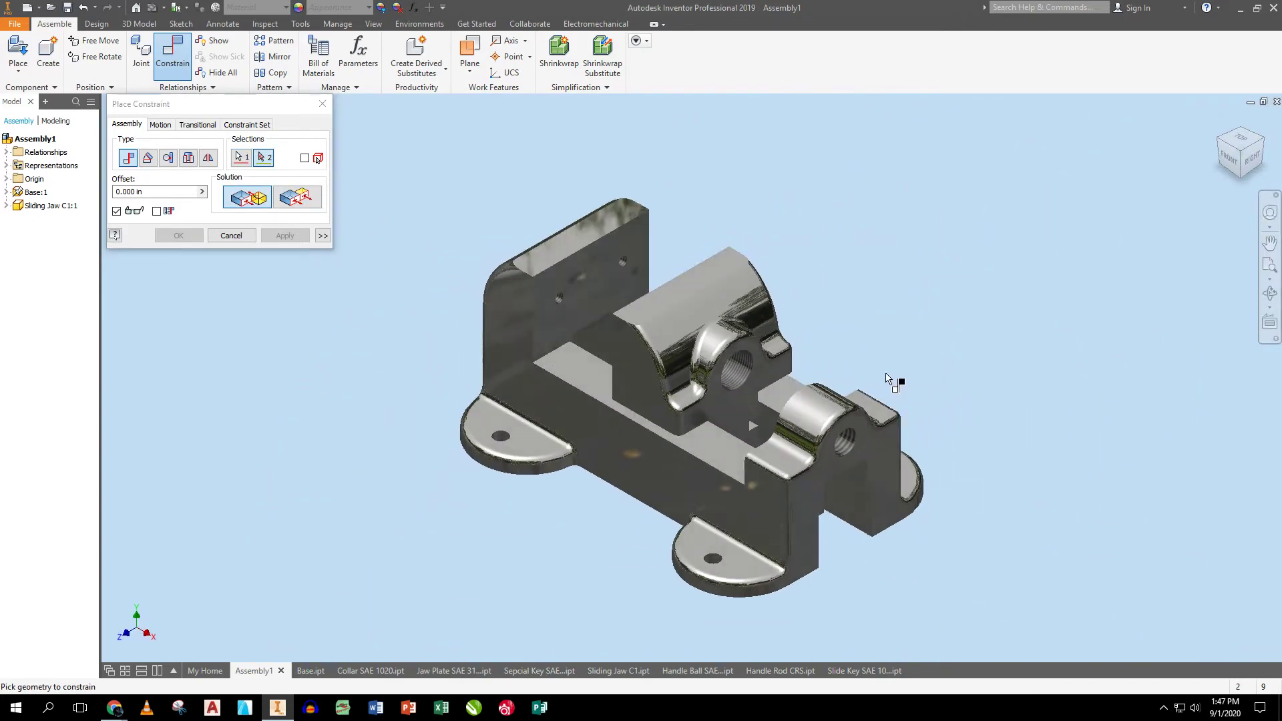
click(704, 448)
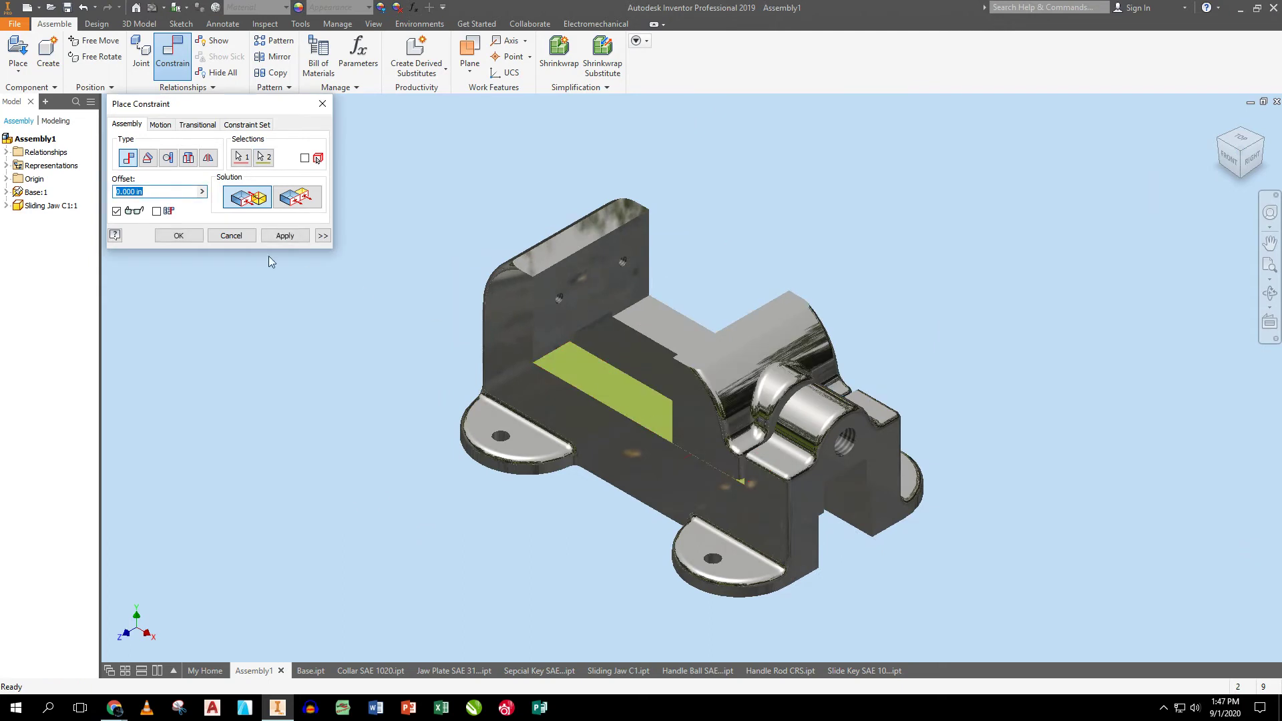
click(285, 235)
click(744, 366)
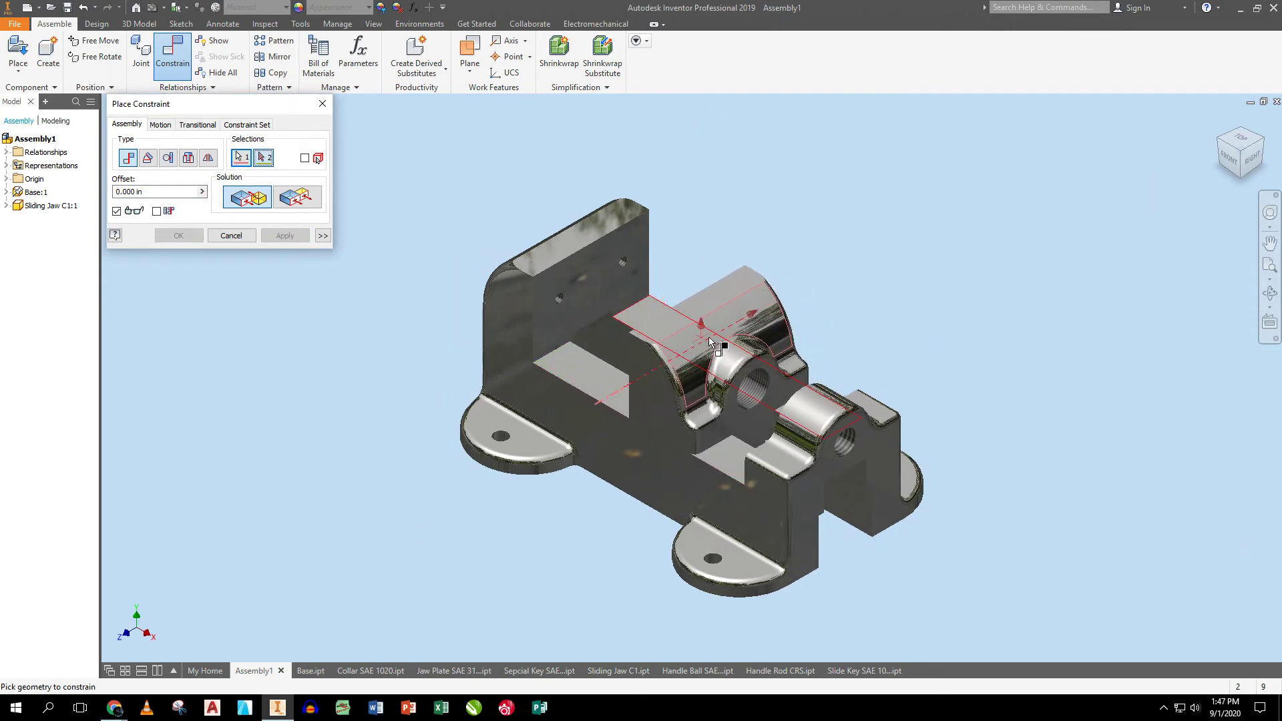
click(323, 104)
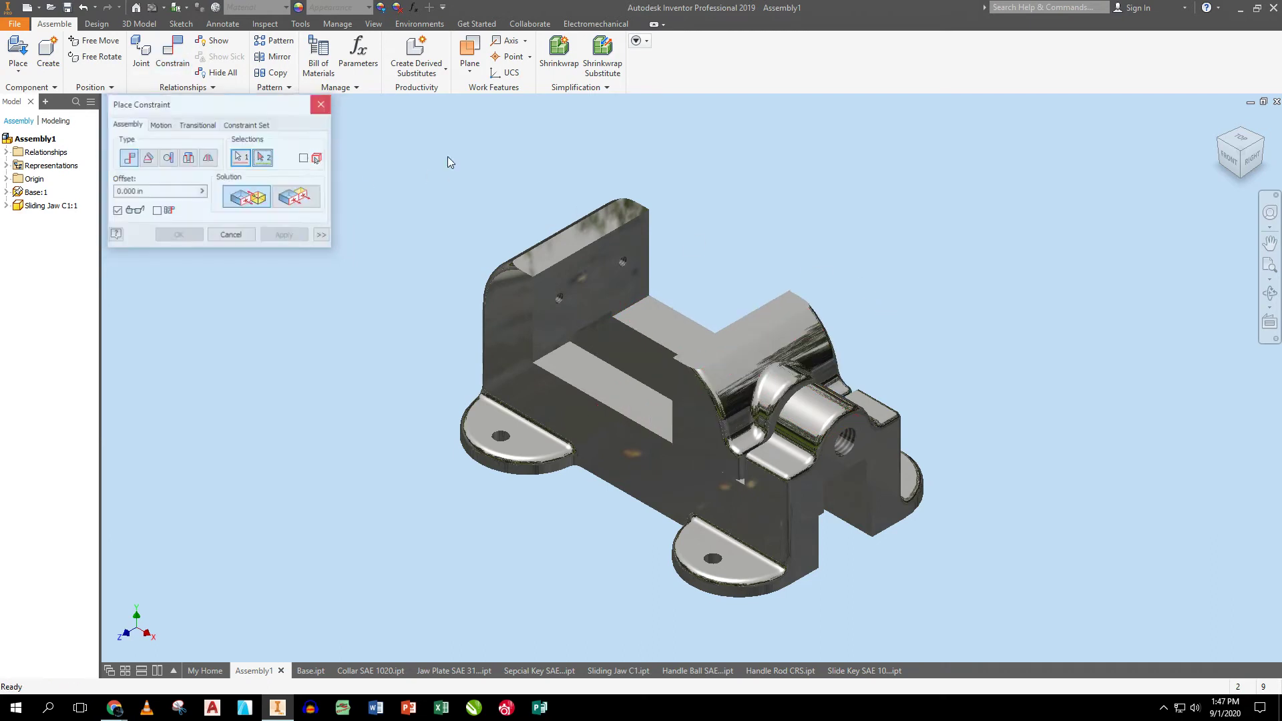
- Slide the jaw along the base towards the fixed jaw, and load Collar SAE 1020 as the component to place
drag(784, 345, 723, 307)
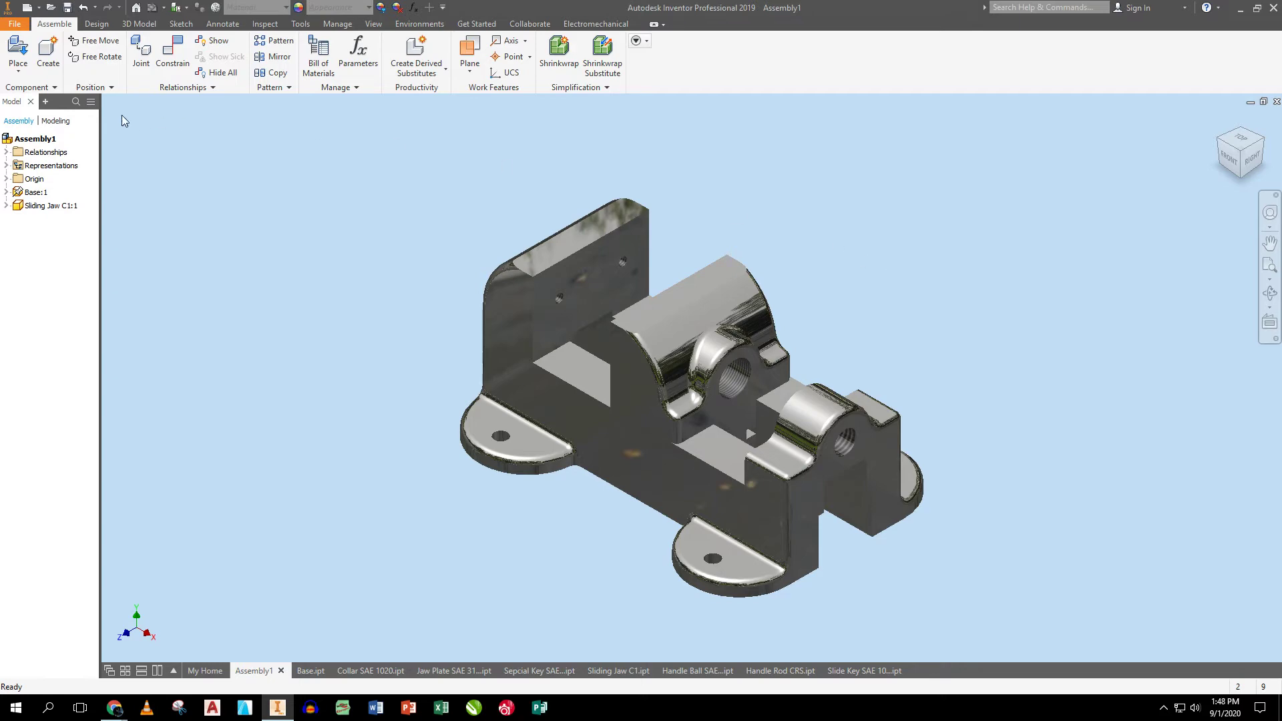
click(19, 51)
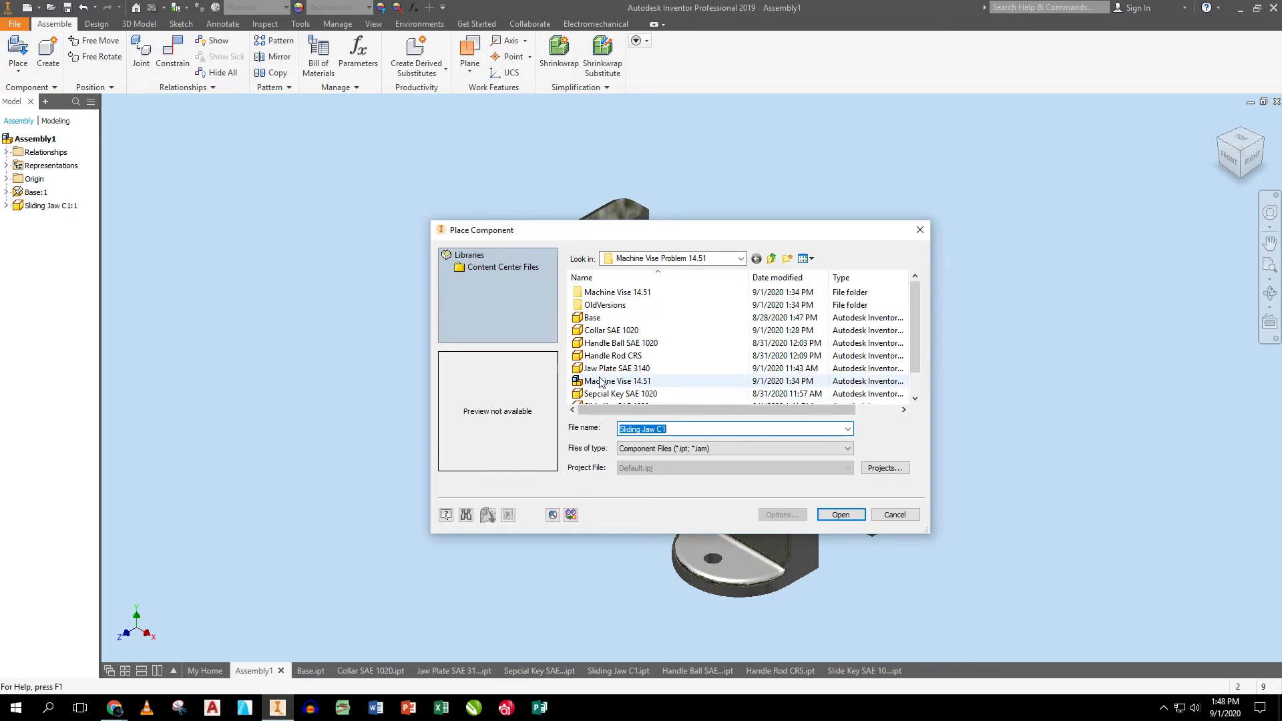
click(611, 330)
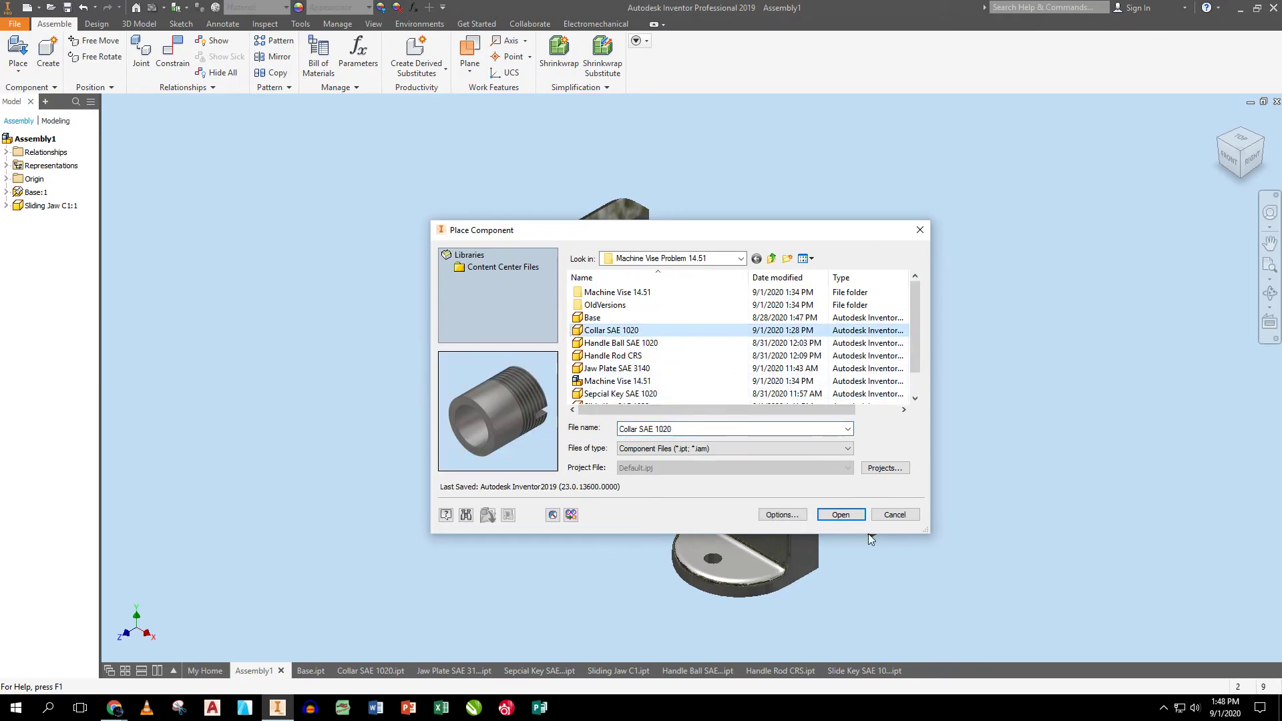
click(842, 514)
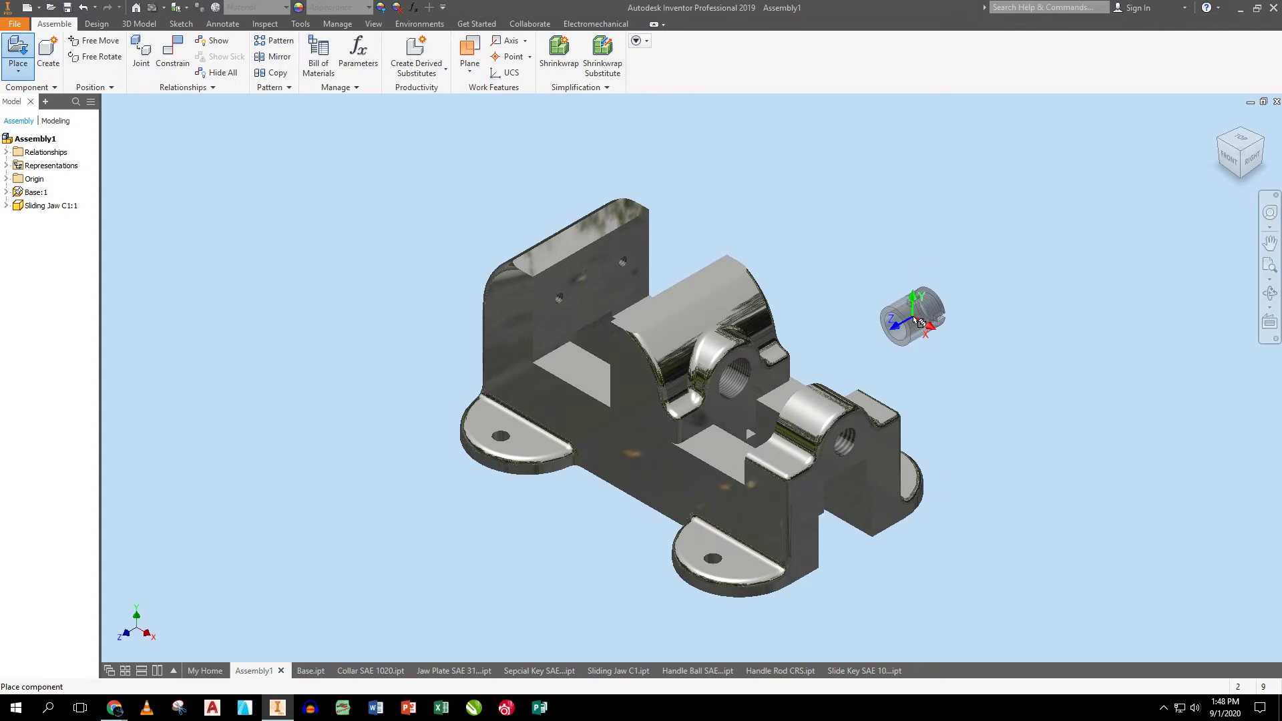
- Rotate the collar three times by 90° about Y and place one instance above the vise, behind the threaded boss
right_click(916, 322)
click(910, 271)
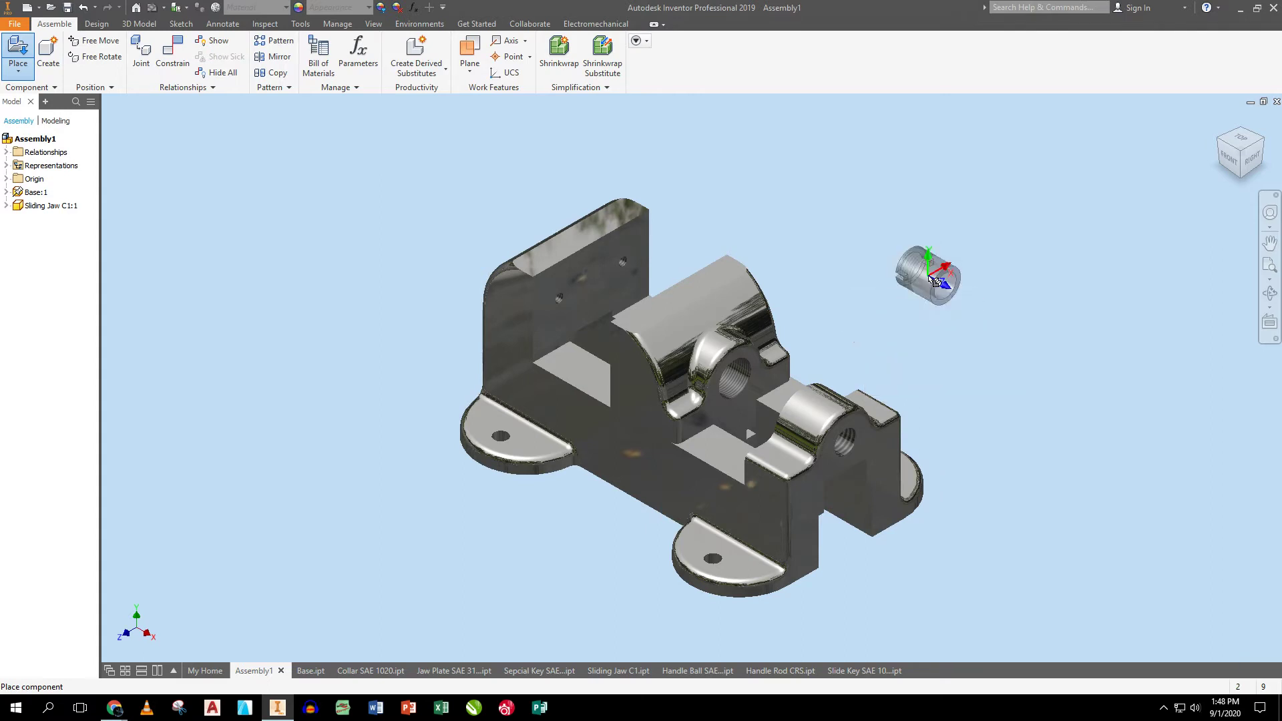
right_click(922, 276)
click(920, 237)
right_click(924, 233)
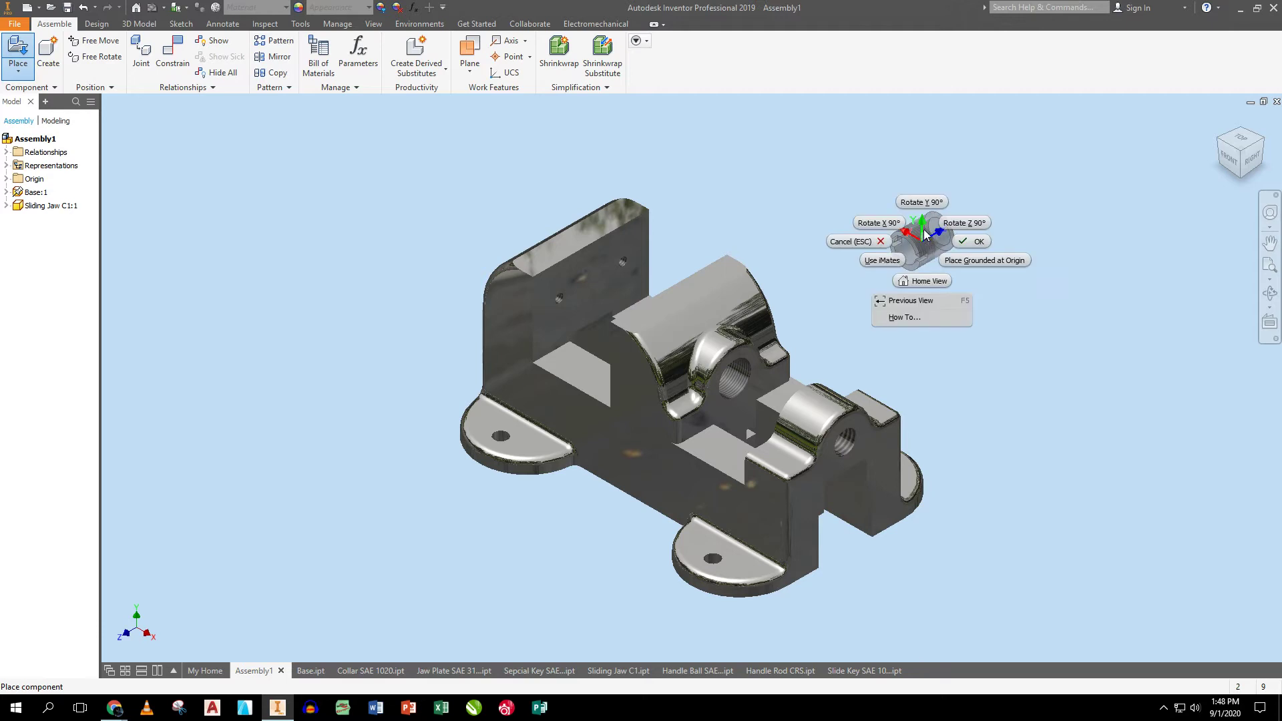
click(922, 202)
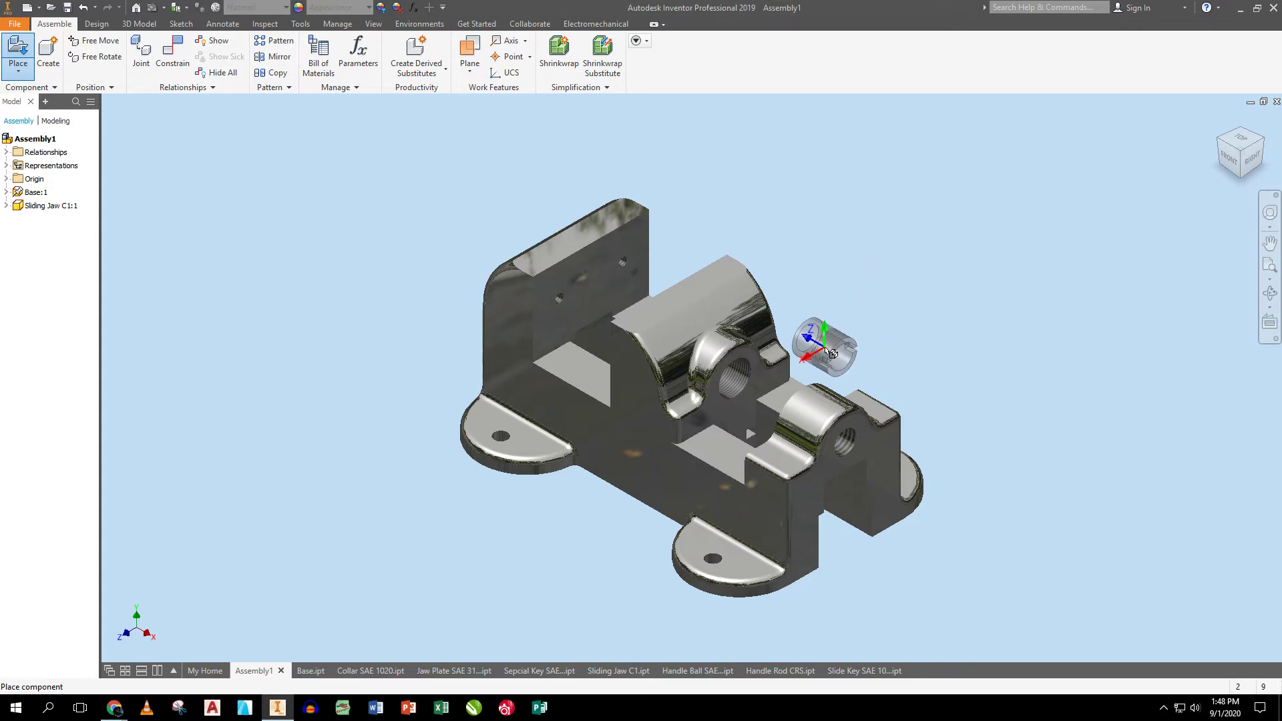
click(856, 271)
right_click(983, 210)
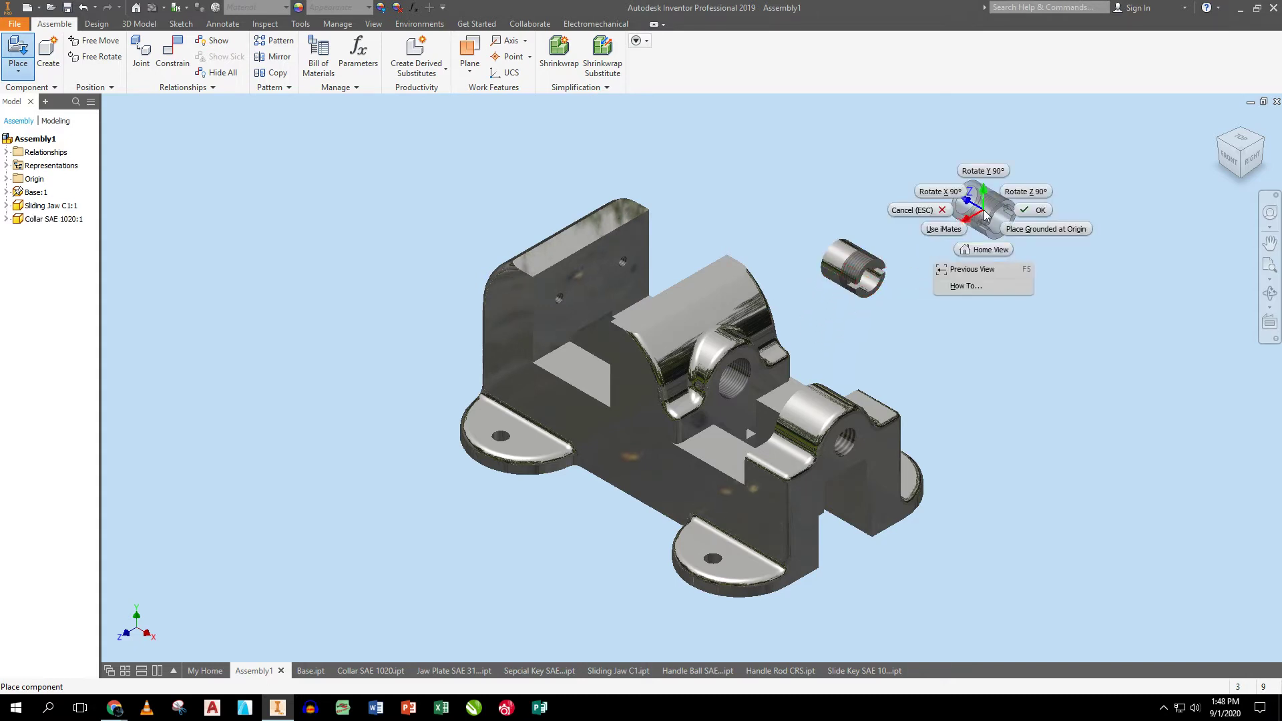
click(1026, 211)
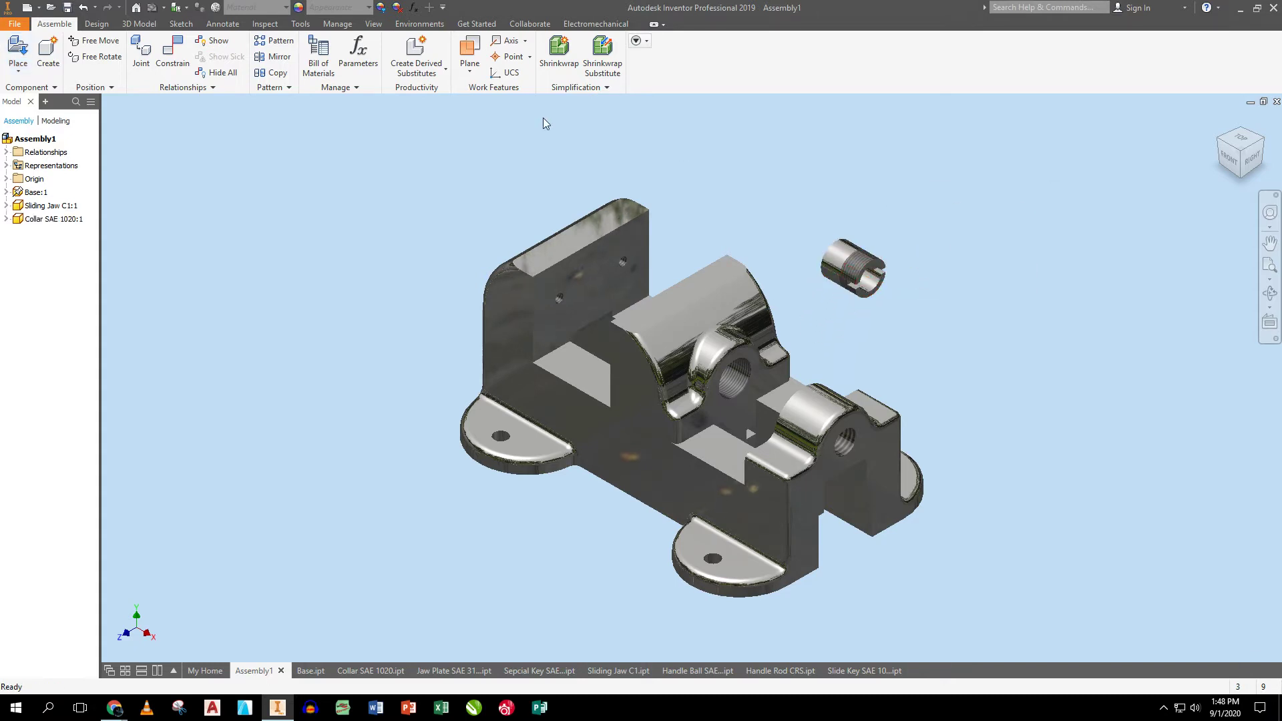
- Insert the collar into the sliding jaw's threaded hole with an aligned Insert constraint at 0.000 in offset, matching its slotted end to the hole edge
click(172, 52)
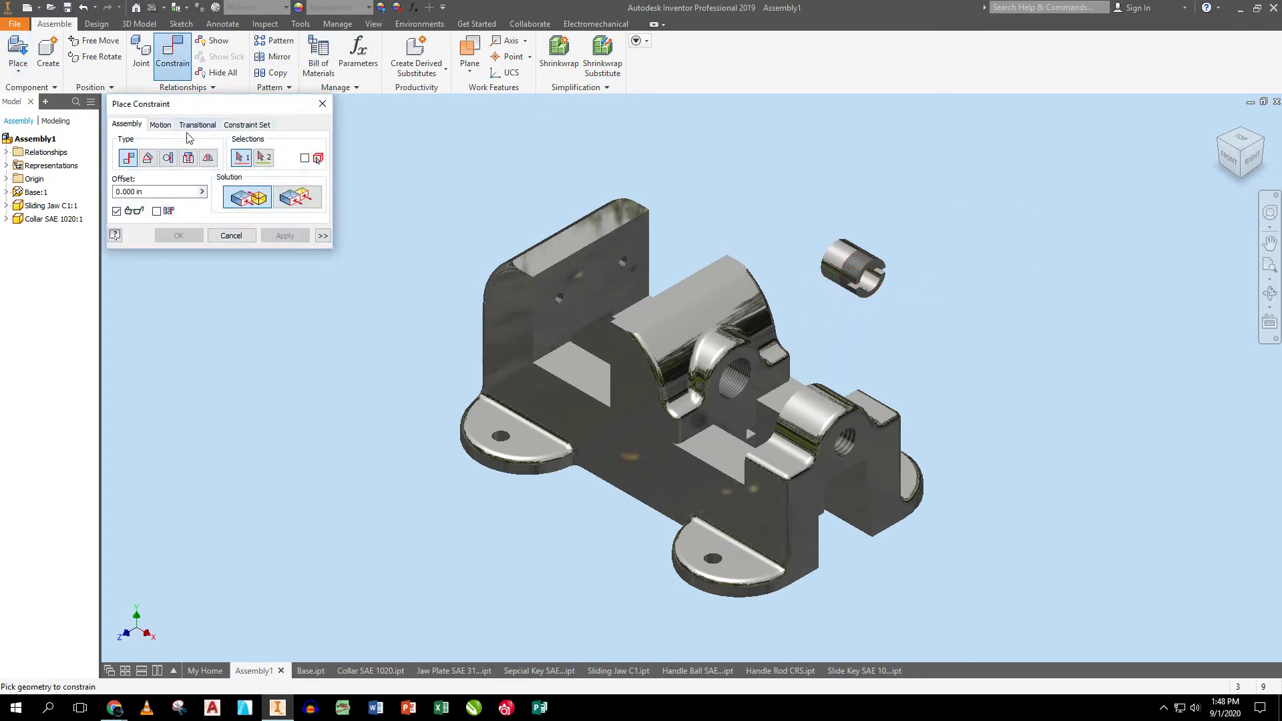
click(873, 290)
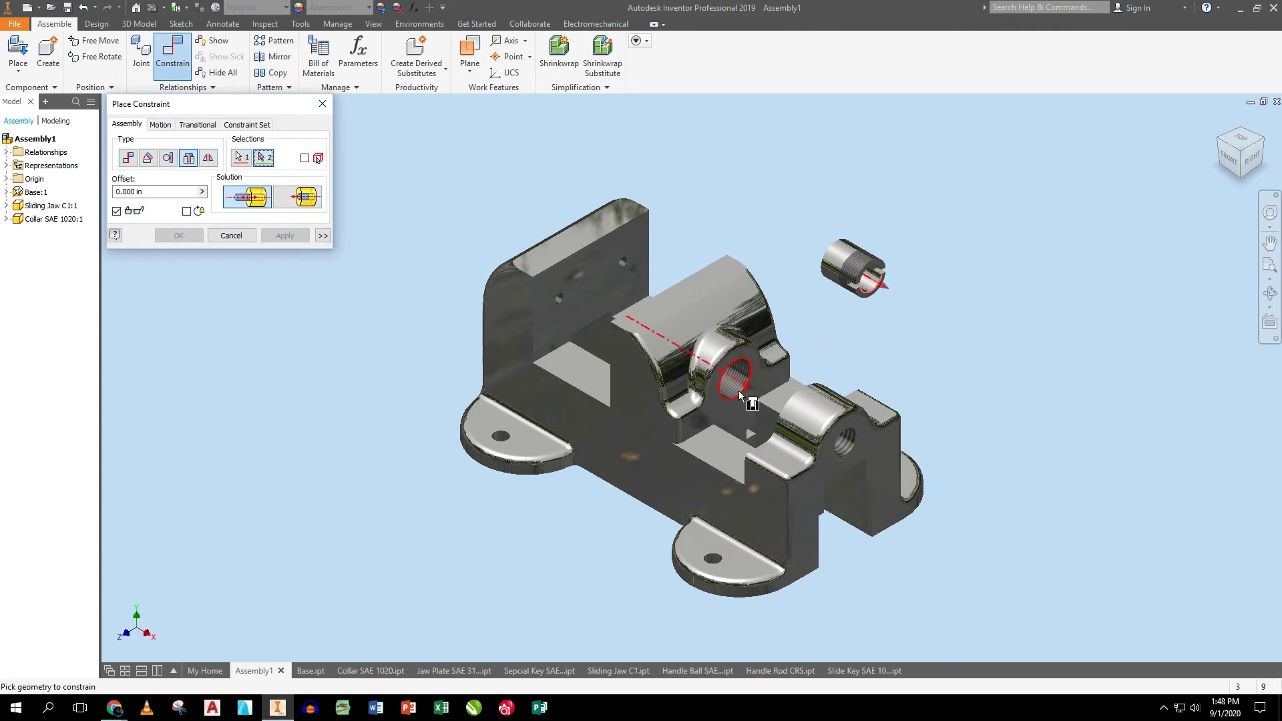
click(738, 391)
click(297, 199)
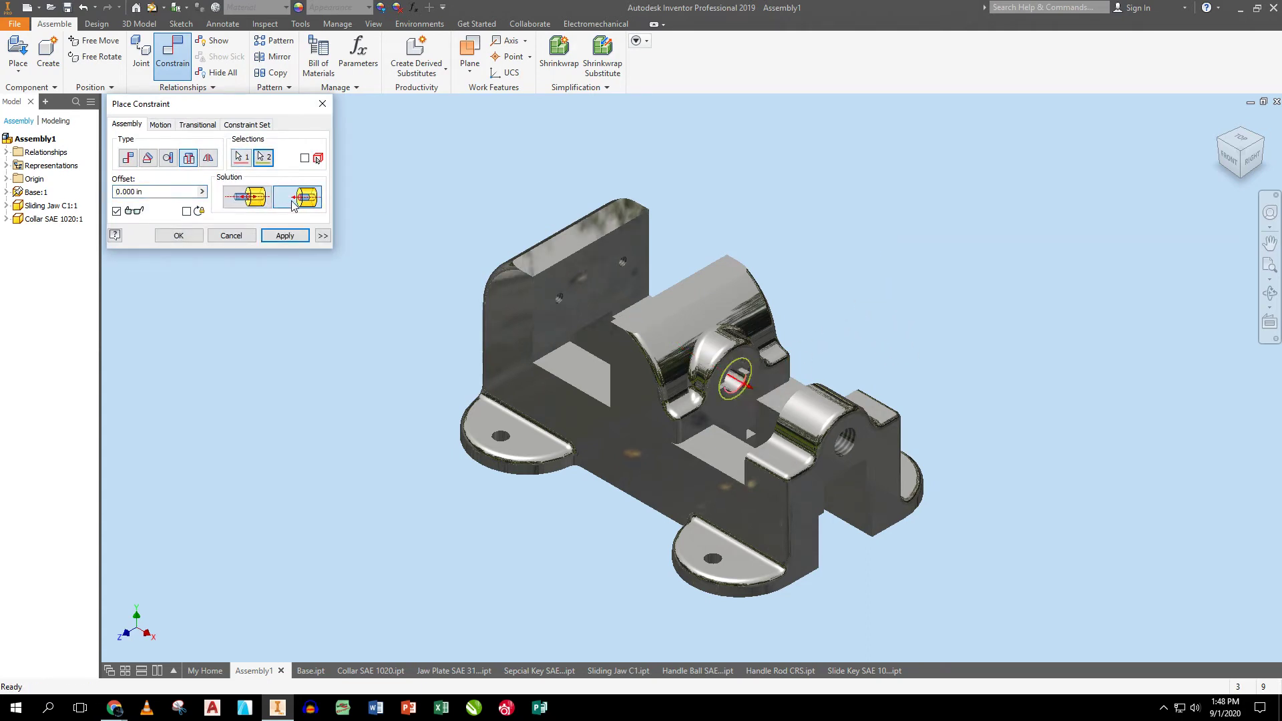
click(285, 236)
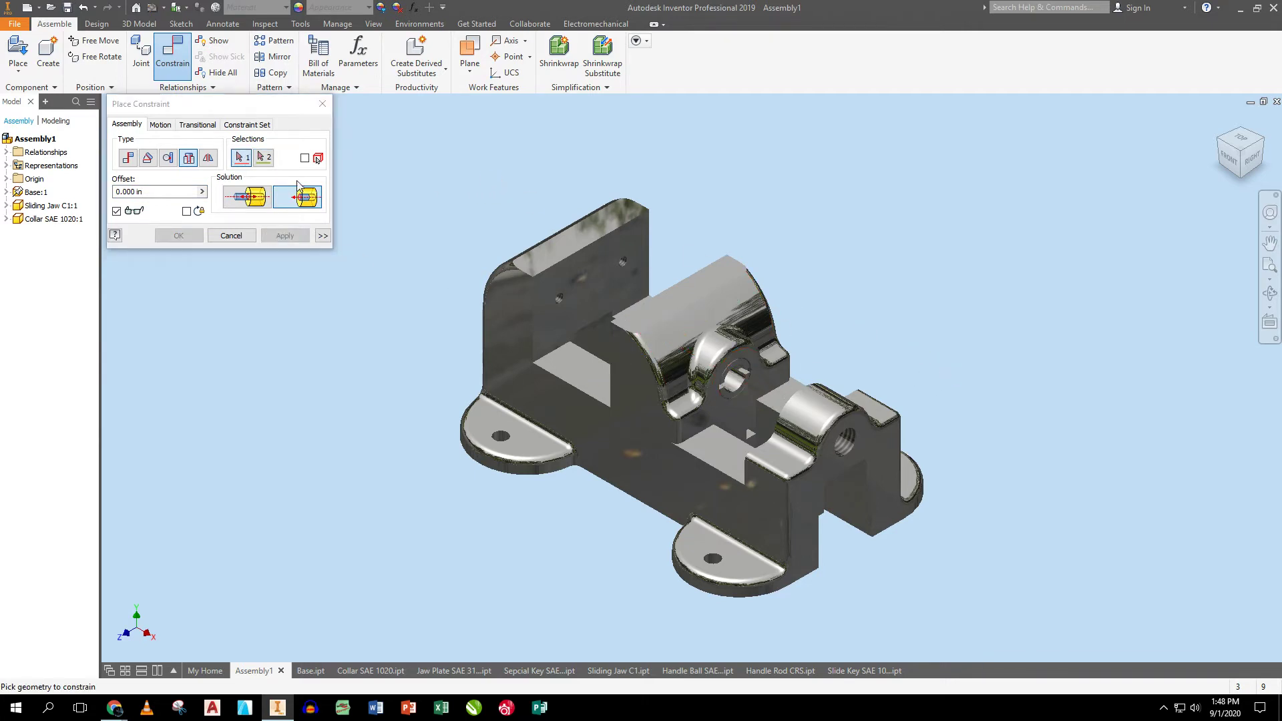
click(323, 103)
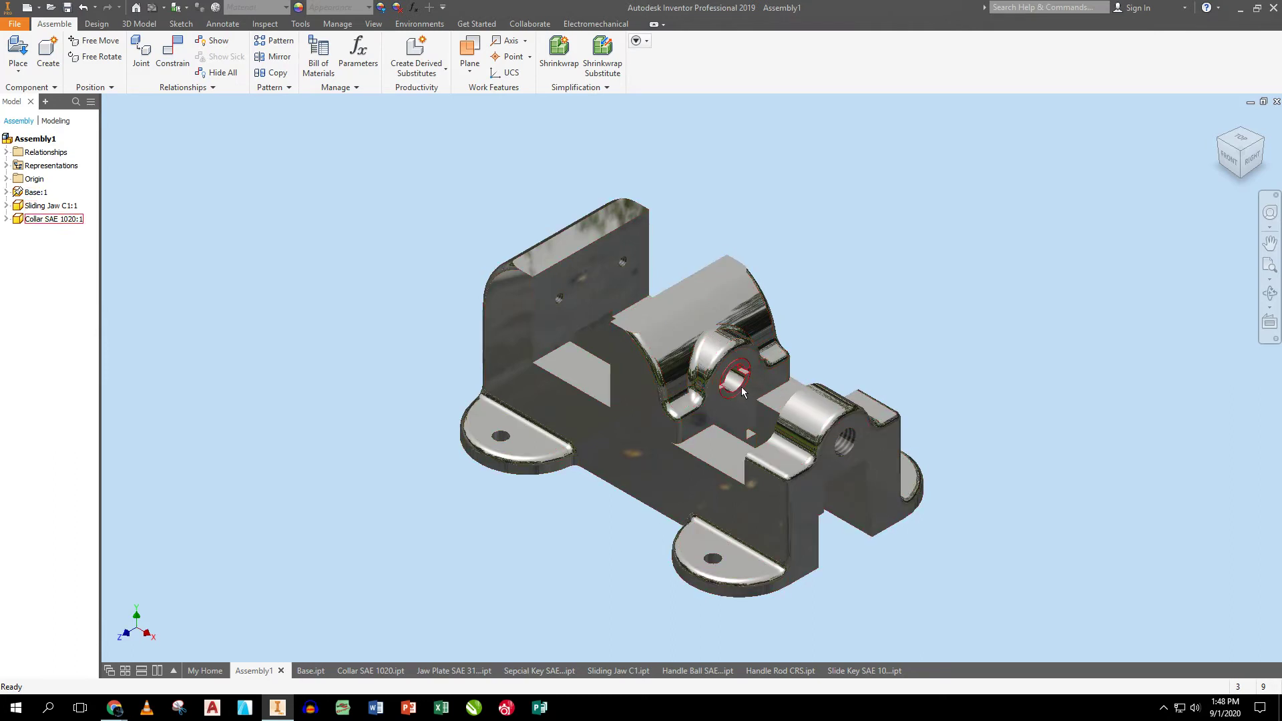
- Check how the collar and the sliding jaw move together by pulling on the inserted collar
mouse_move(762, 407)
mouse_move(741, 369)
mouse_down()
mouse_move(727, 354)
mouse_move(697, 369)
mouse_move(732, 366)
mouse_up()
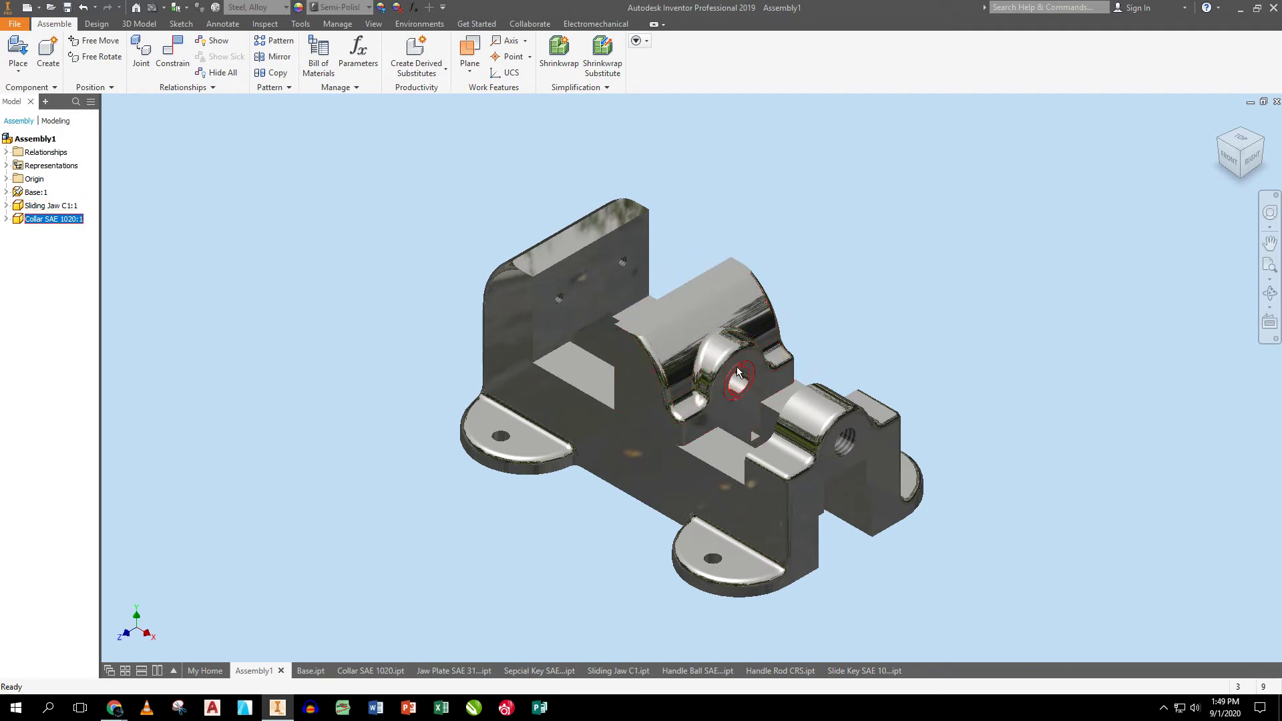
mouse_move(737, 372)
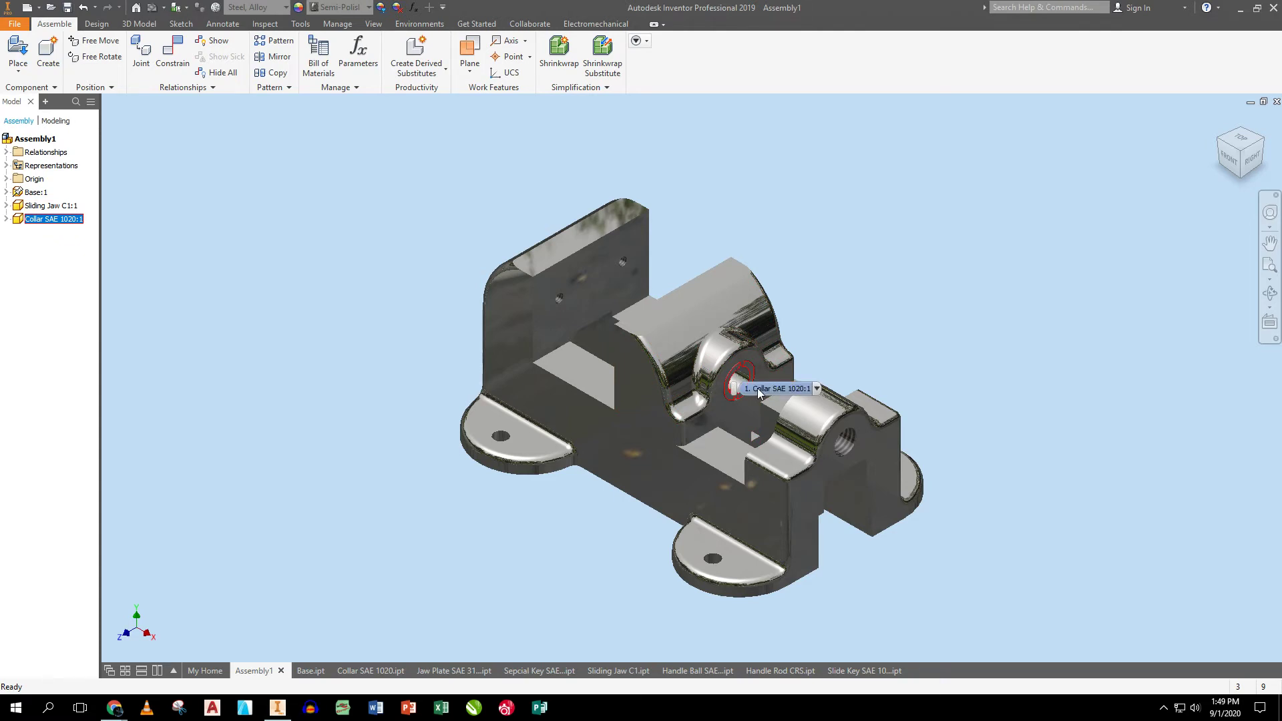
drag(734, 366, 735, 379)
click(842, 350)
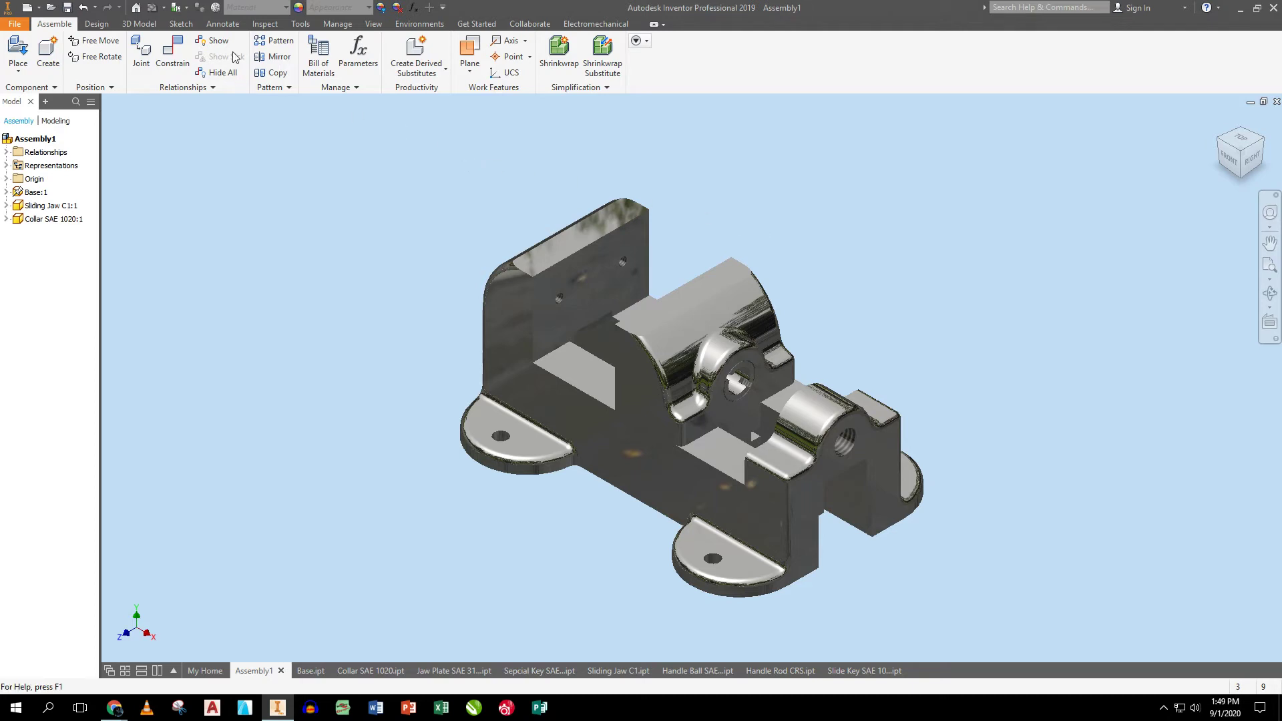
- Save the assembly as Machine Vise 14.51 v2 in the Machine Vise Problem 14.51 folder
click(96, 26)
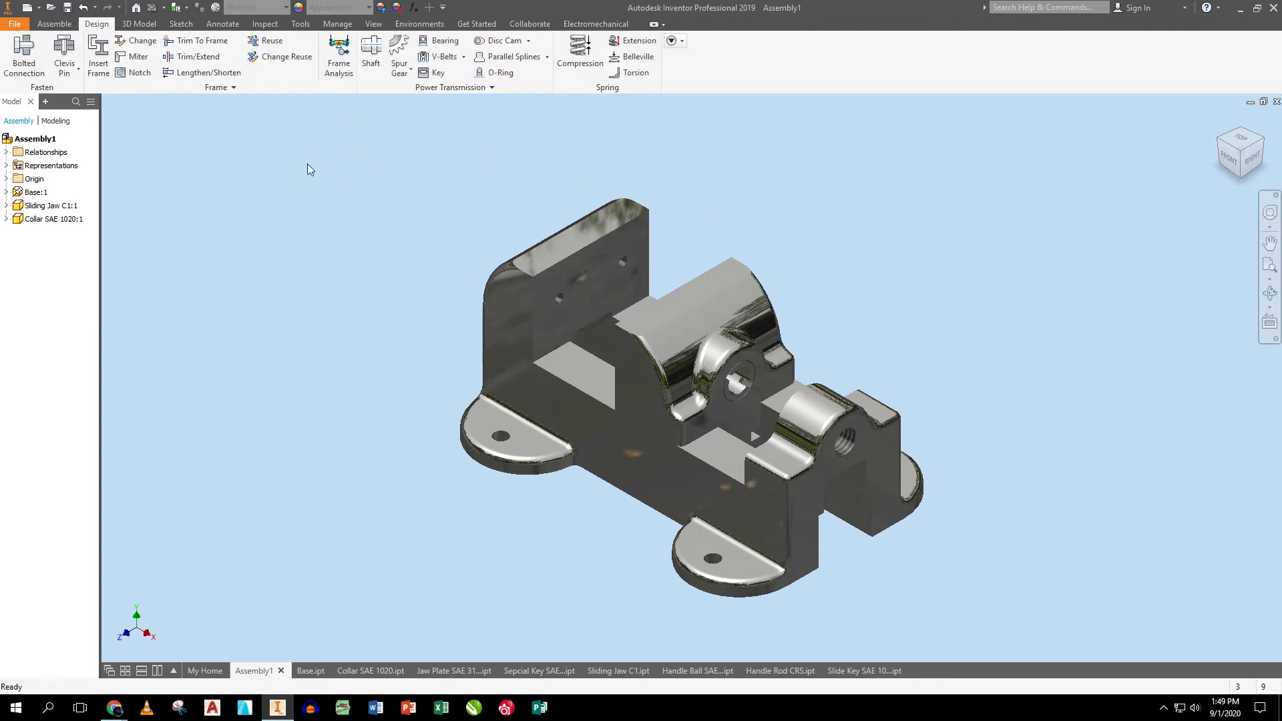
click(67, 9)
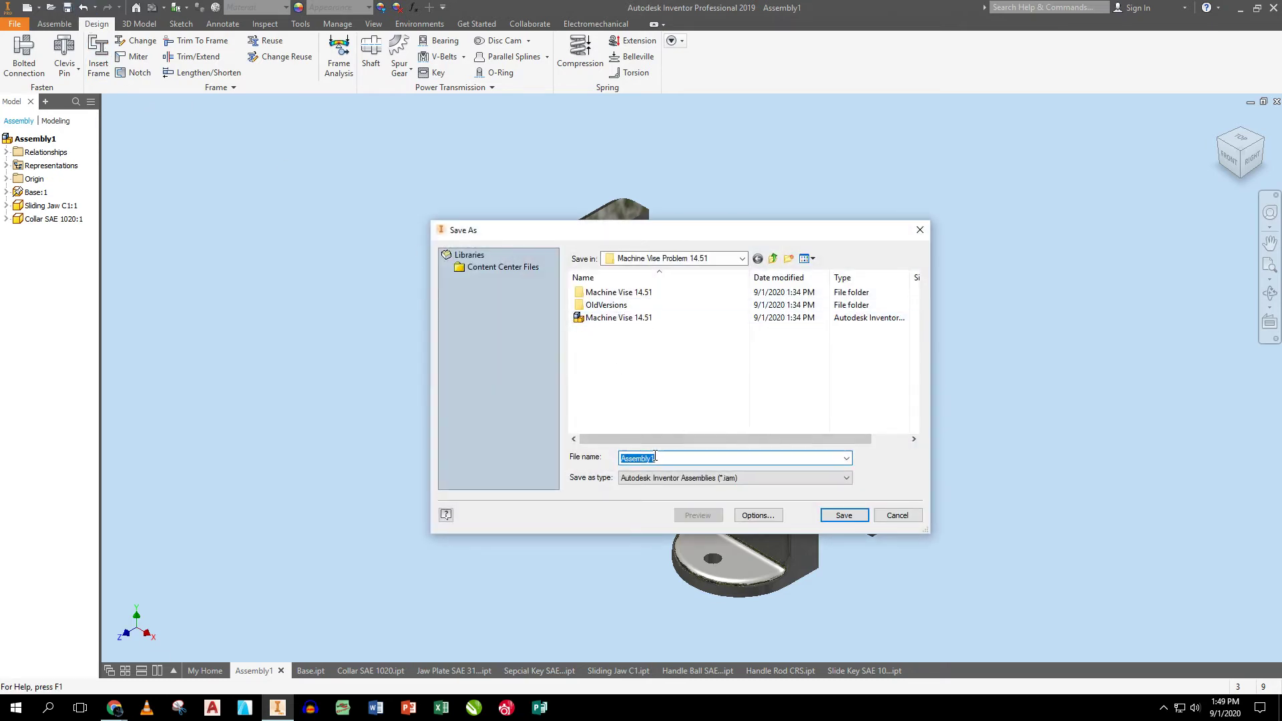
click(617, 318)
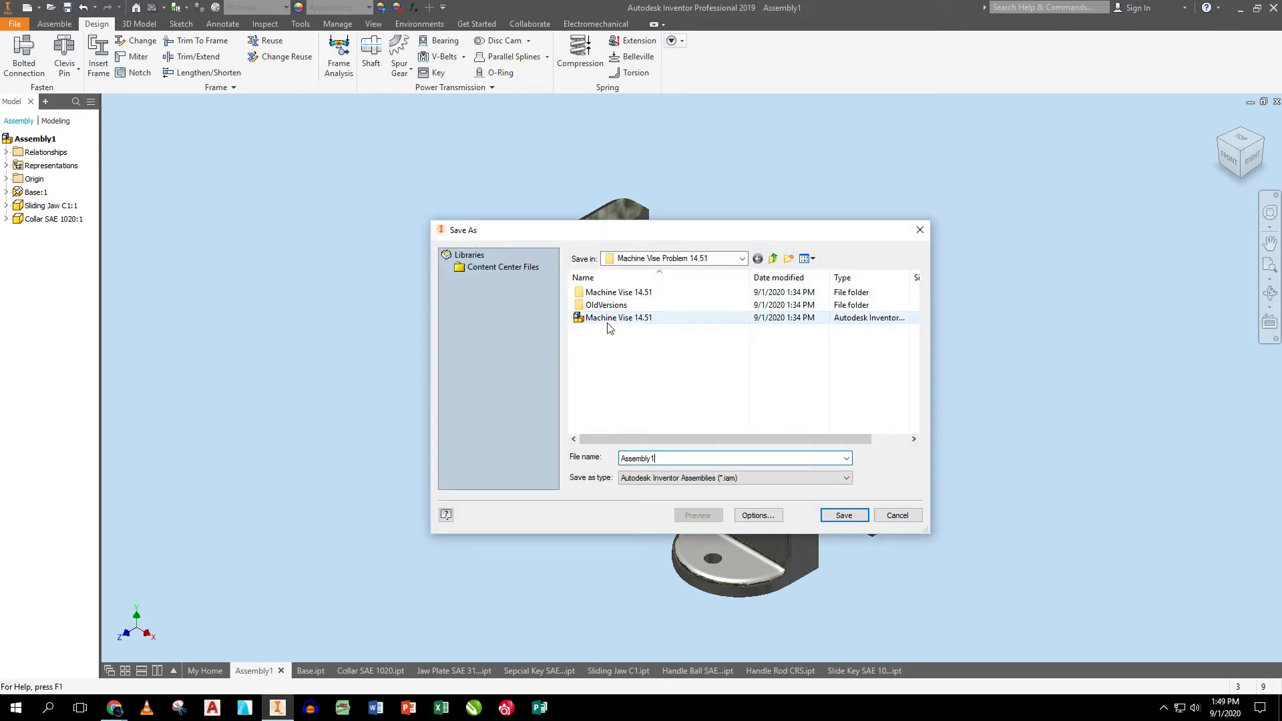
click(697, 458)
text(v2)
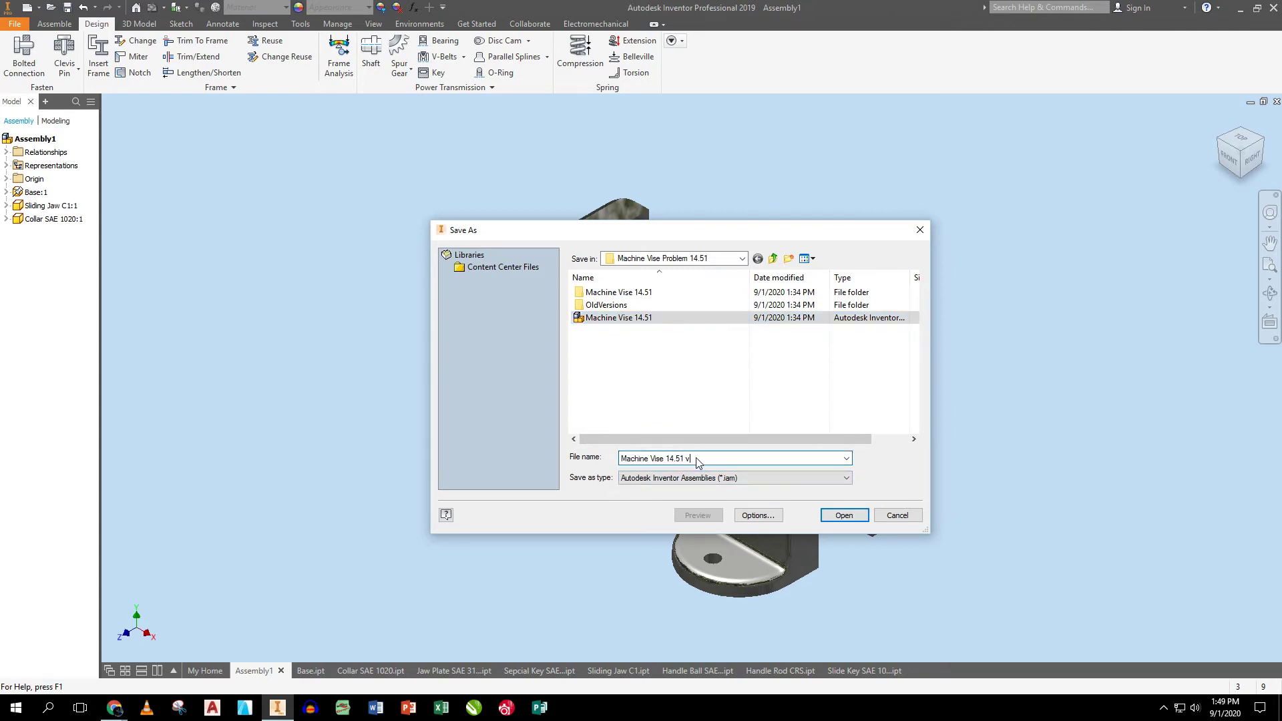
click(838, 516)
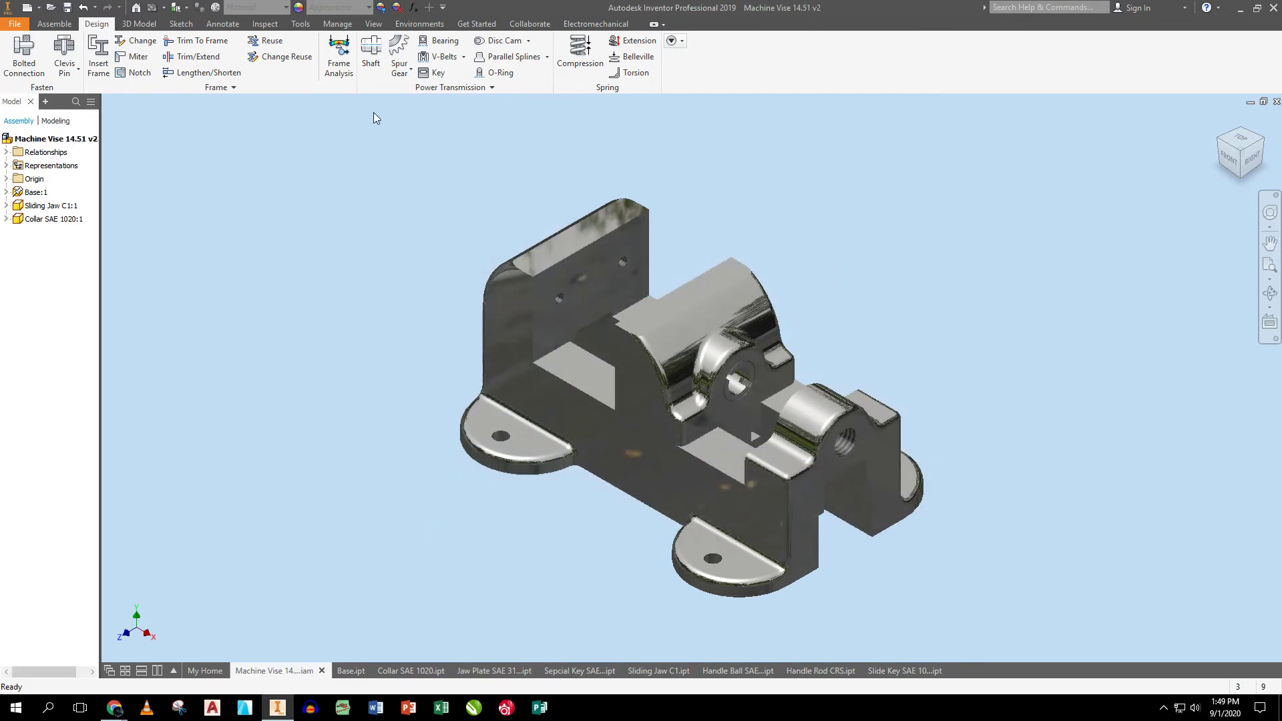
- Start a new shaft with the Shaft Component Generator and set its first cylinder section to 0.5 in diameter and 0.25 in length
click(372, 54)
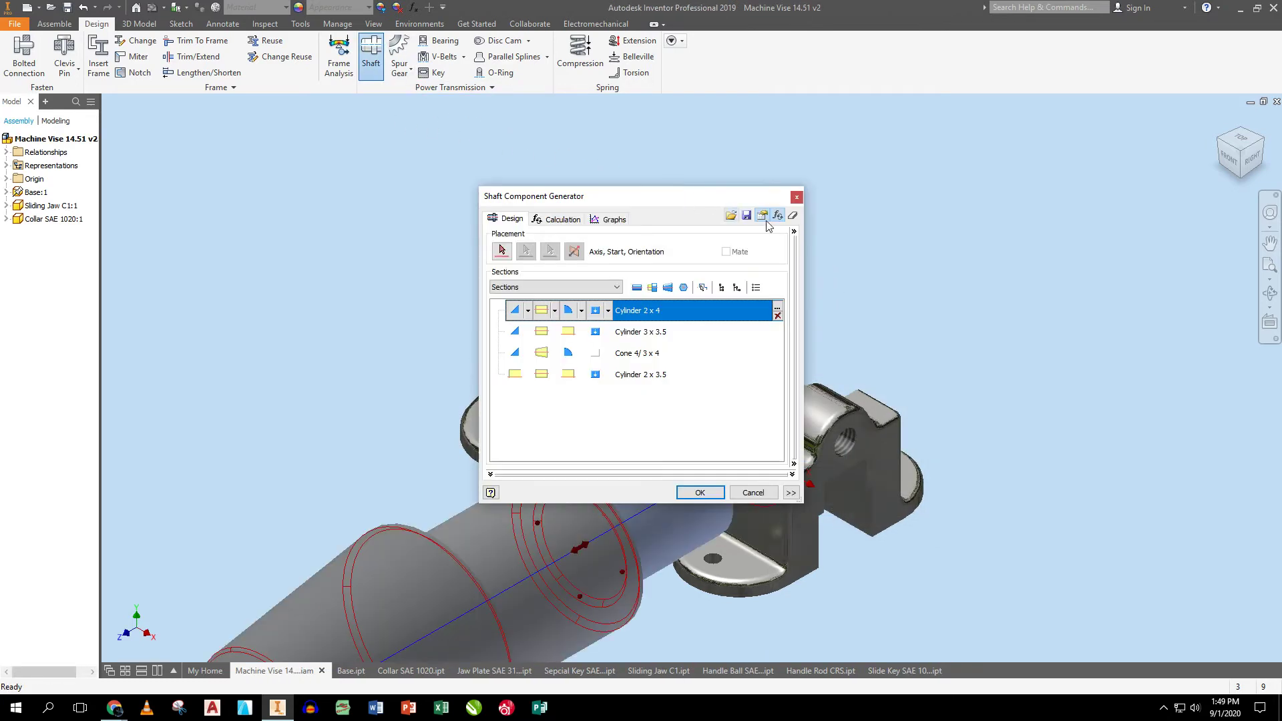
scroll(849, 228, up, 3)
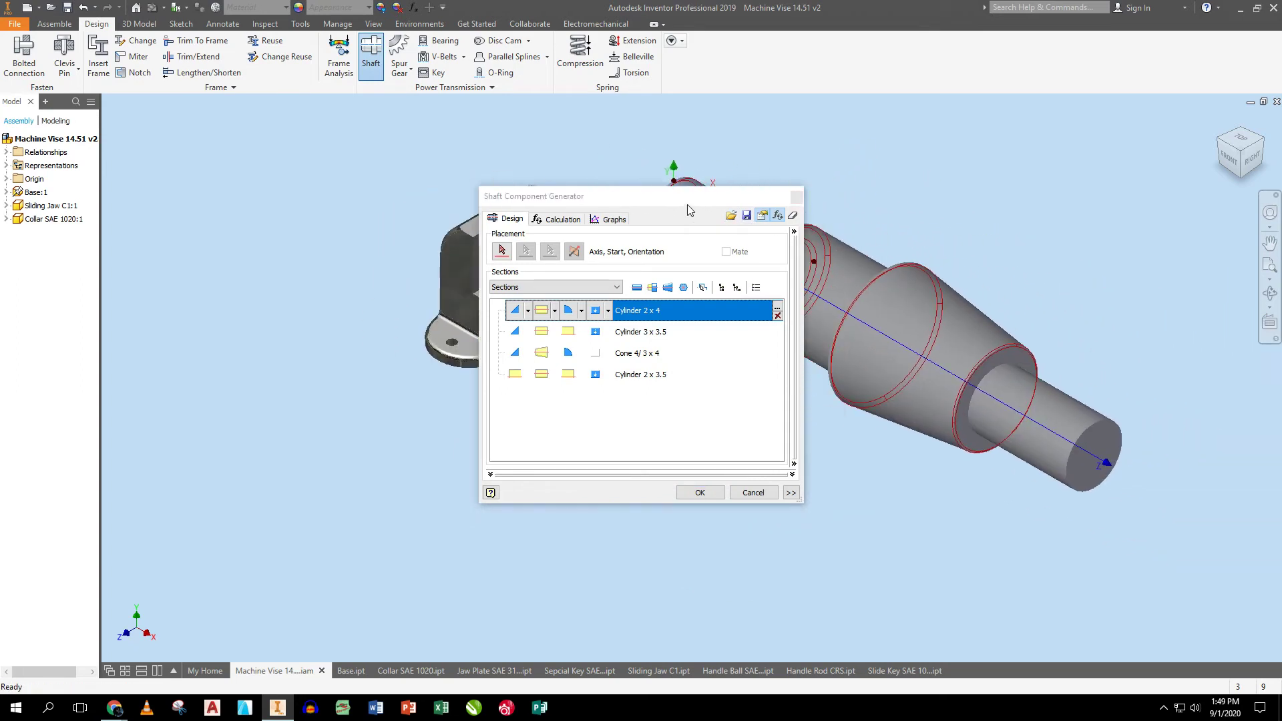
drag(688, 204, 340, 159)
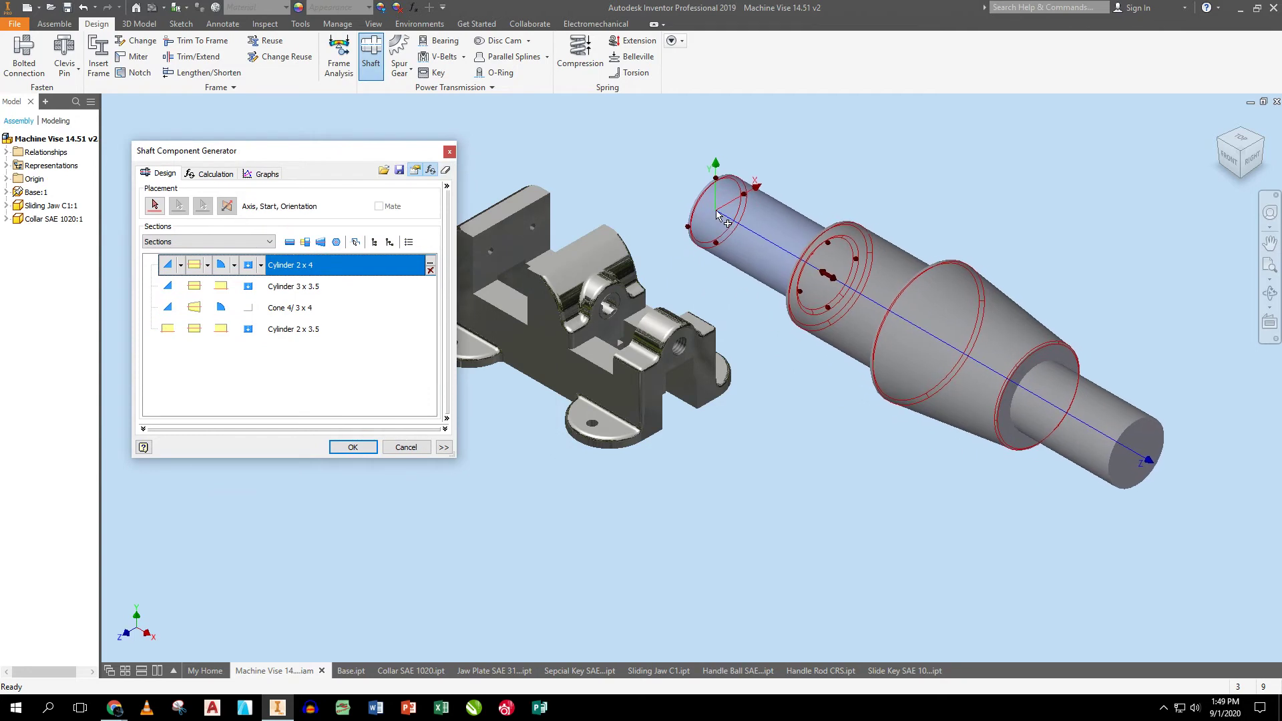
click(718, 213)
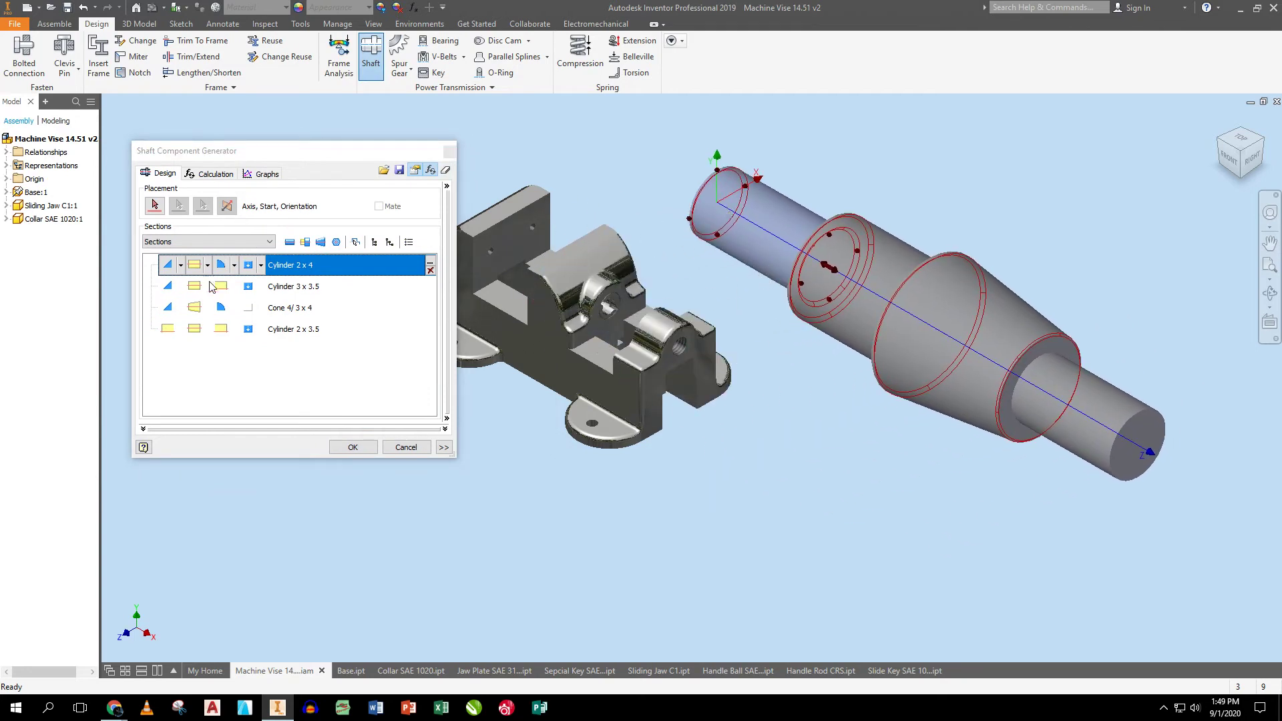
double_click(280, 266)
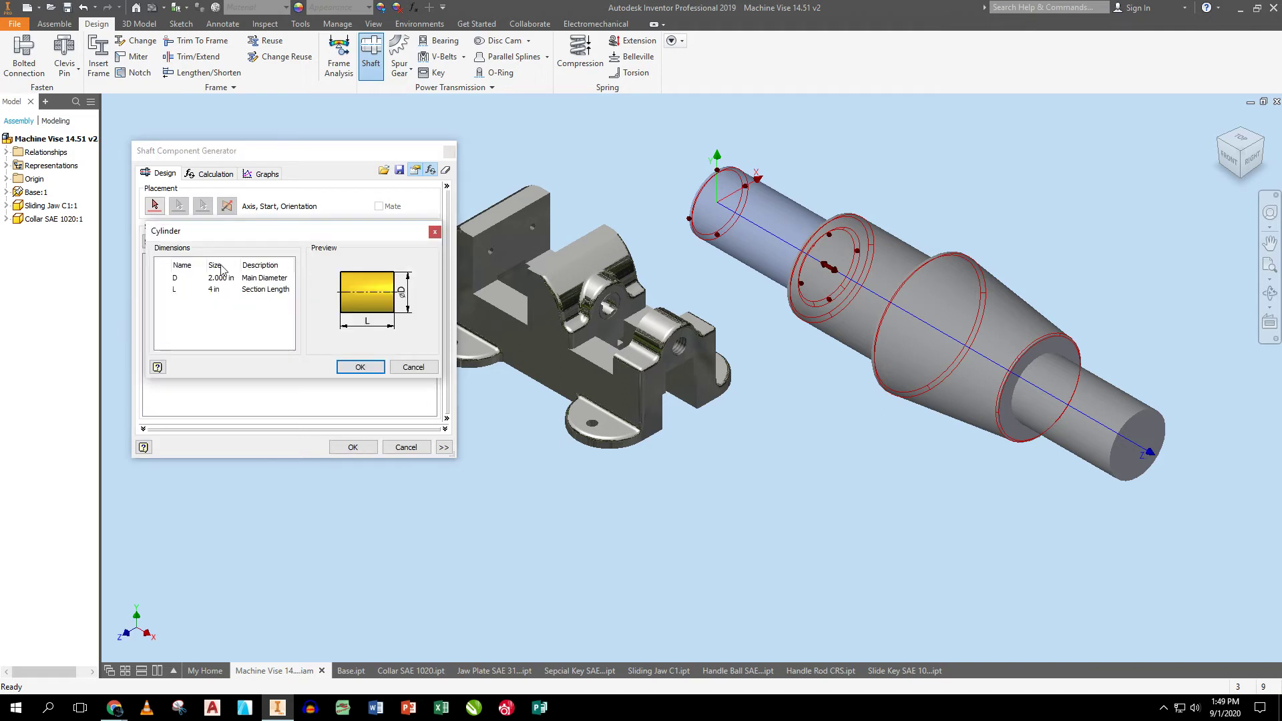
click(217, 276)
text(.5)
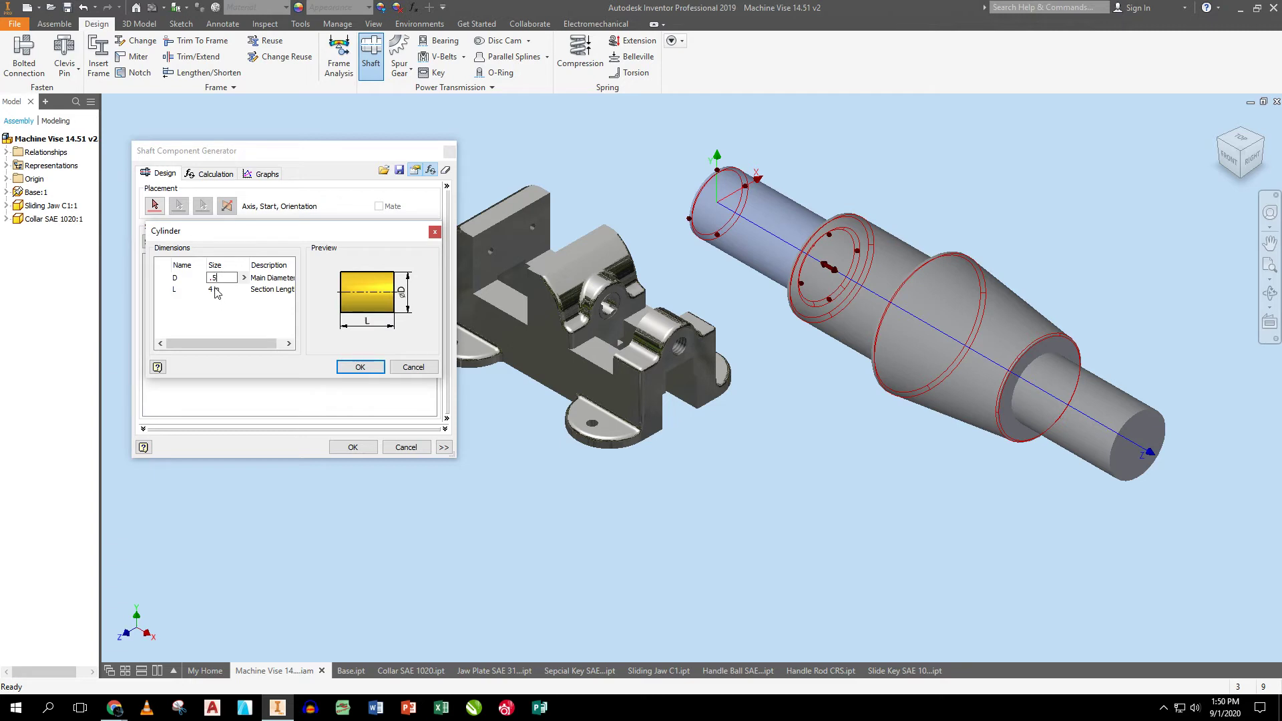
click(216, 288)
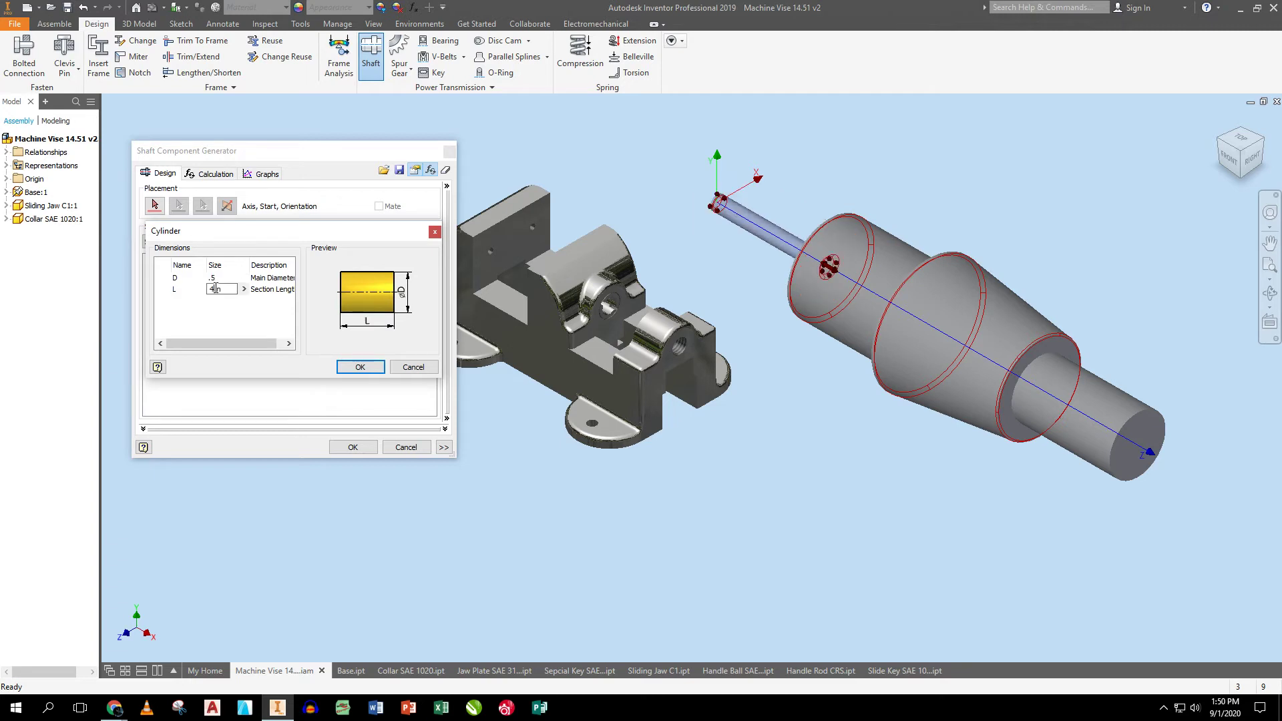
text(.25)
click(360, 371)
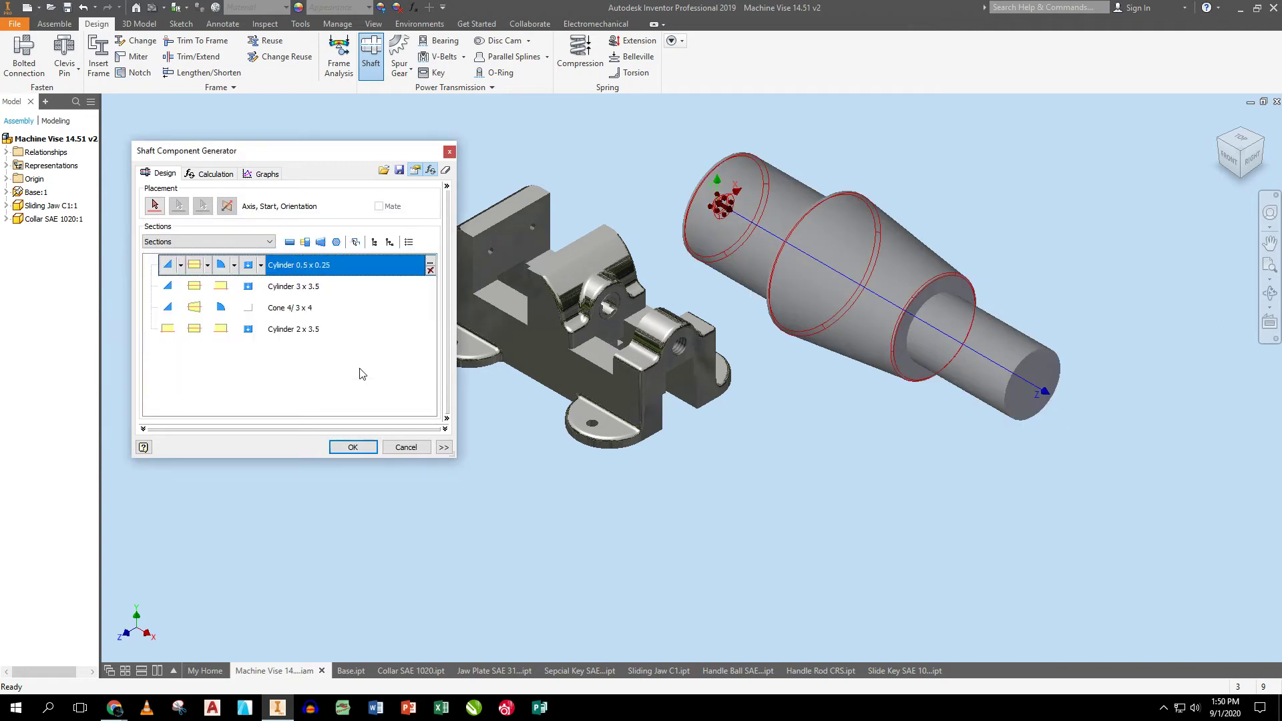
- Set the shaft's second cylinder section to a main diameter of 0.375 in and a length of 0.131 in
click(291, 294)
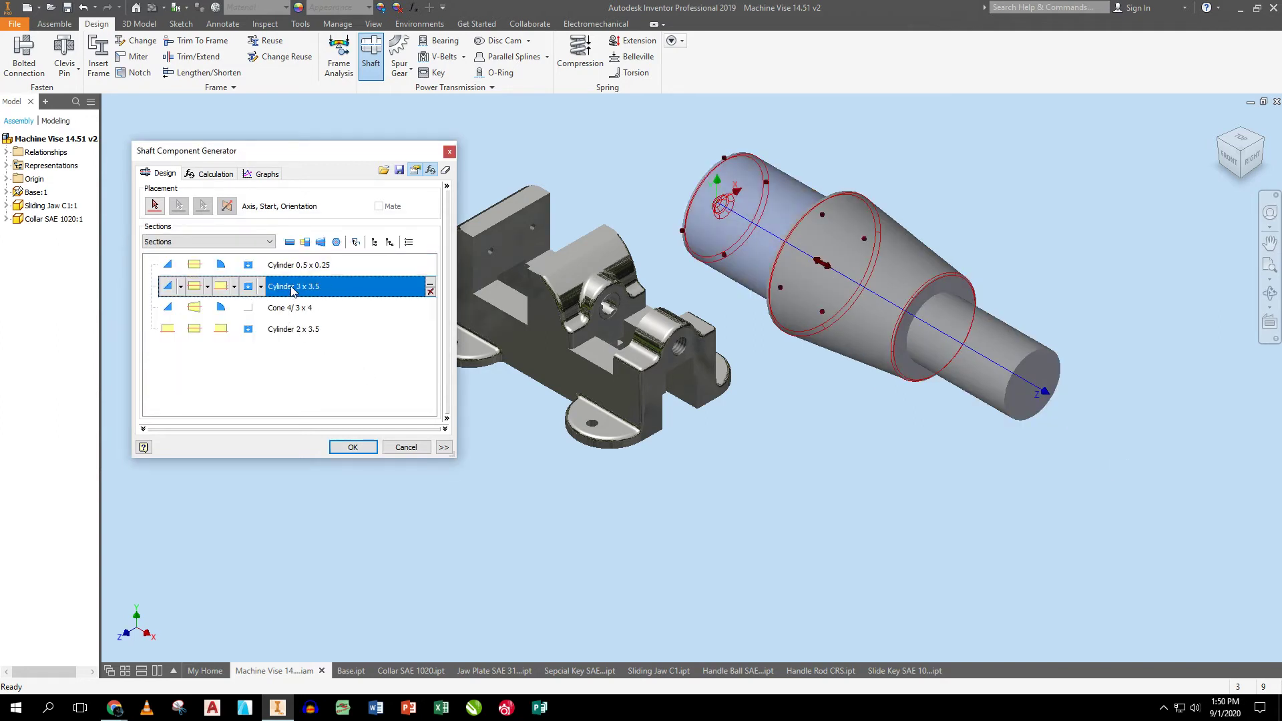
double_click(291, 295)
double_click(215, 278)
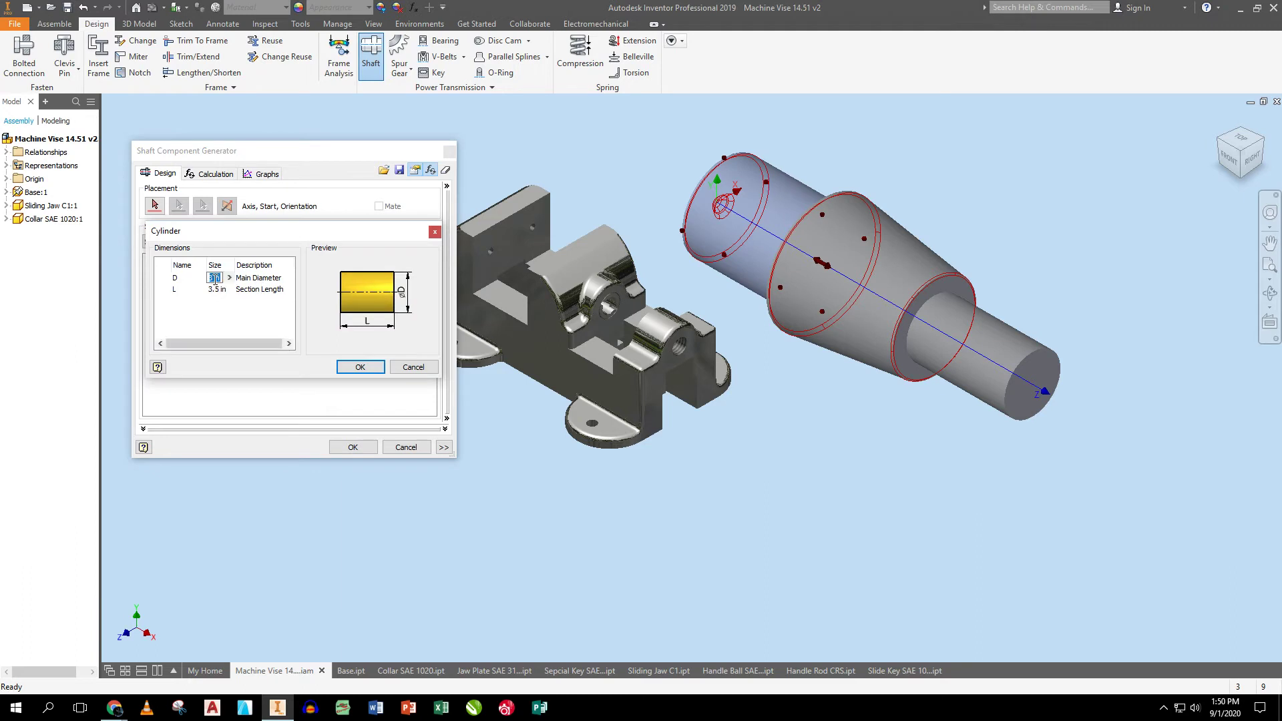
text(.375)
click(216, 289)
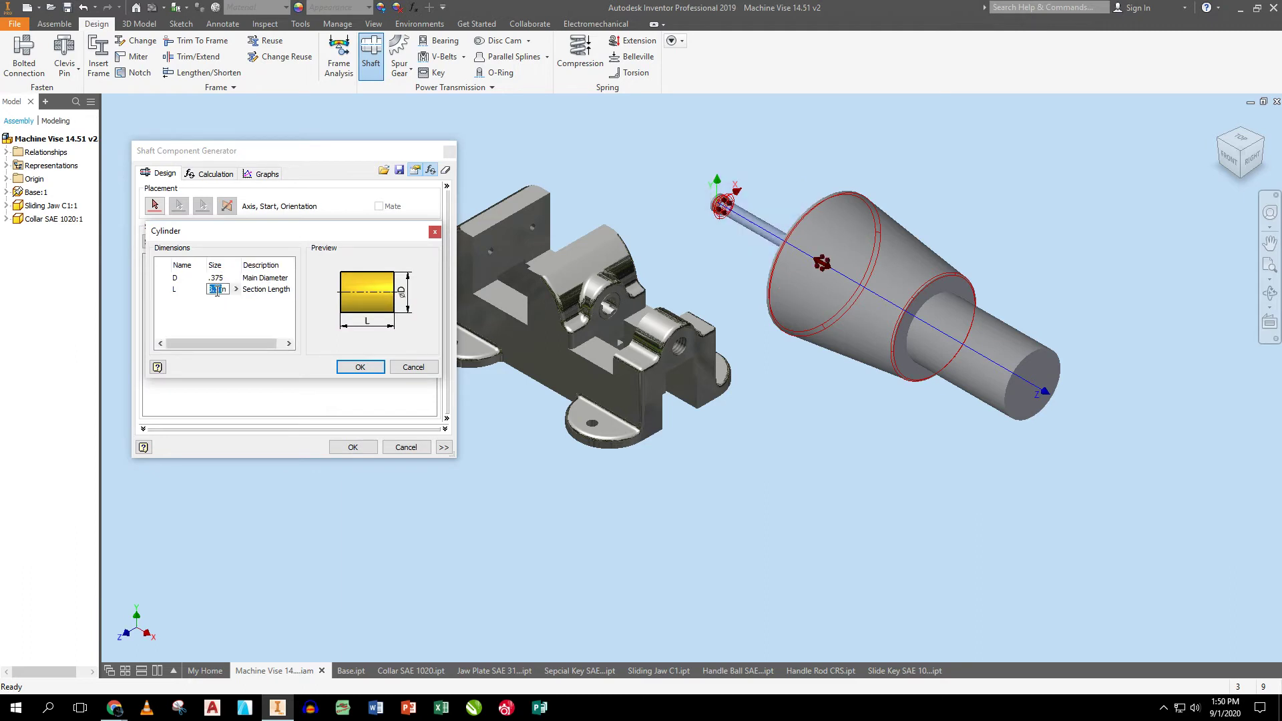
key(BackSpace)
click(361, 367)
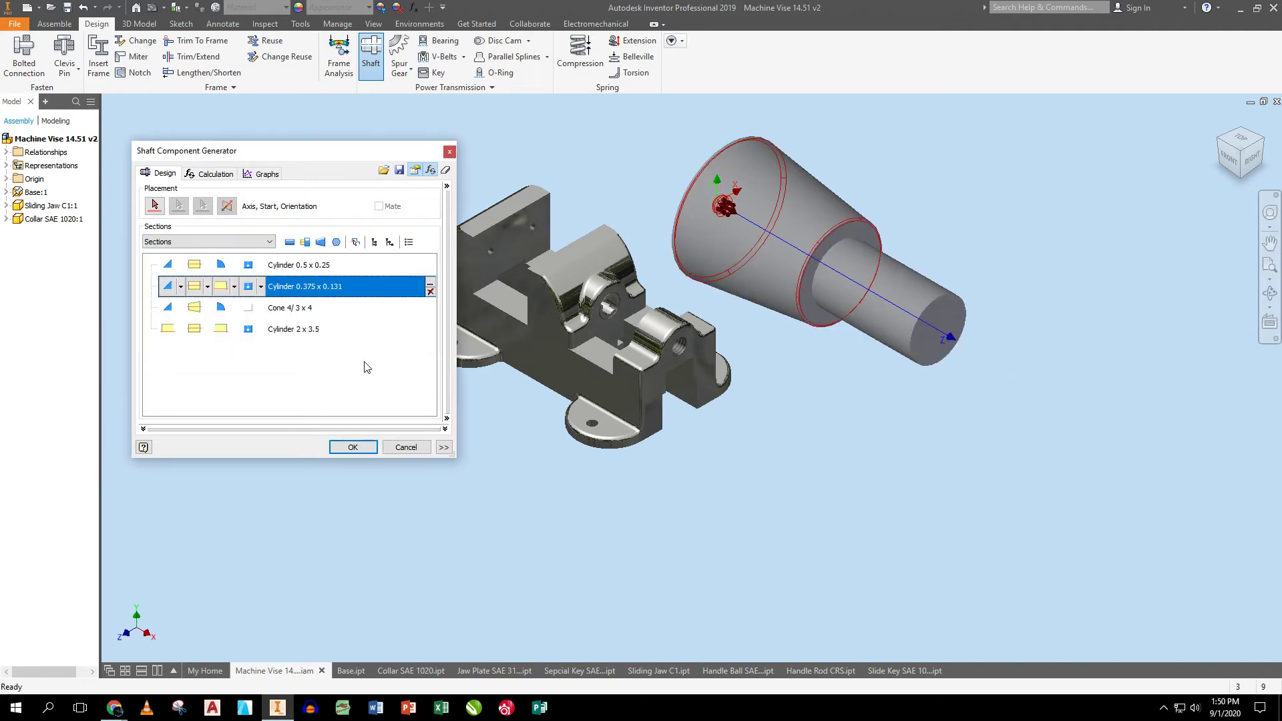
- Delete the cone section from the shaft along with all features inserted on it
click(298, 308)
click(431, 314)
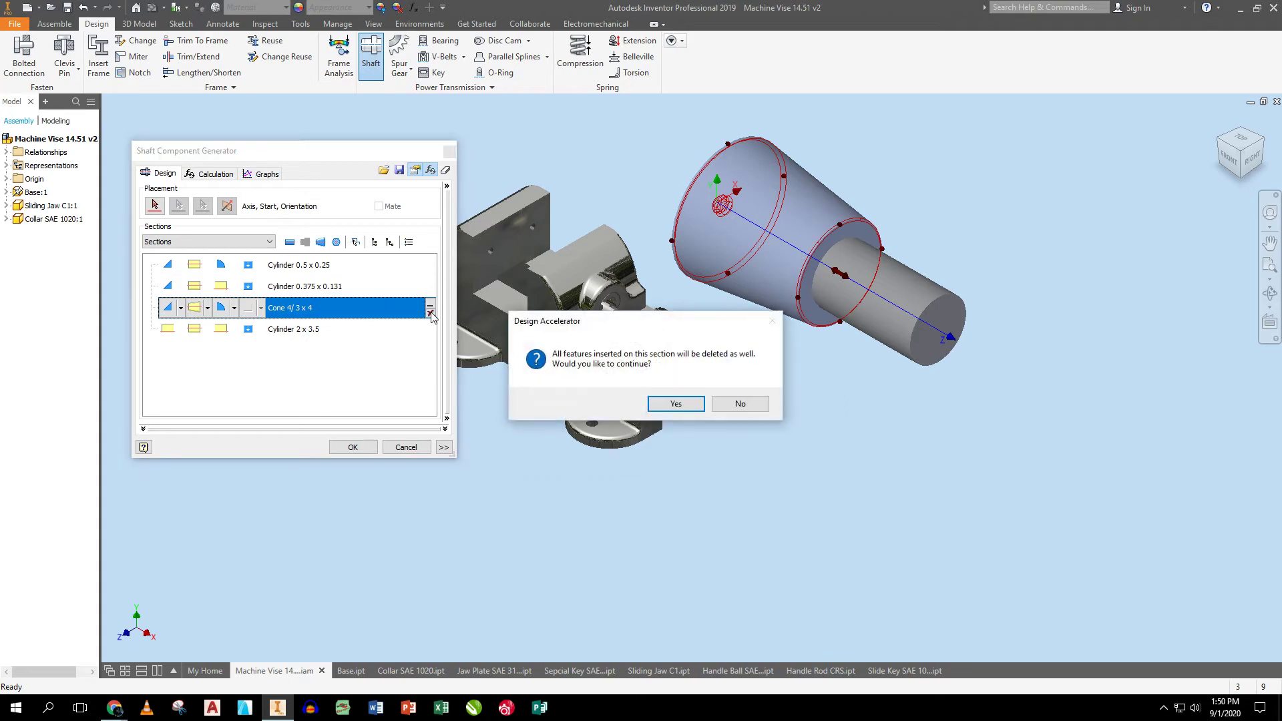
click(672, 403)
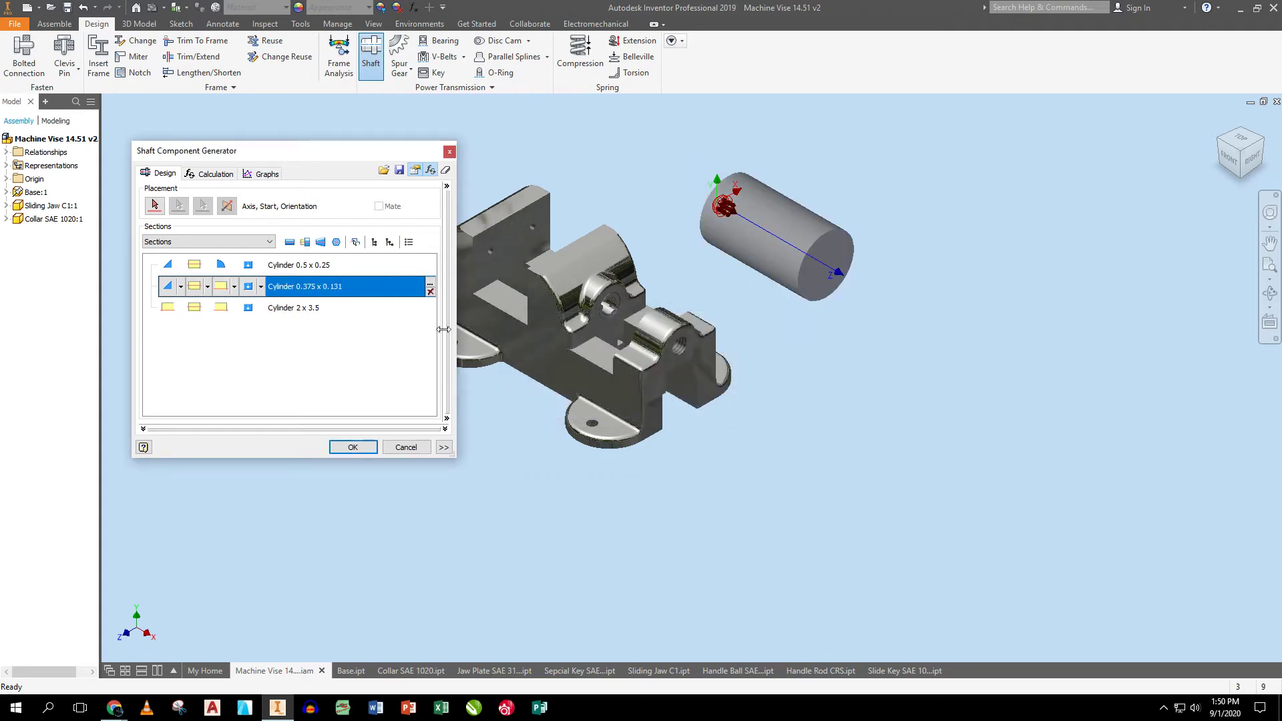
- Set the shaft's third cylinder section to a main diameter of 0.5 in and a length of 1.001 in
click(289, 310)
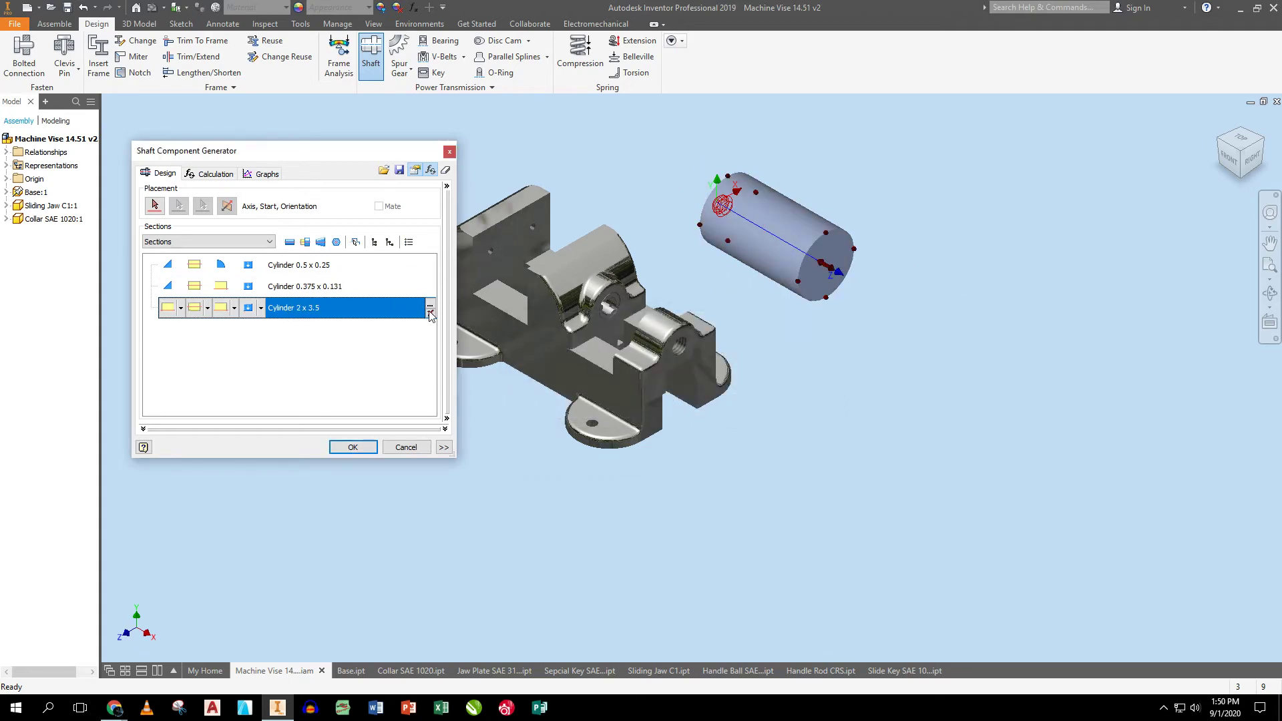
double_click(297, 310)
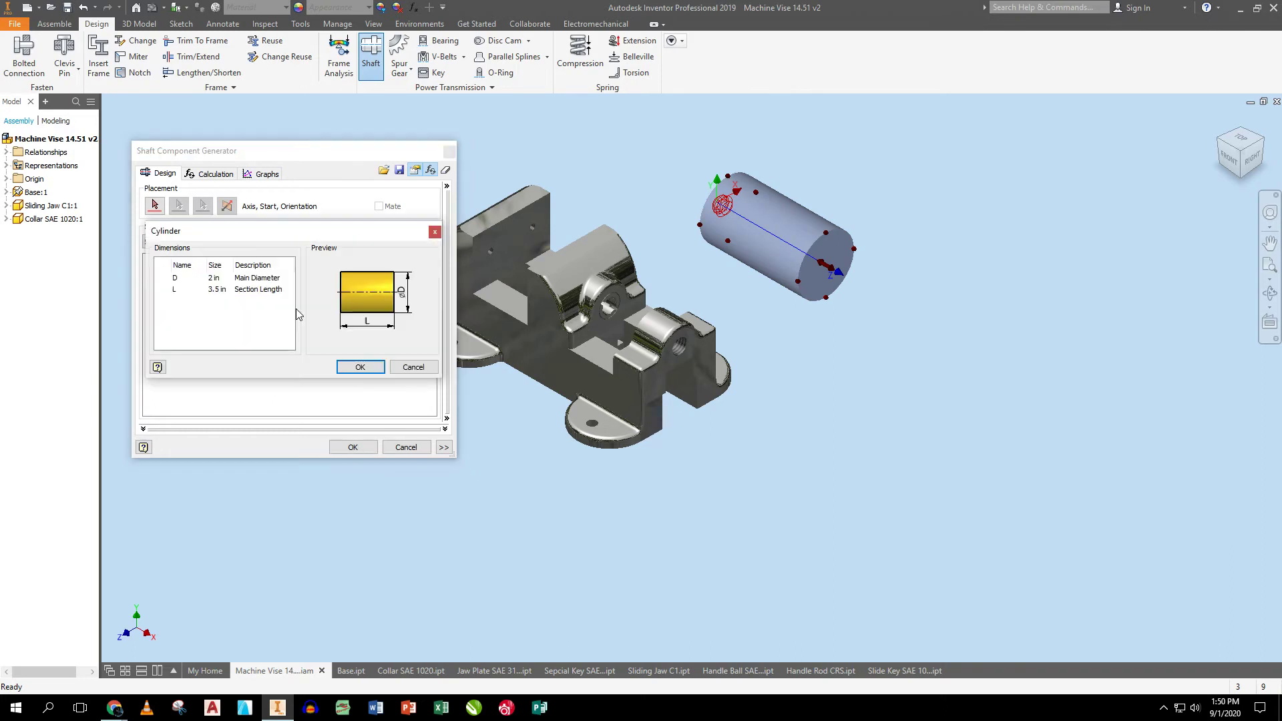
click(215, 277)
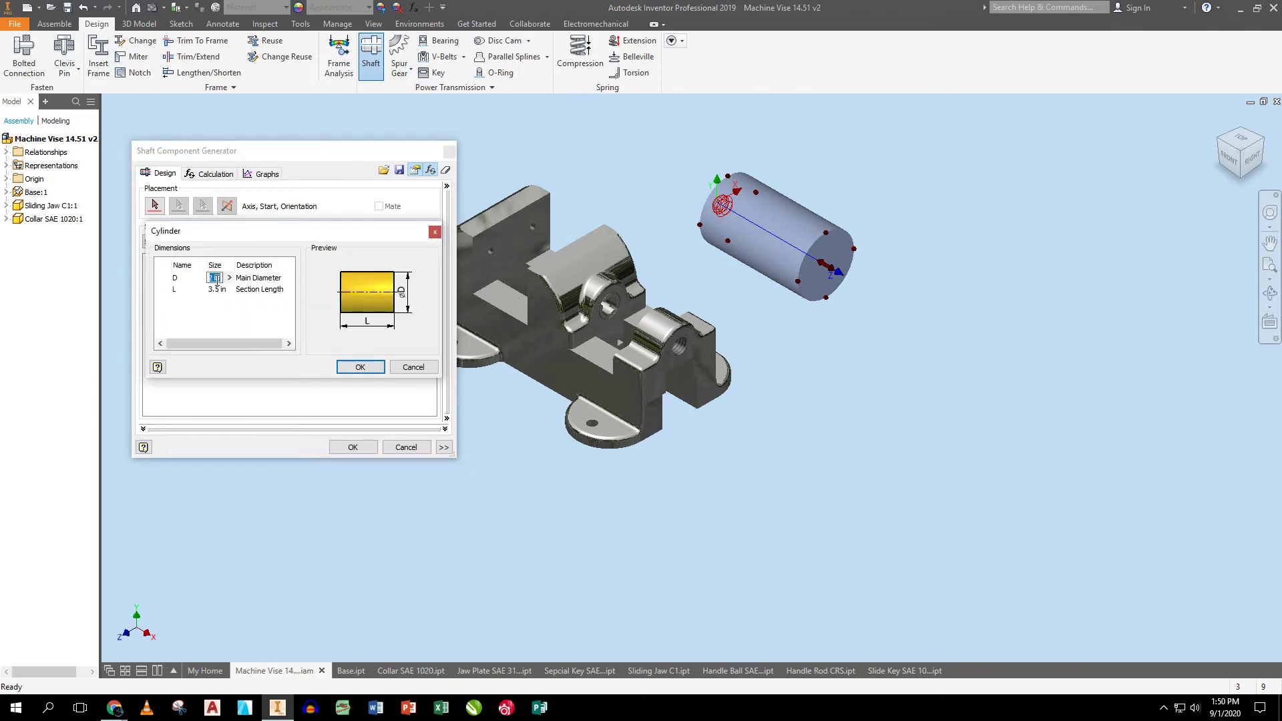
text(.5)
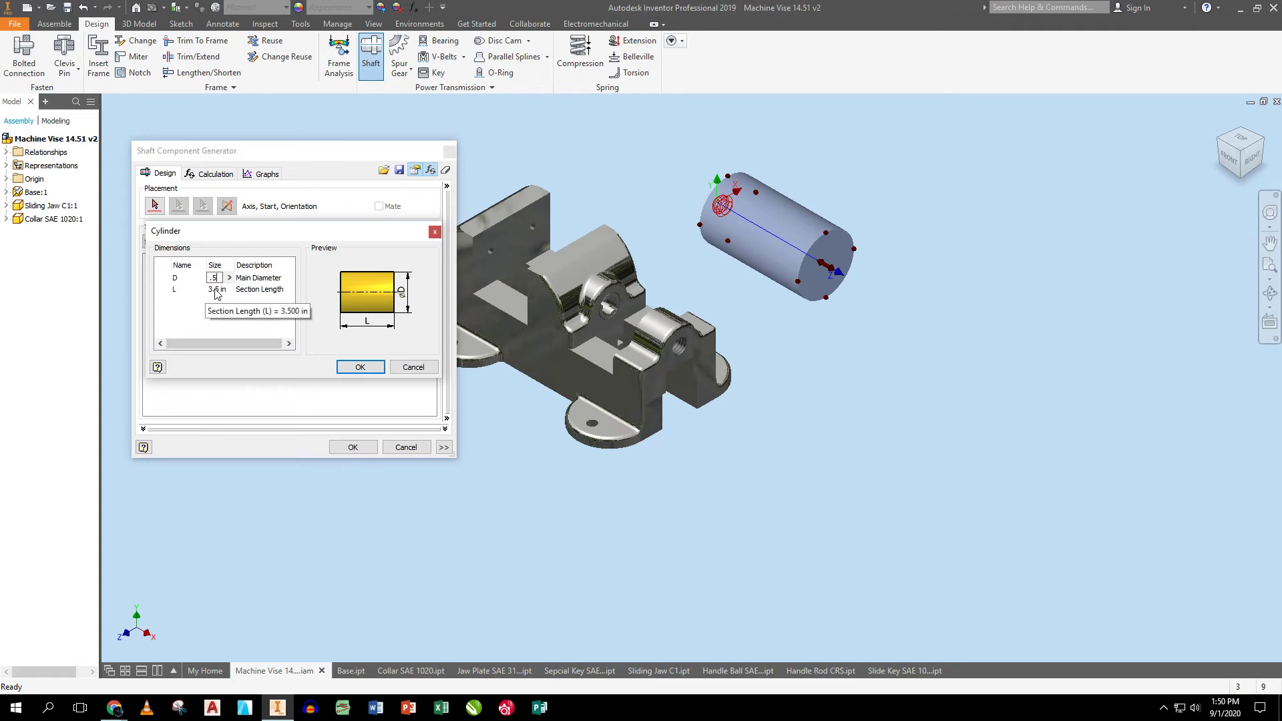
click(216, 289)
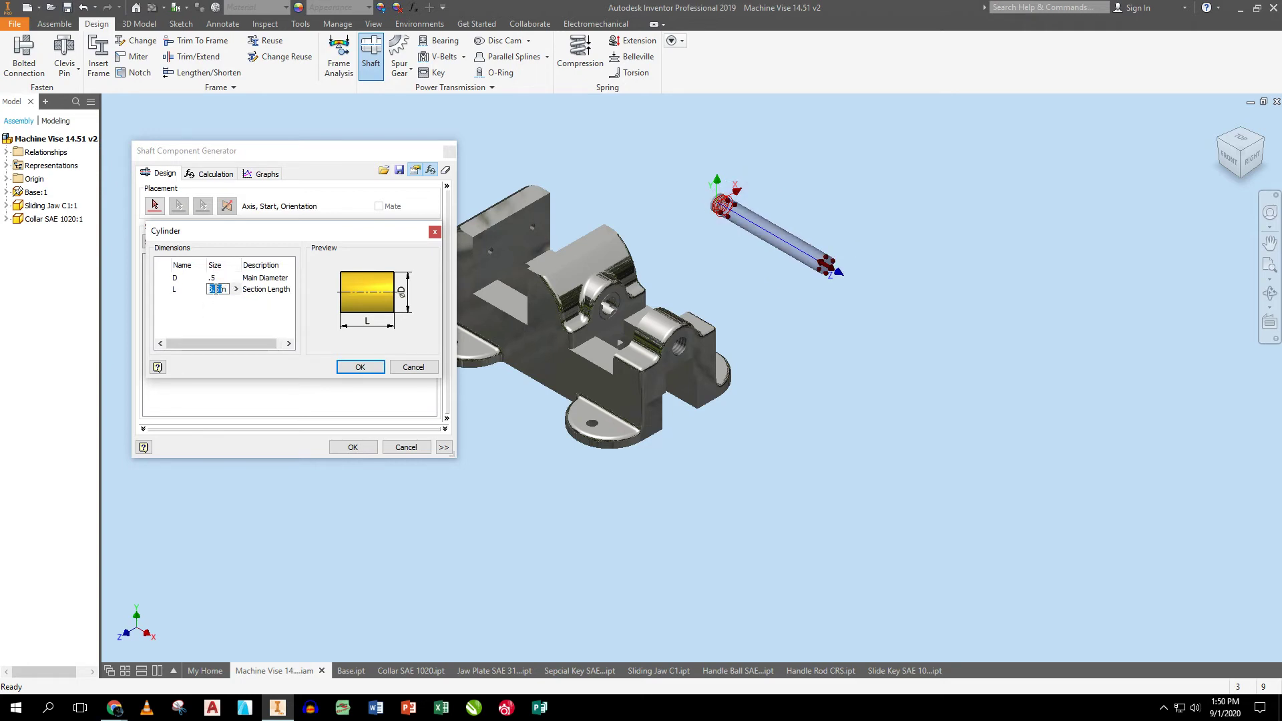
text(1)
text(0)
click(361, 367)
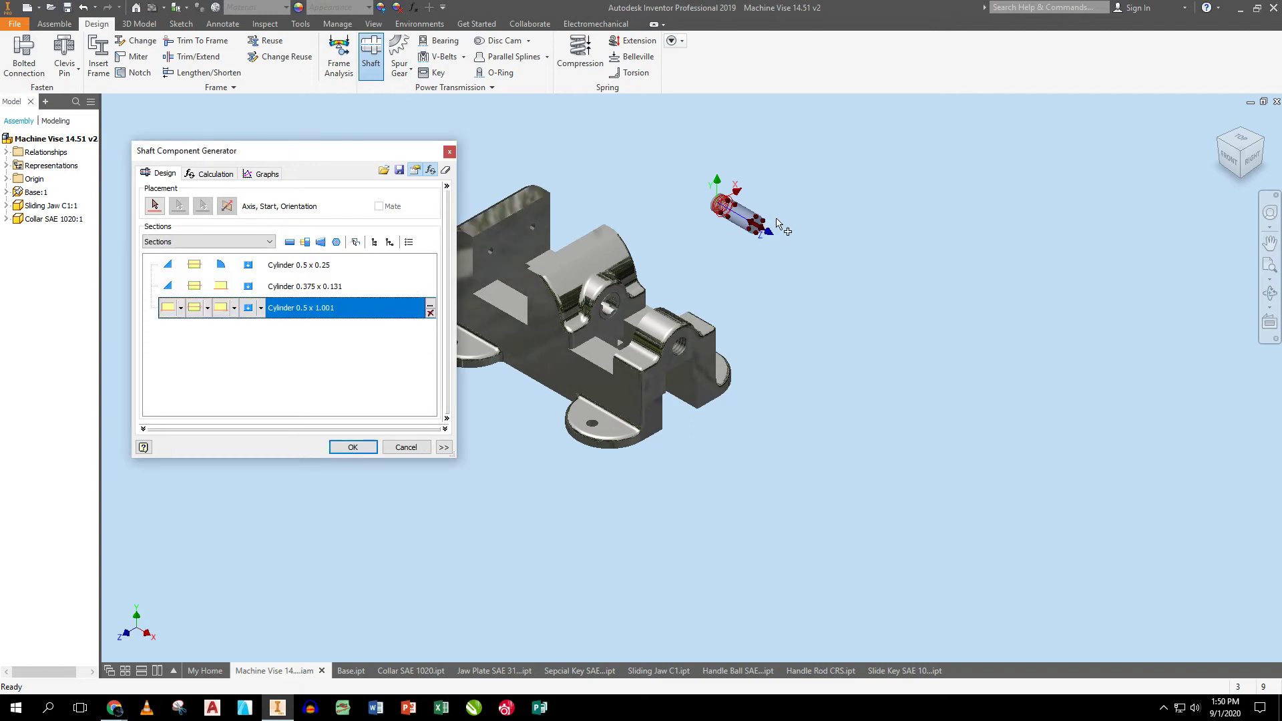
- Add a fourth cylinder section to the shaft with a main diameter of 0.625 in and a length of 3.937 in
scroll(758, 217, up, 3)
scroll(762, 237, down, 5)
scroll(761, 236, down, 2)
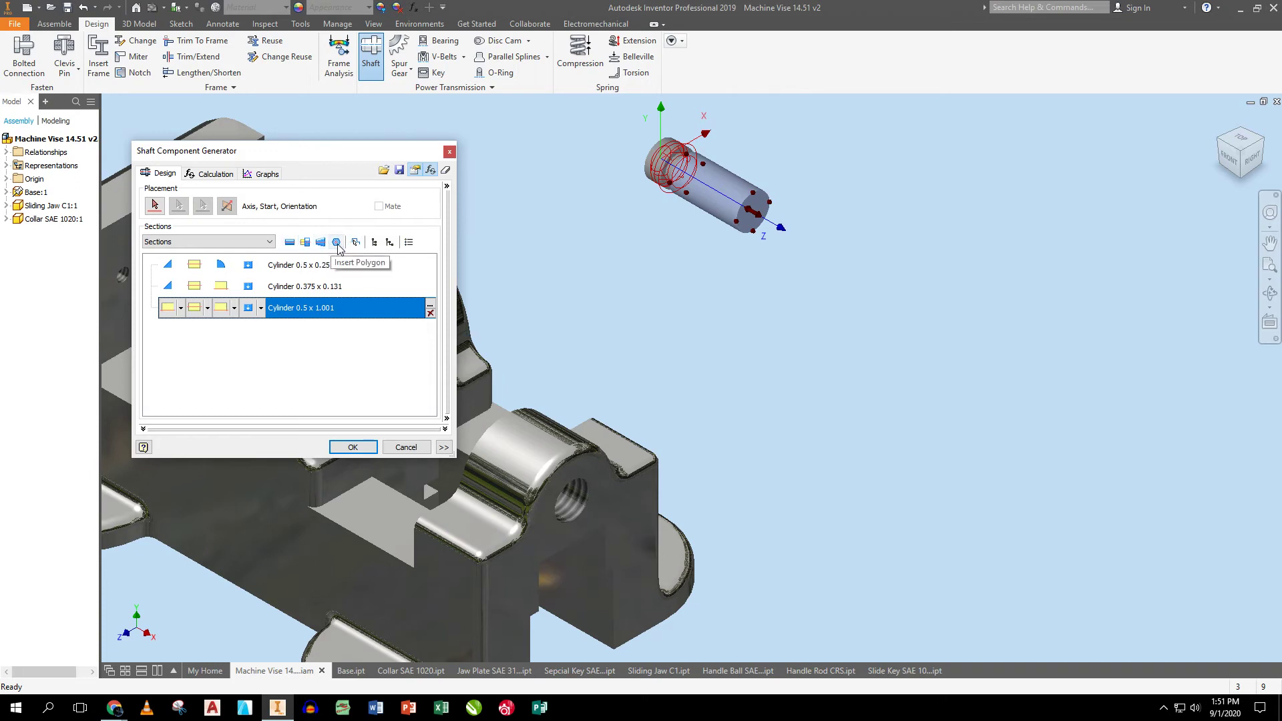
click(290, 241)
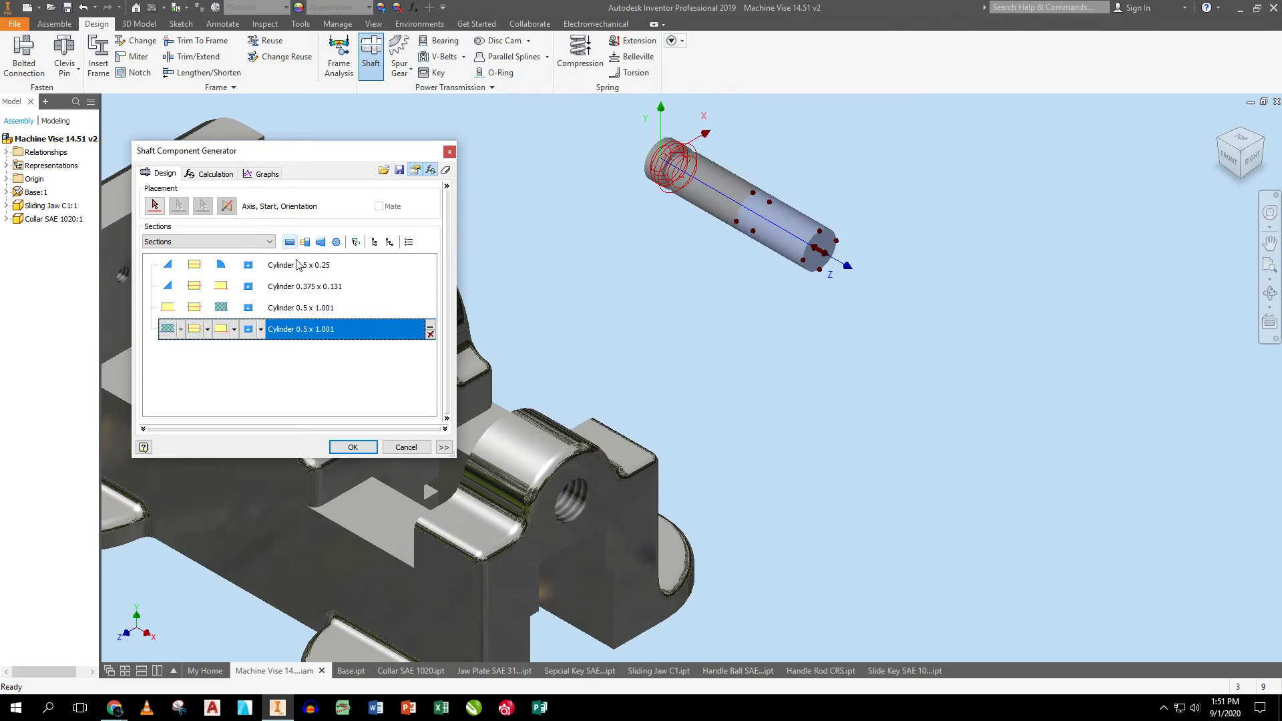
double_click(315, 334)
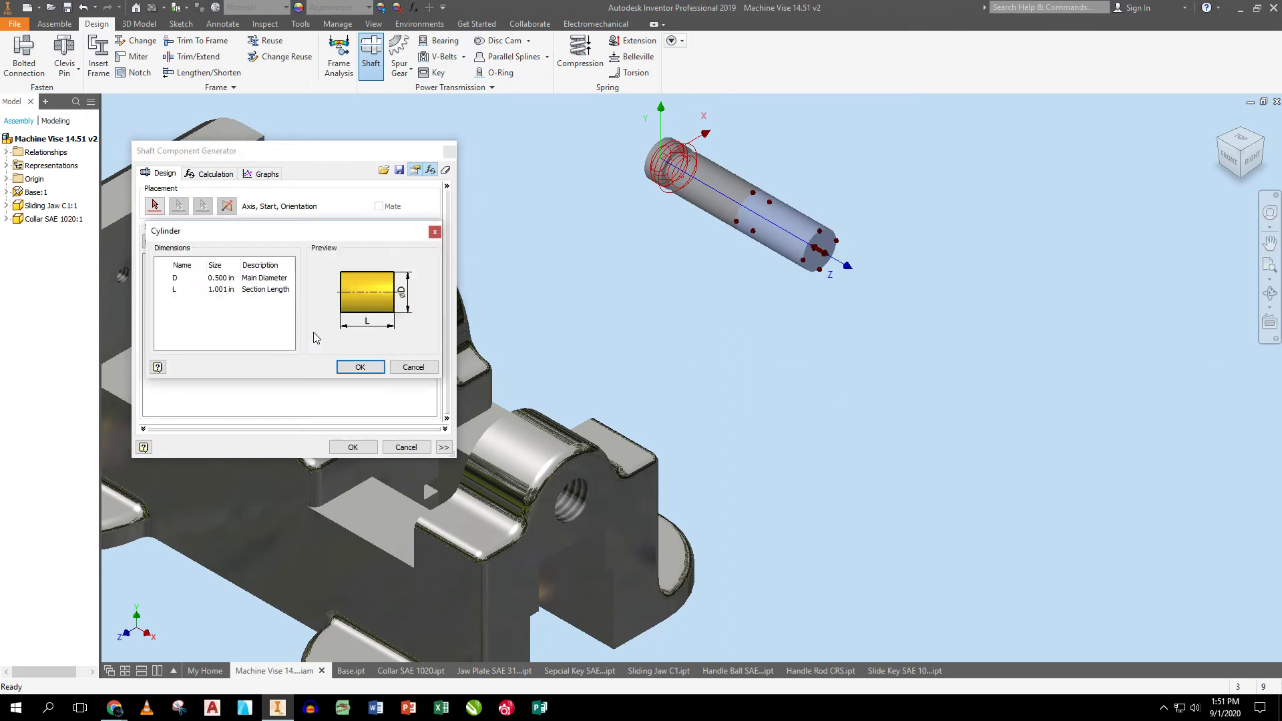
click(225, 277)
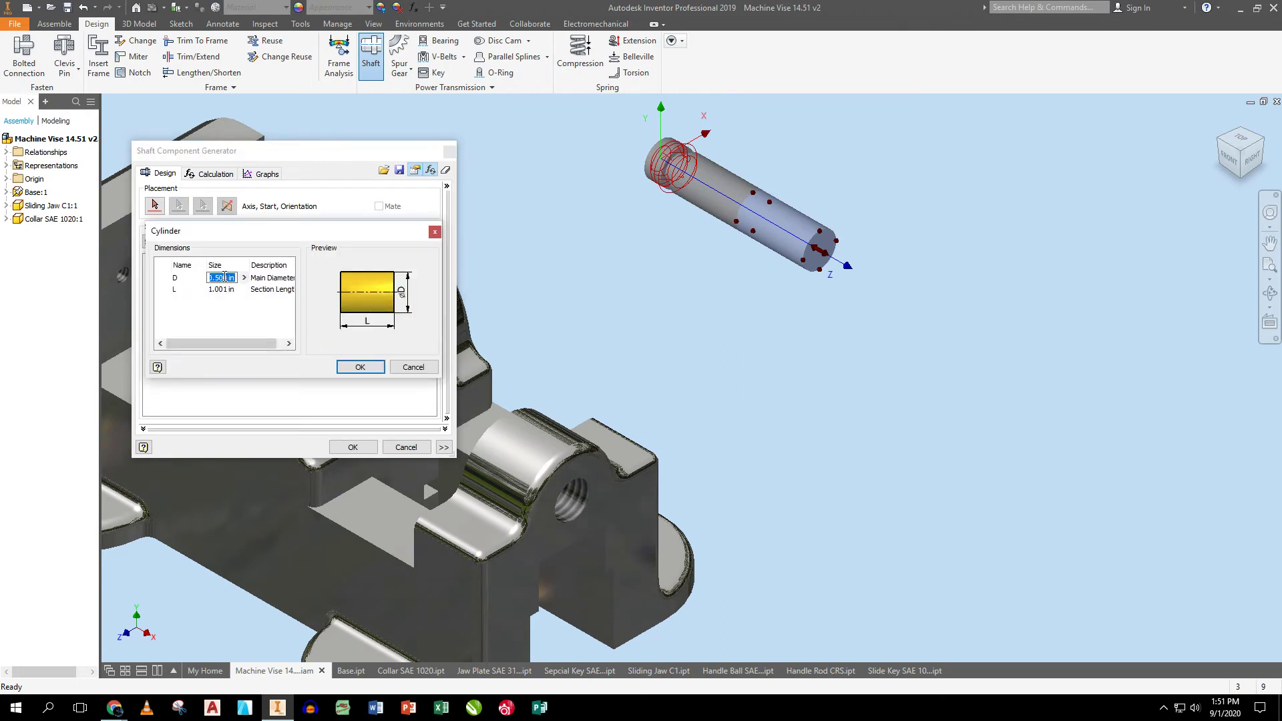
text(.625)
click(220, 289)
text(3.937)
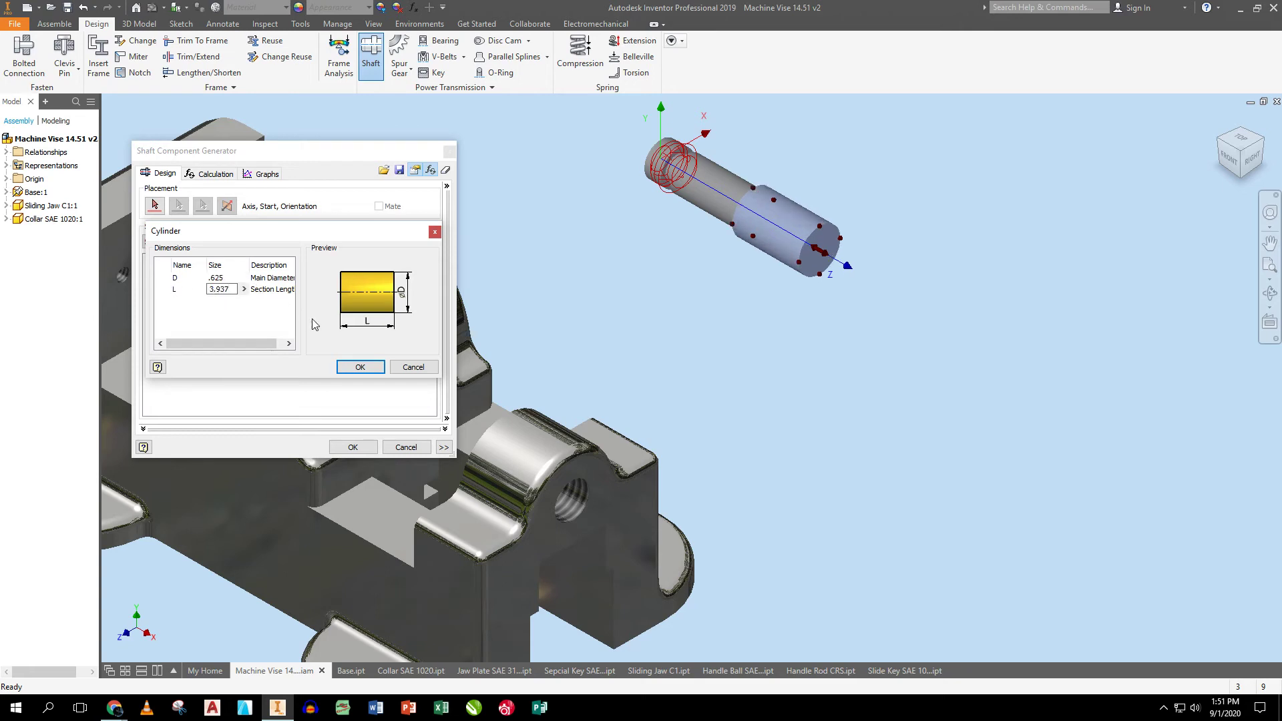
click(348, 369)
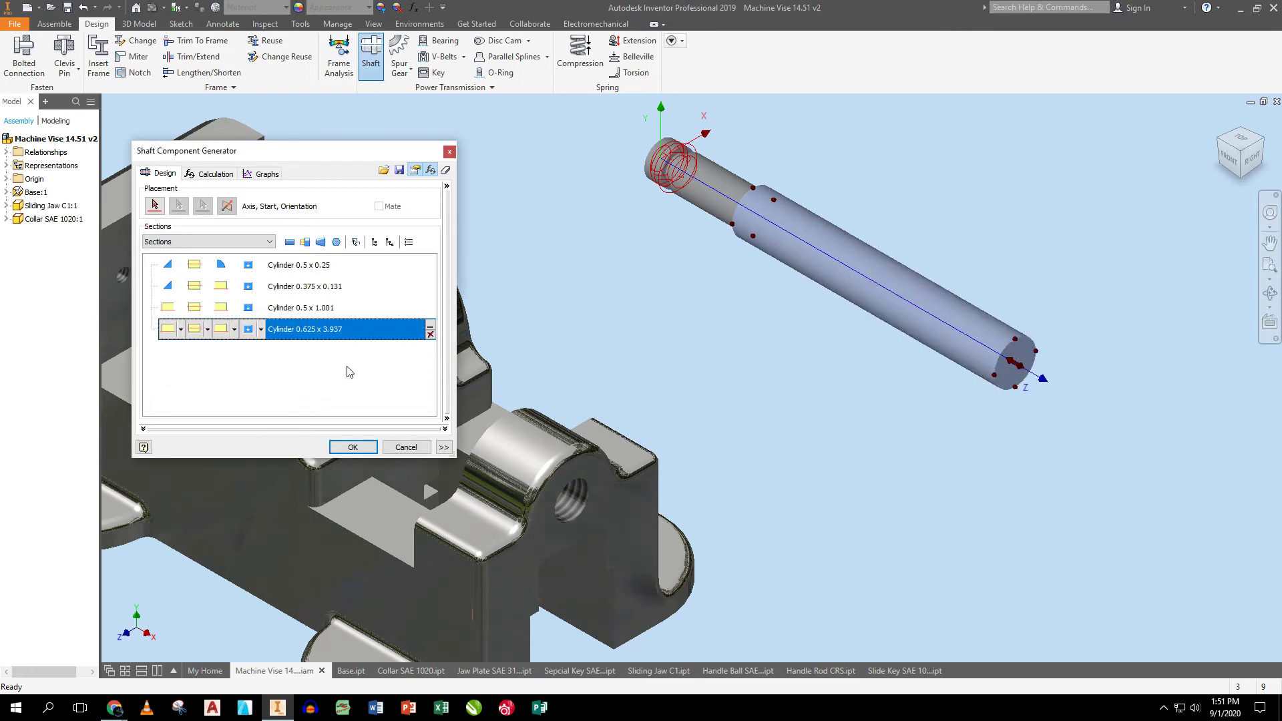
click(345, 443)
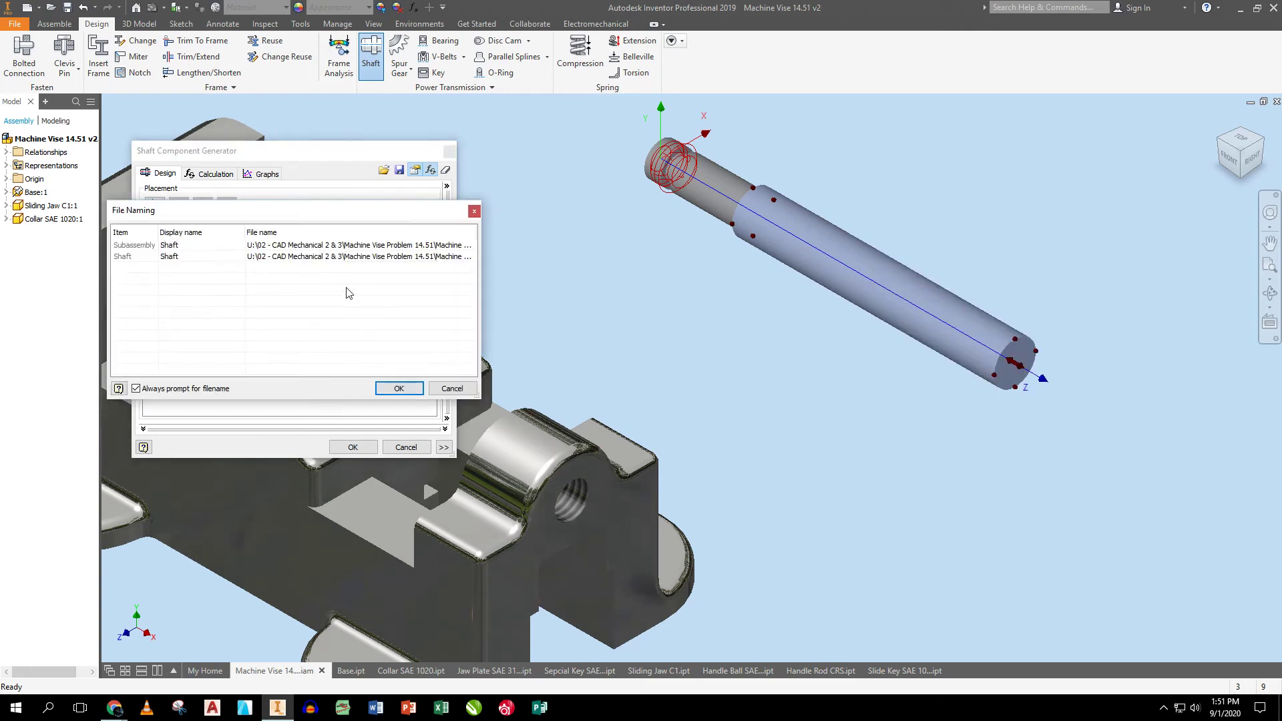
click(397, 389)
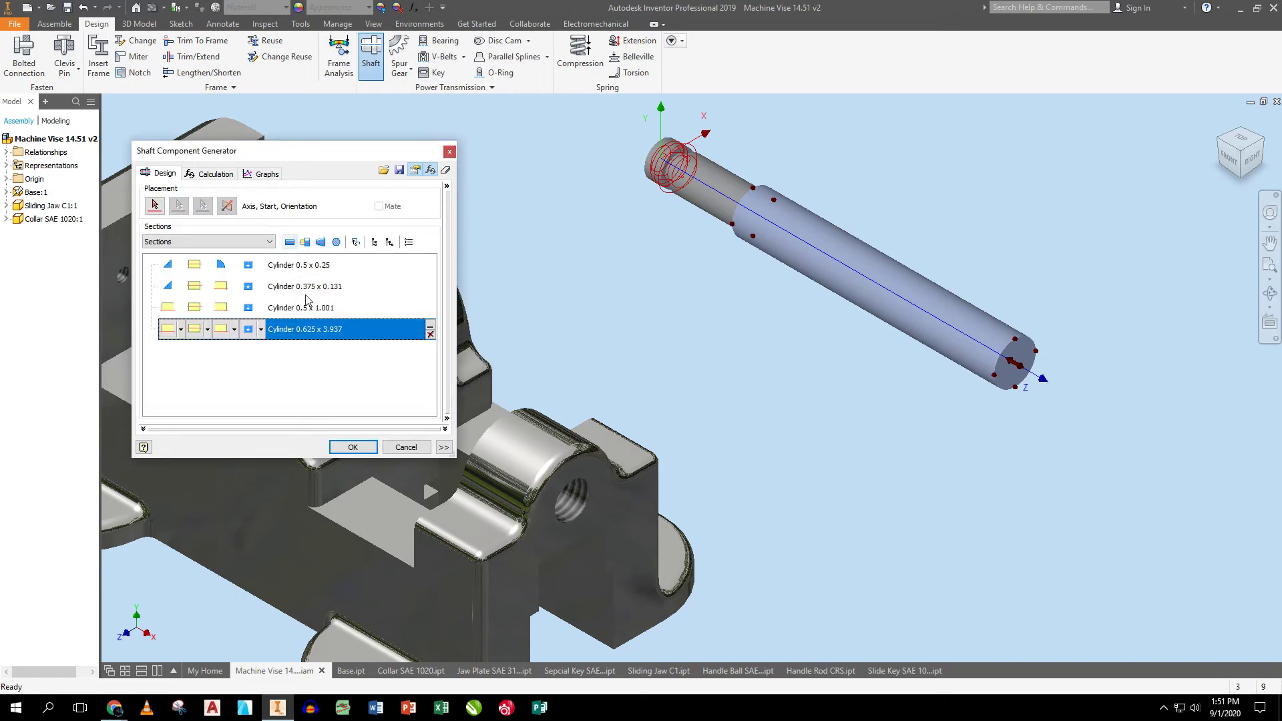
- Add a fifth cylinder section to the shaft with a main diameter of 0.5 in and a length of 0.25 in
click(288, 243)
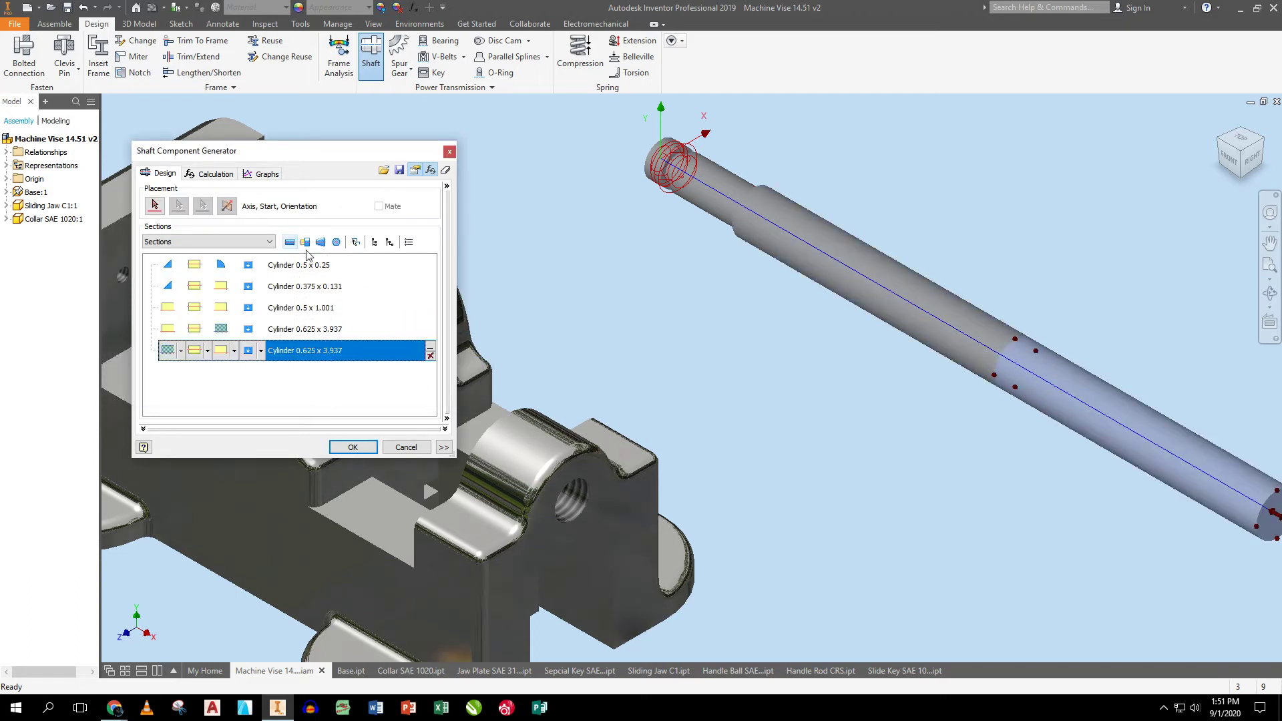
double_click(303, 350)
click(220, 277)
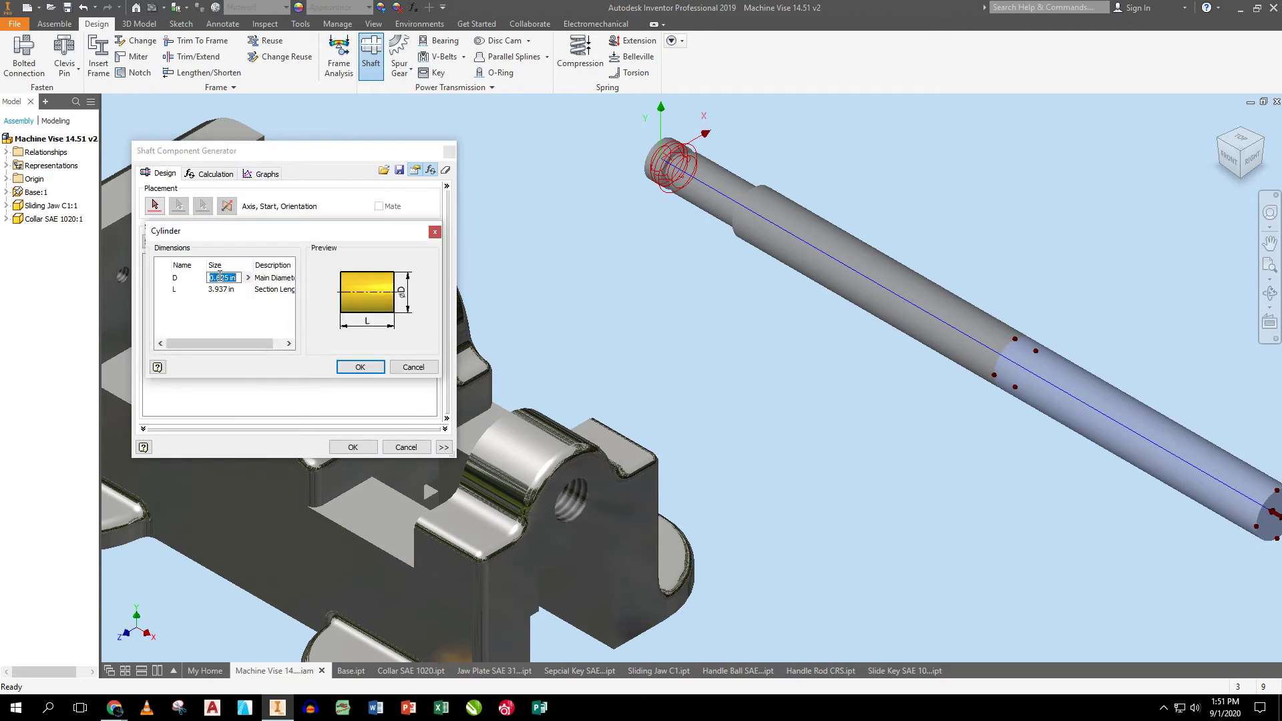
text(.5)
click(227, 288)
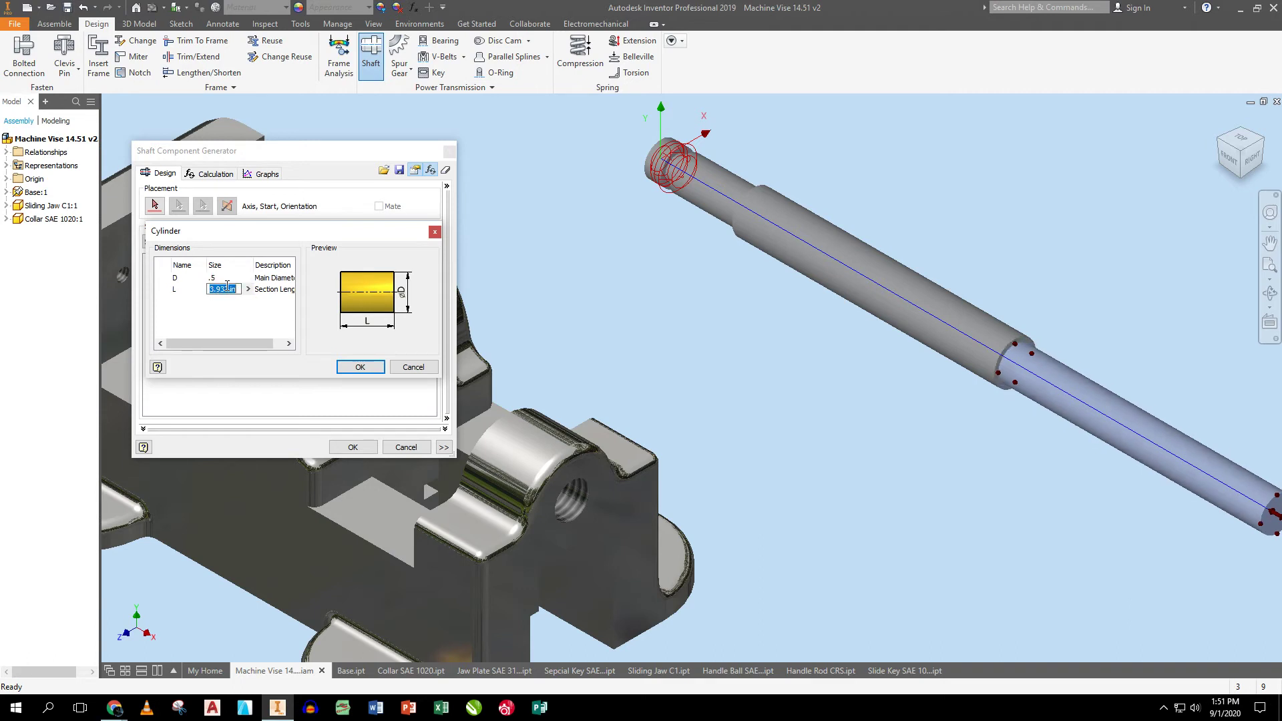
text(.25)
key(Return)
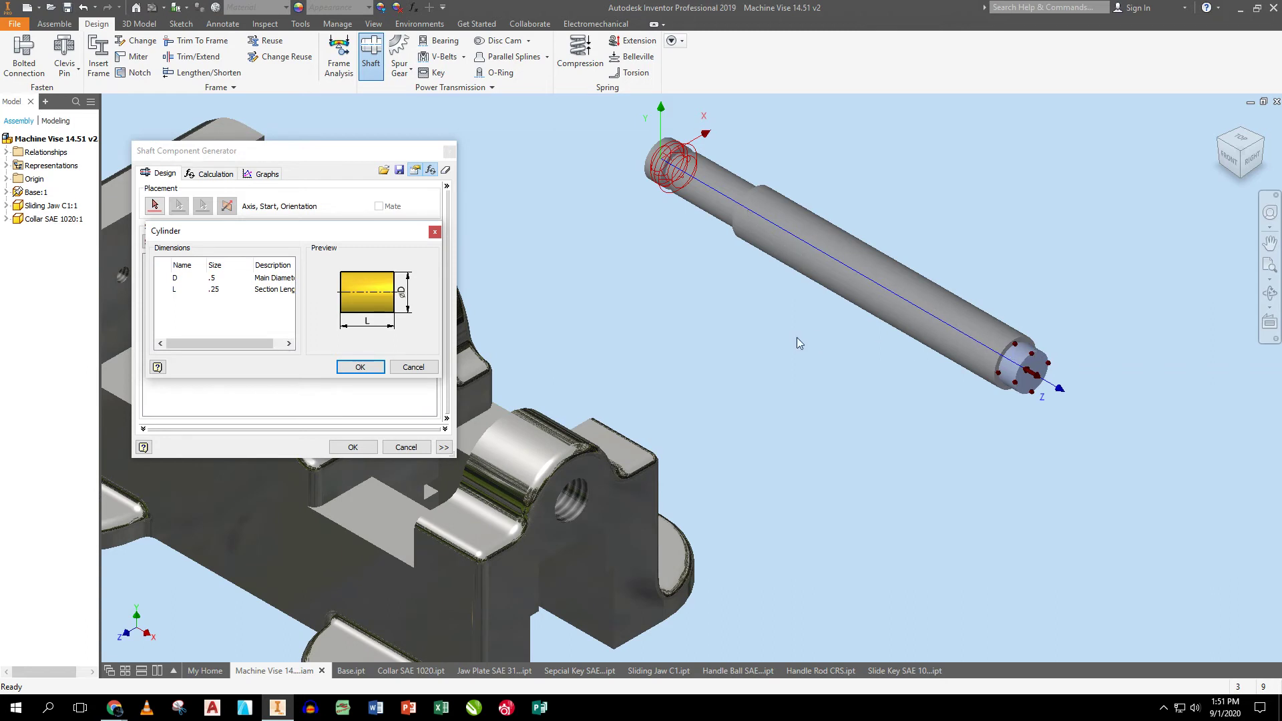
click(360, 366)
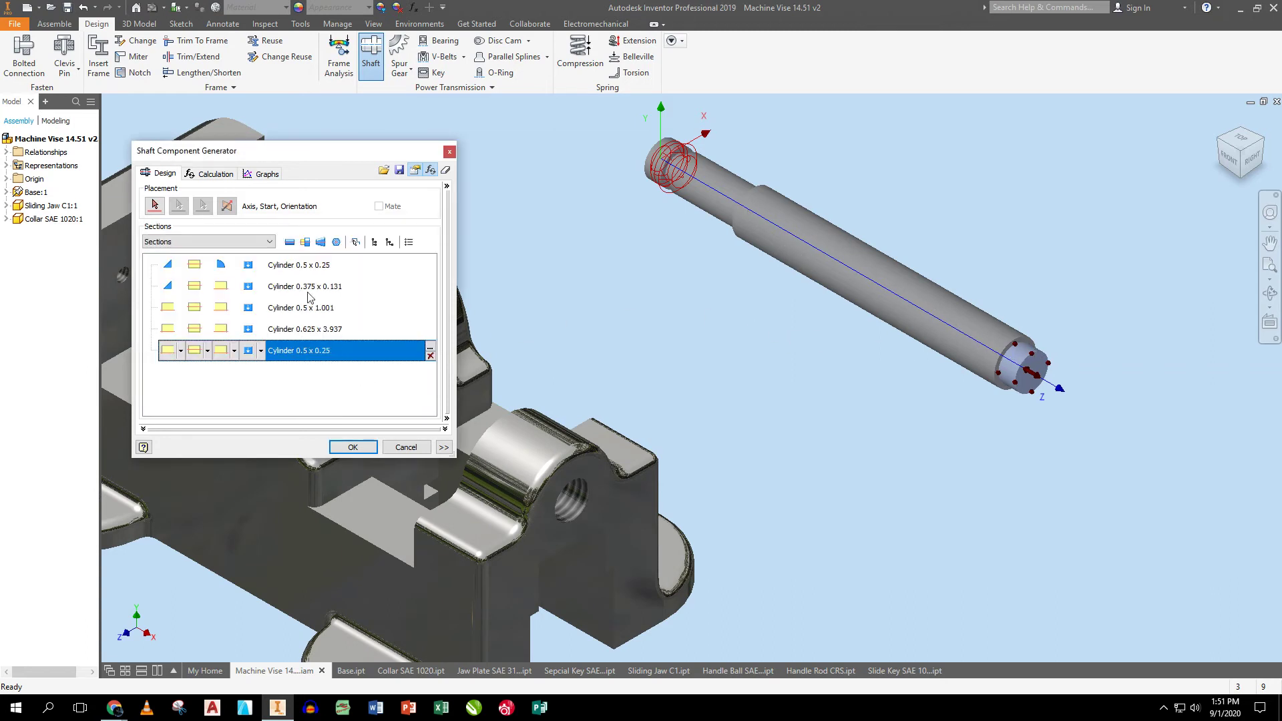
- Add a sixth cylinder section to the shaft with a main diameter of 0.75 in and a length of 0.812 in
click(289, 242)
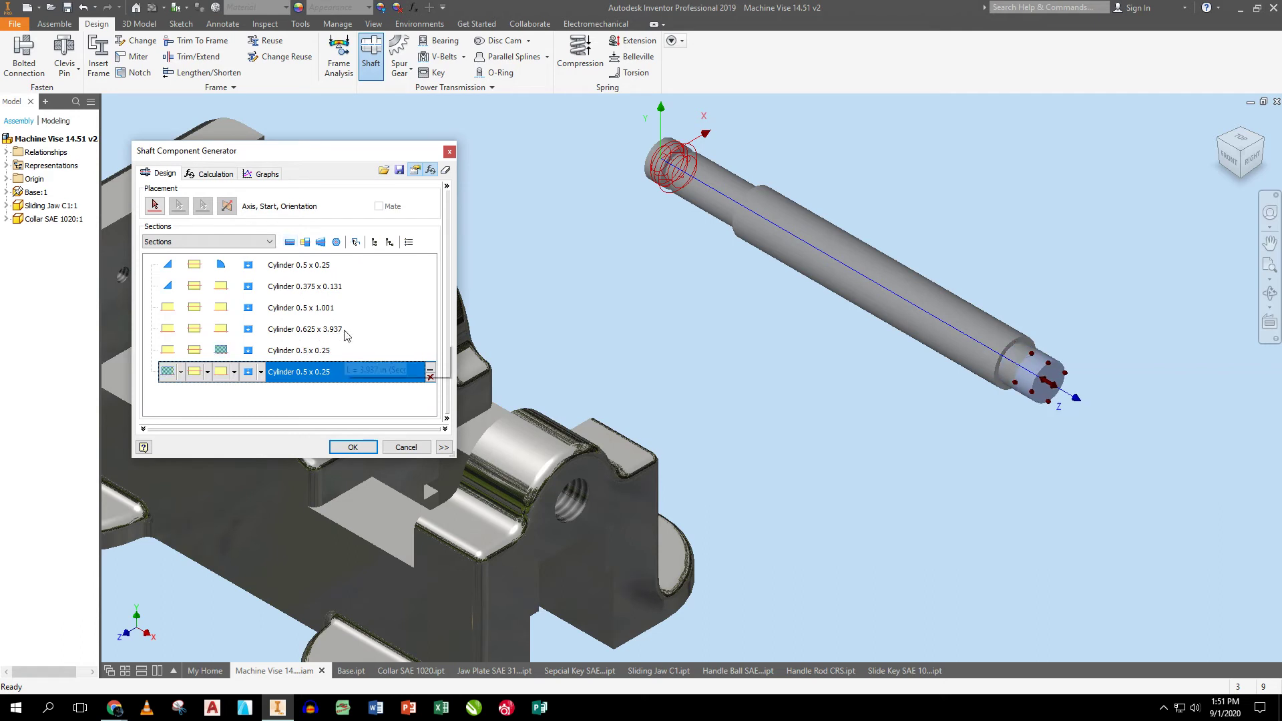
double_click(300, 372)
click(213, 278)
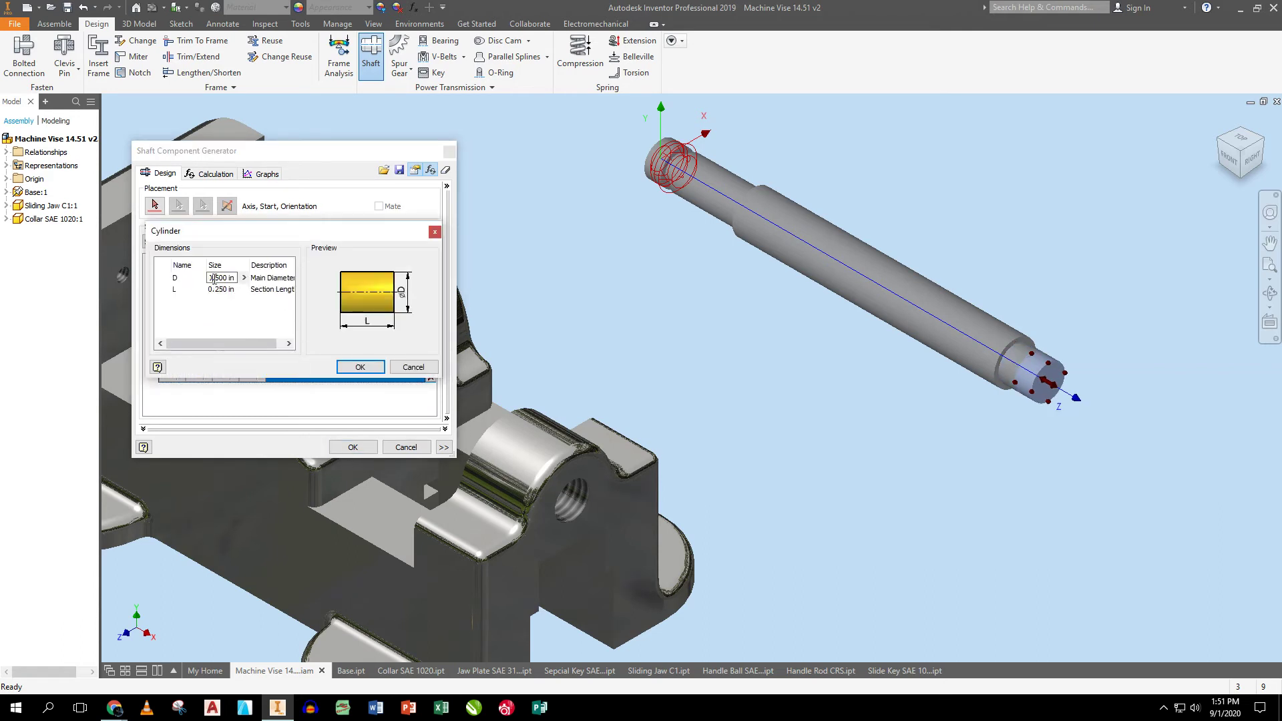
text(1)
click(216, 290)
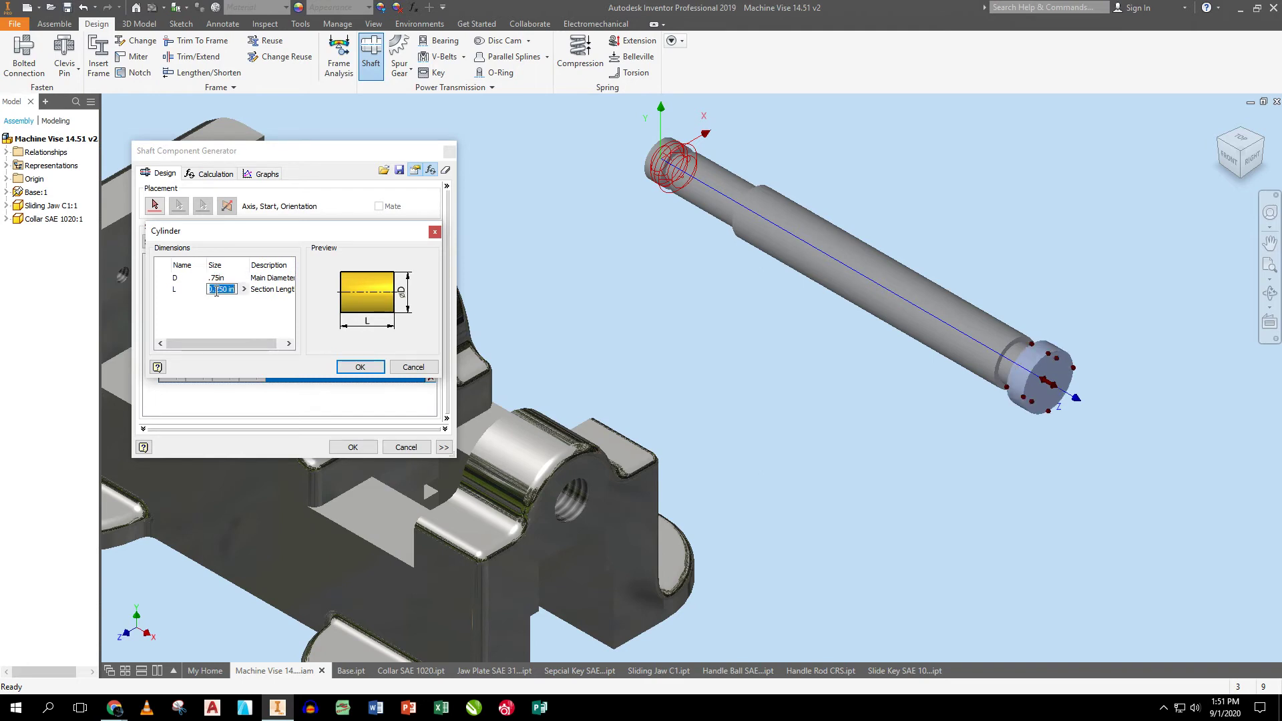
text(.812)
click(356, 367)
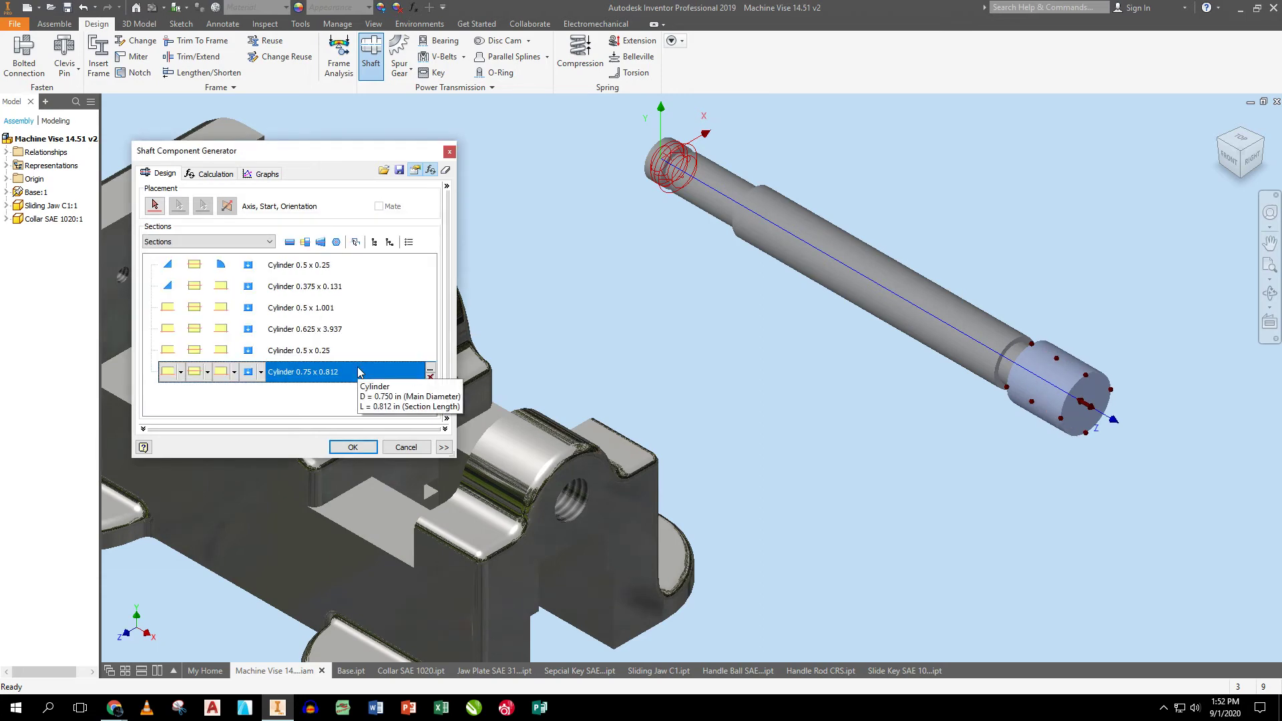
- Remove the chamfer and fillet edge features from the shaft's first two cylinder sections by setting them to No feature
click(220, 265)
click(234, 265)
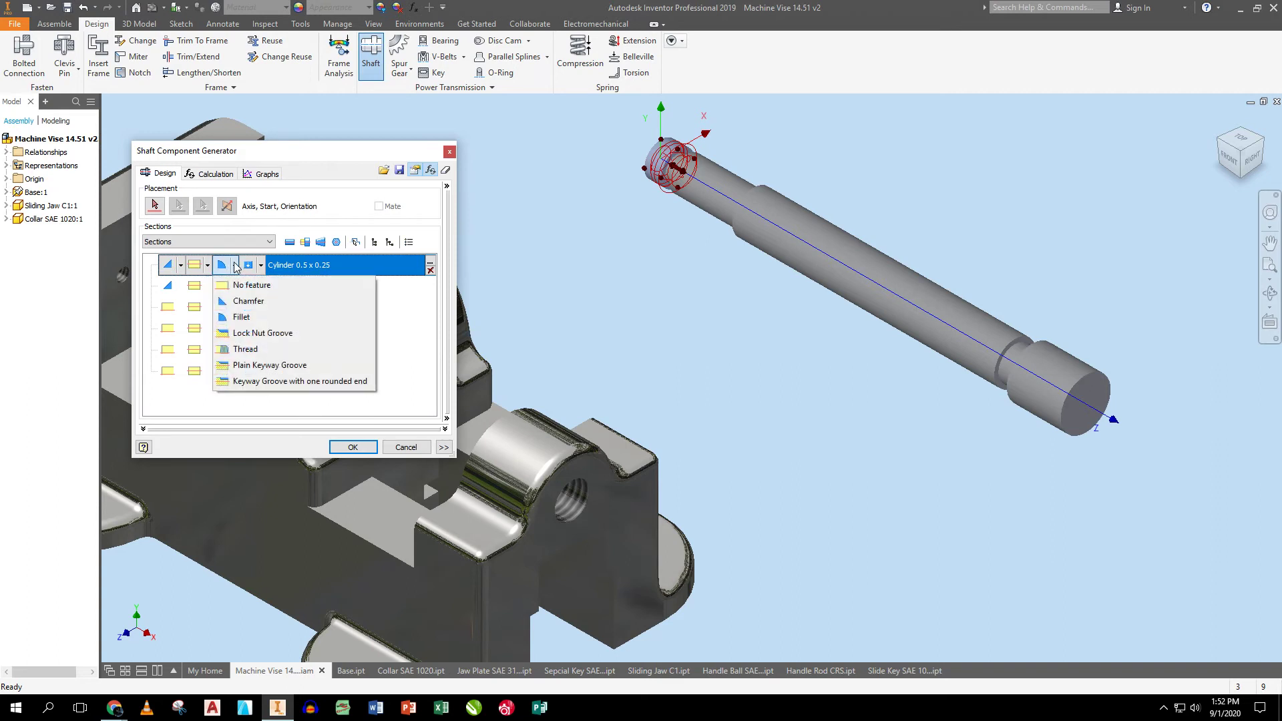
click(231, 285)
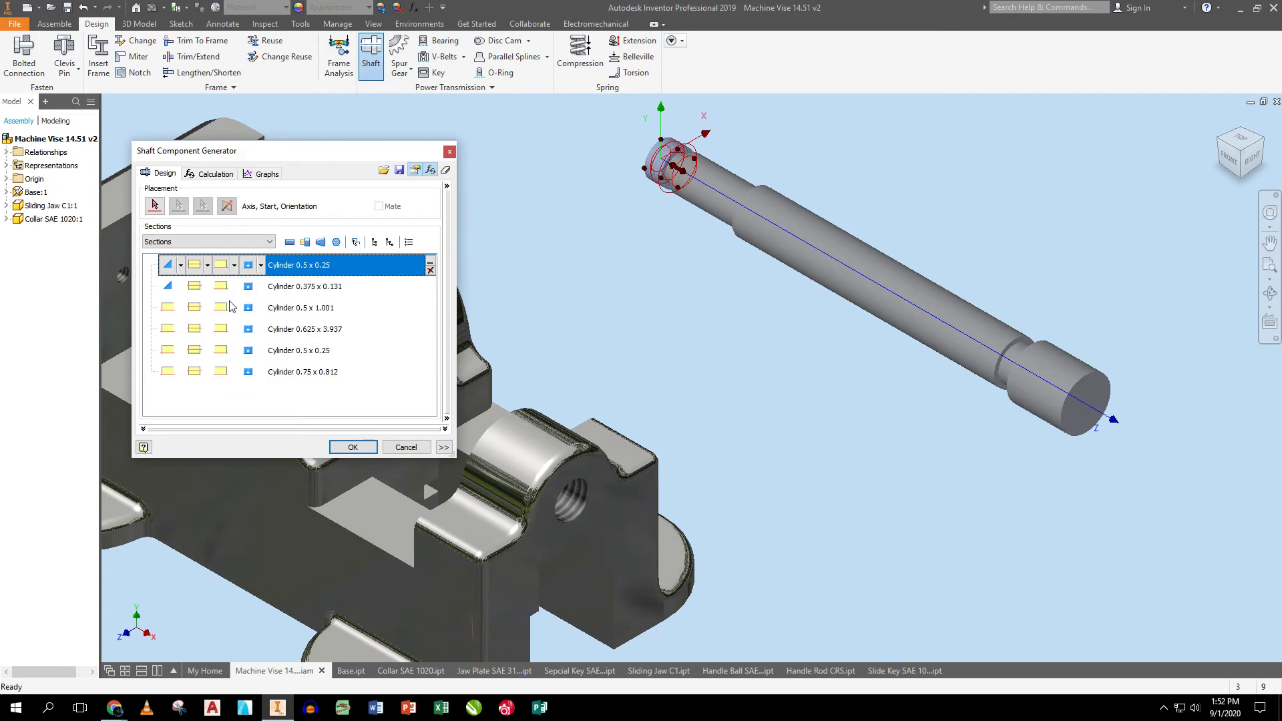
click(180, 265)
click(180, 287)
double_click(180, 291)
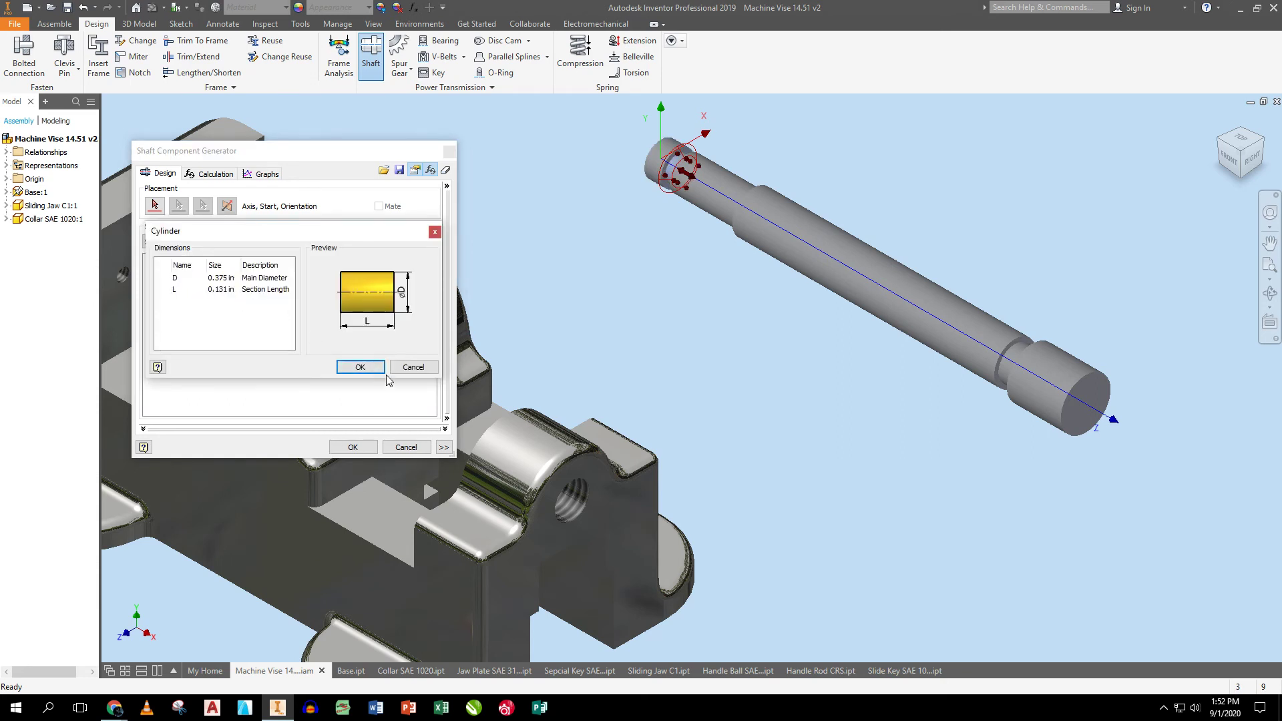
click(360, 366)
click(181, 286)
click(198, 305)
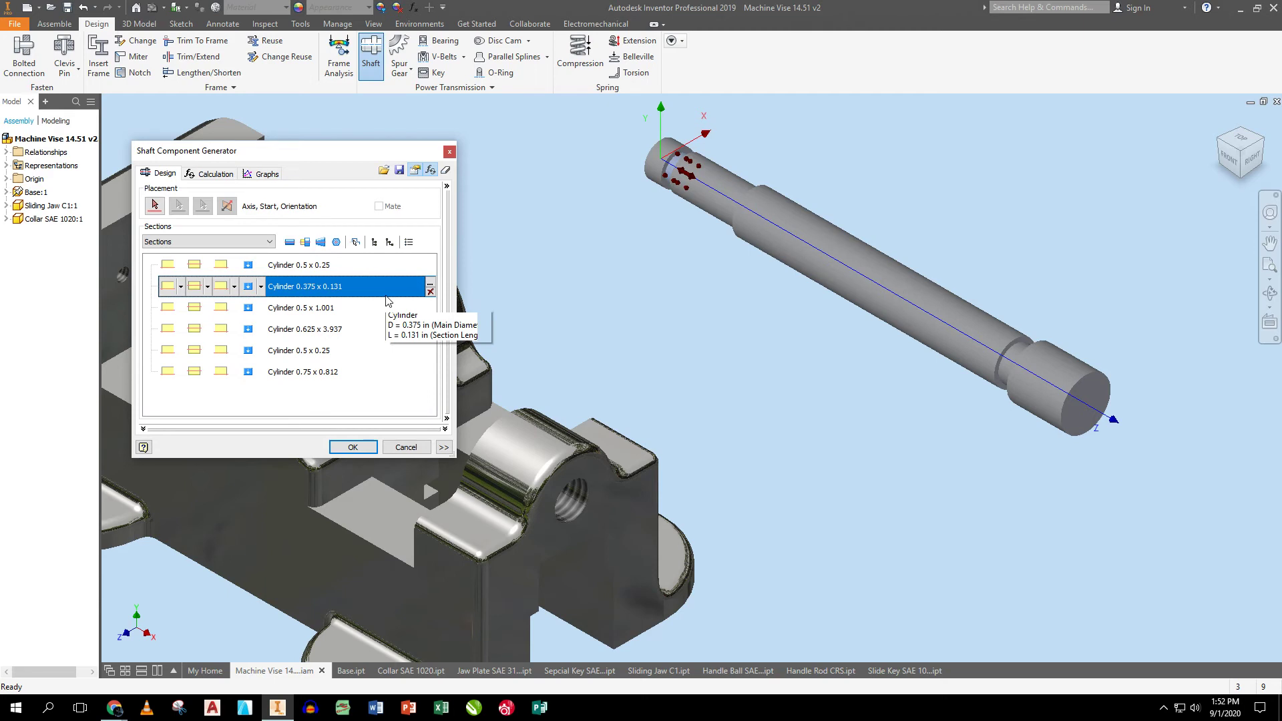
- Add a right-hand 5/8-11 UNC thread, class 2A, to the first edge of the 0.625 in diameter shaft section
click(311, 329)
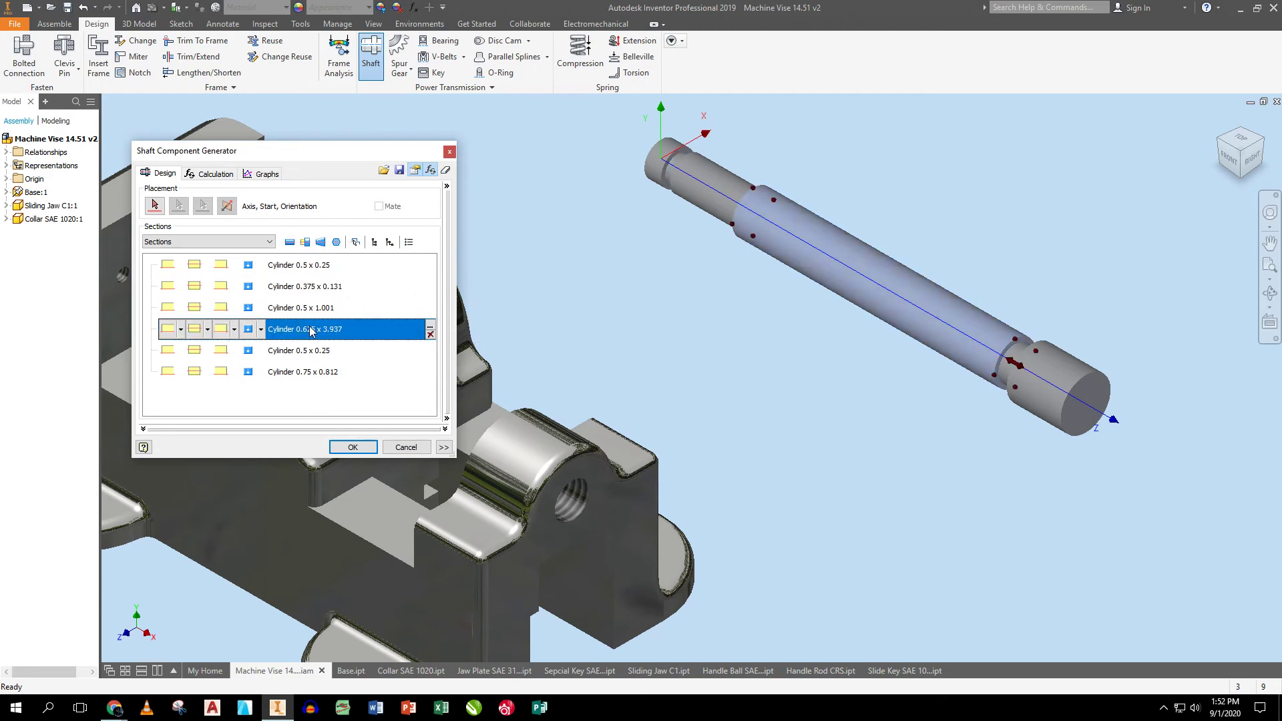
click(180, 329)
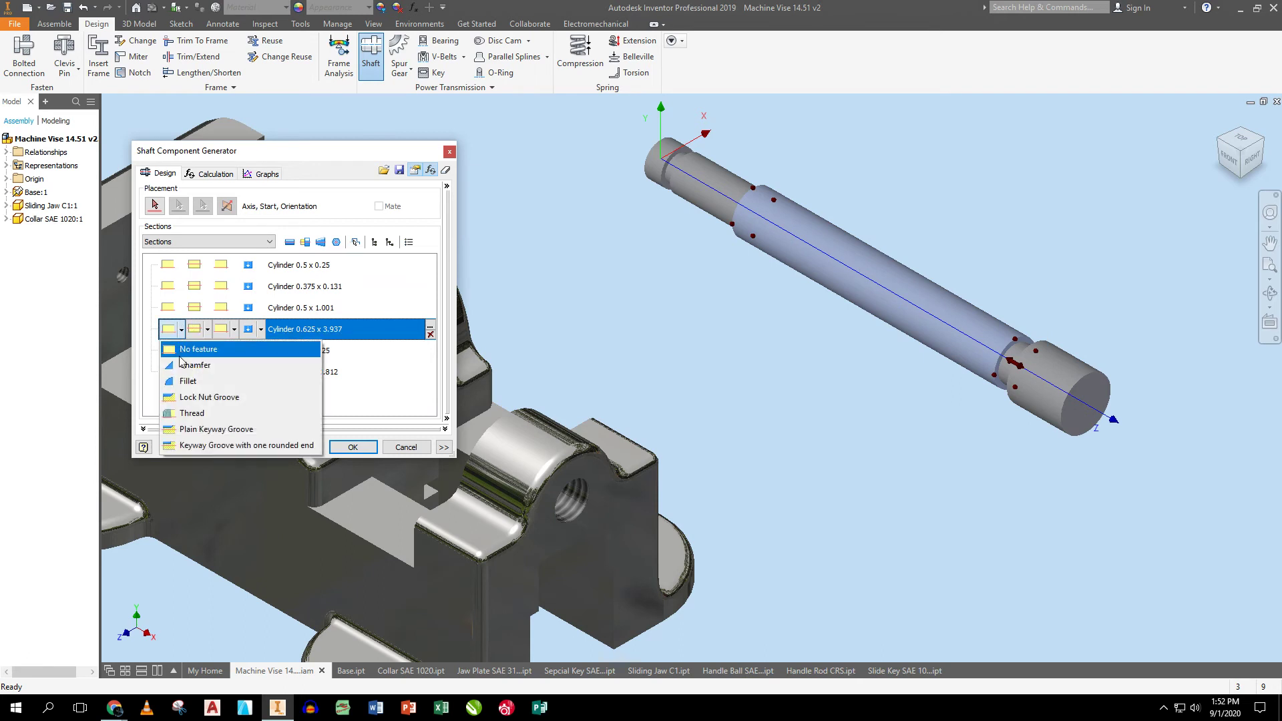
click(184, 411)
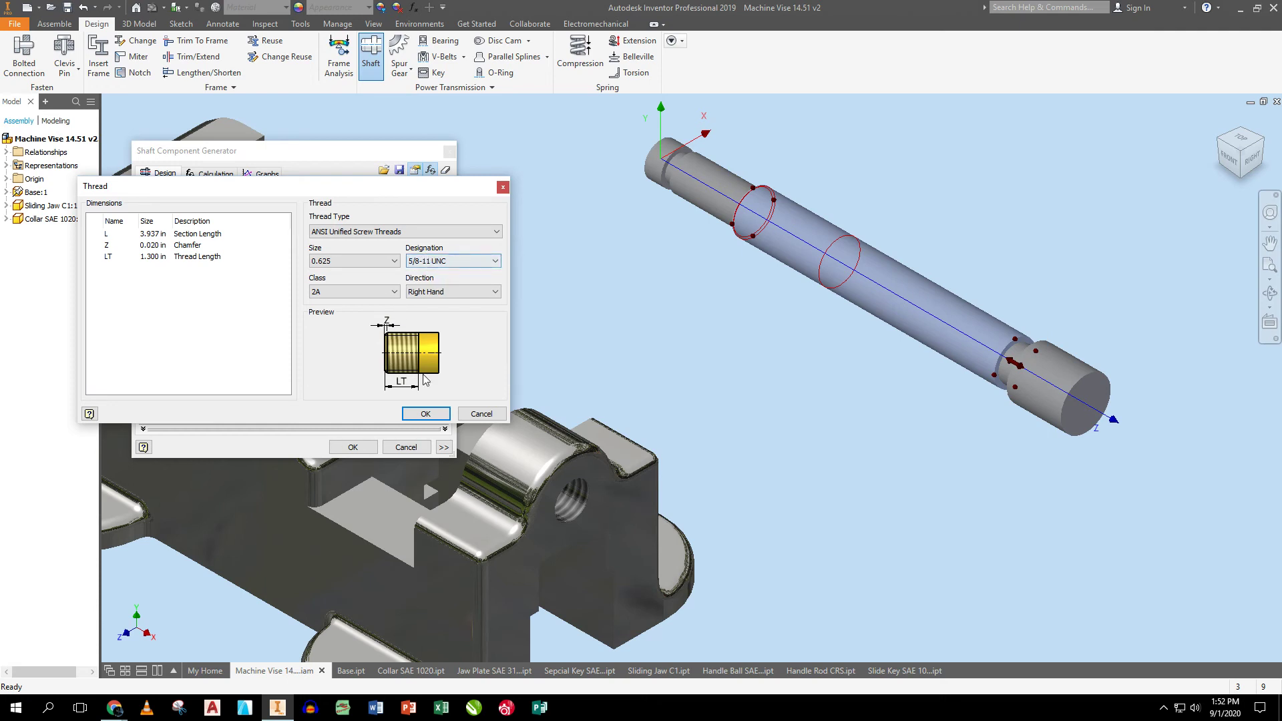
click(428, 414)
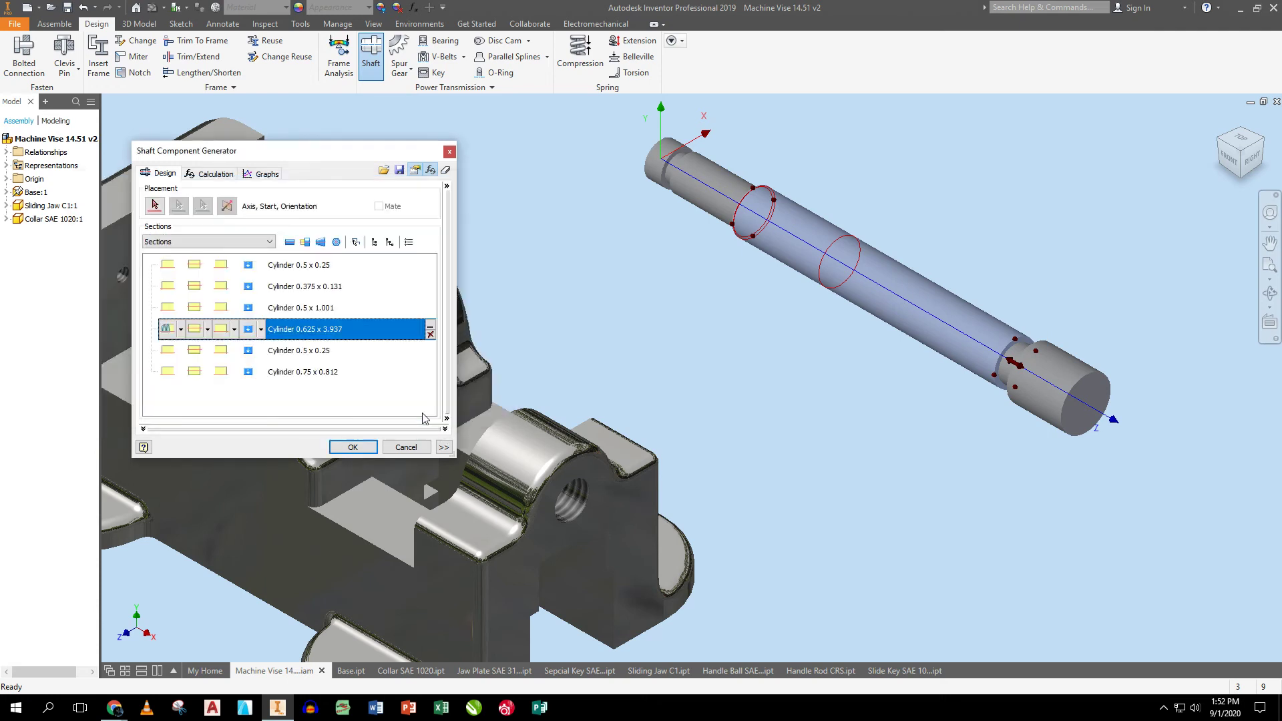
- Set the thread length on the 0.625 in diameter section to 3.937 in
click(169, 331)
click(153, 257)
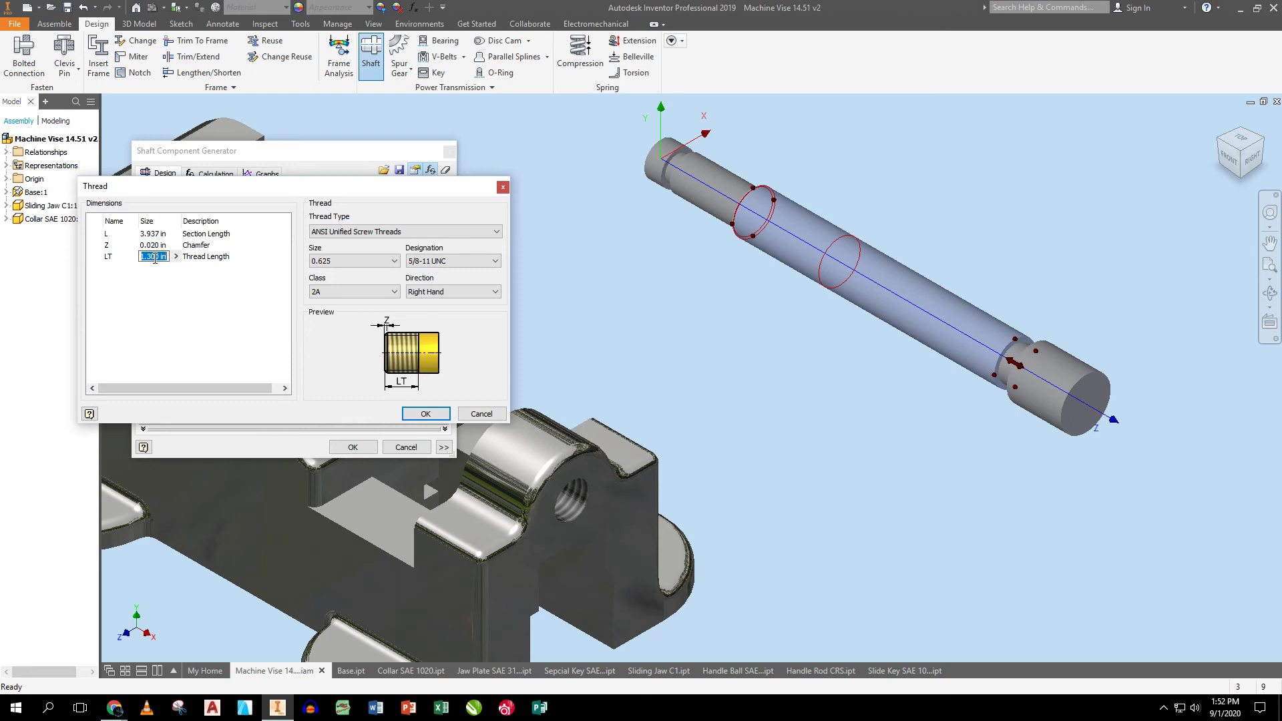
text(3.937)
click(426, 414)
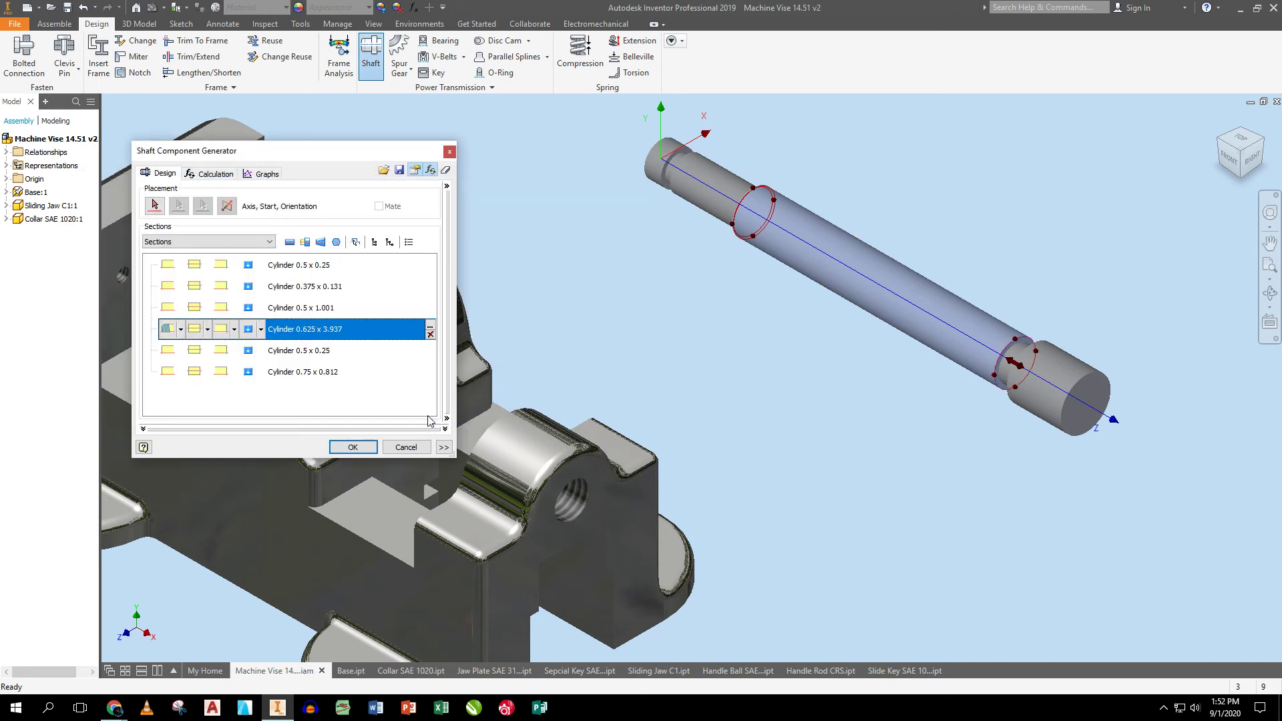
- Add a 0.3438 in diameter through hole to the shaft's 0.75 x 0.812 in section and place the finished shaft beside the vise
click(224, 374)
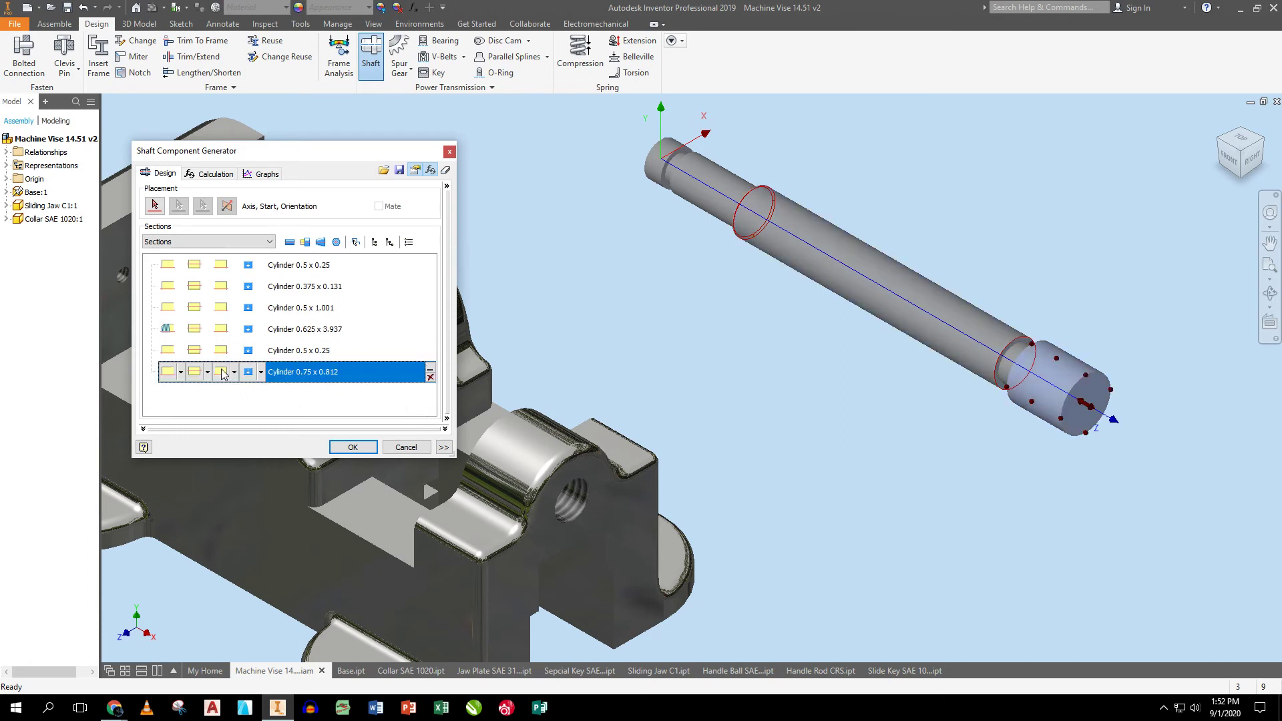
click(260, 372)
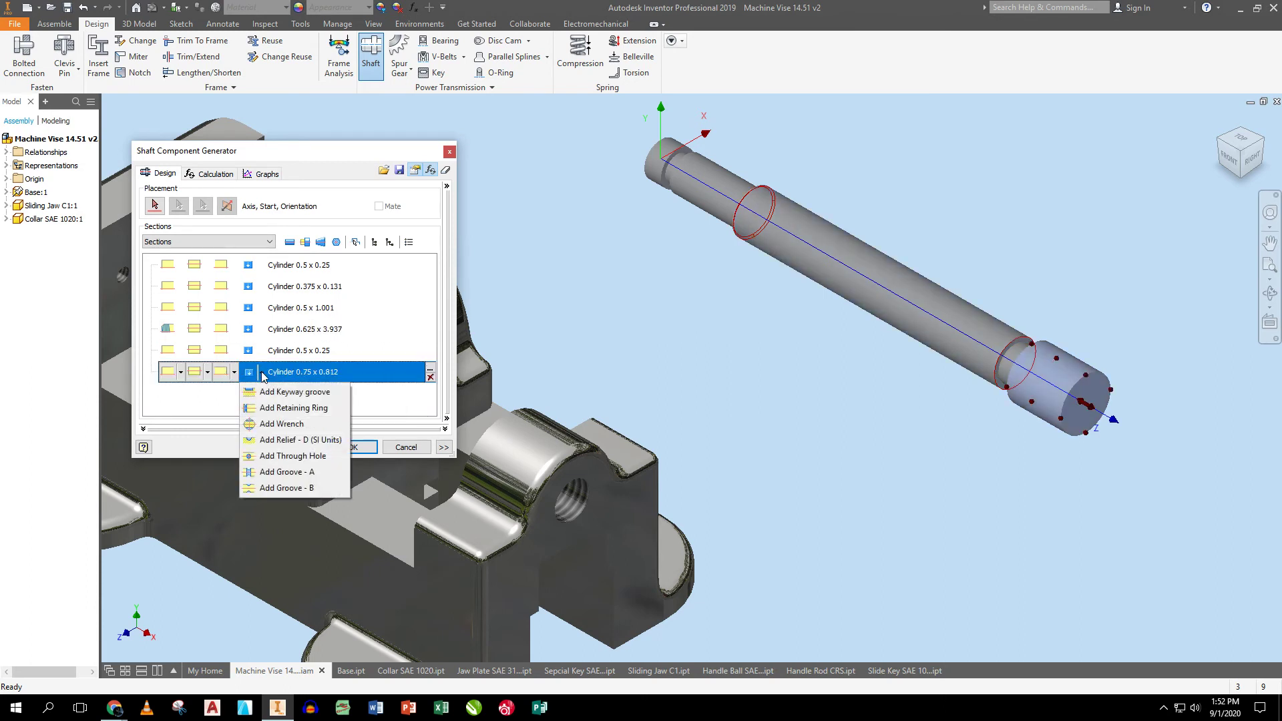
click(279, 456)
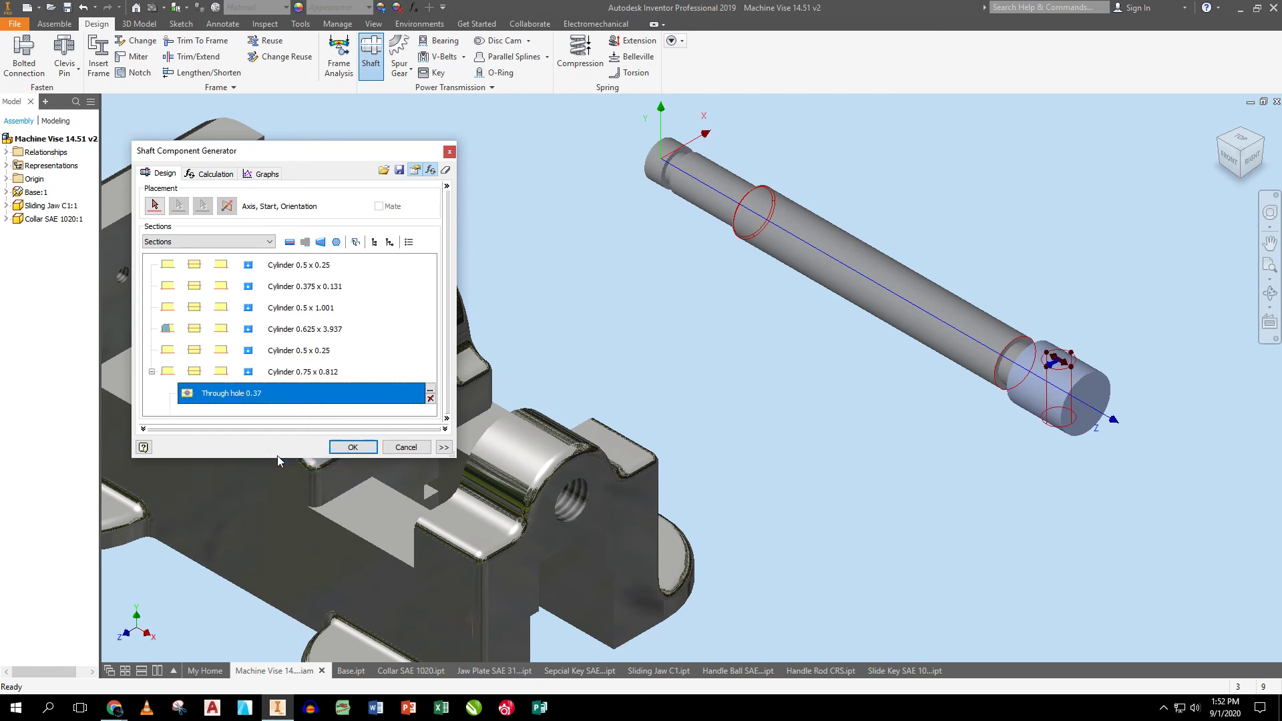
double_click(257, 395)
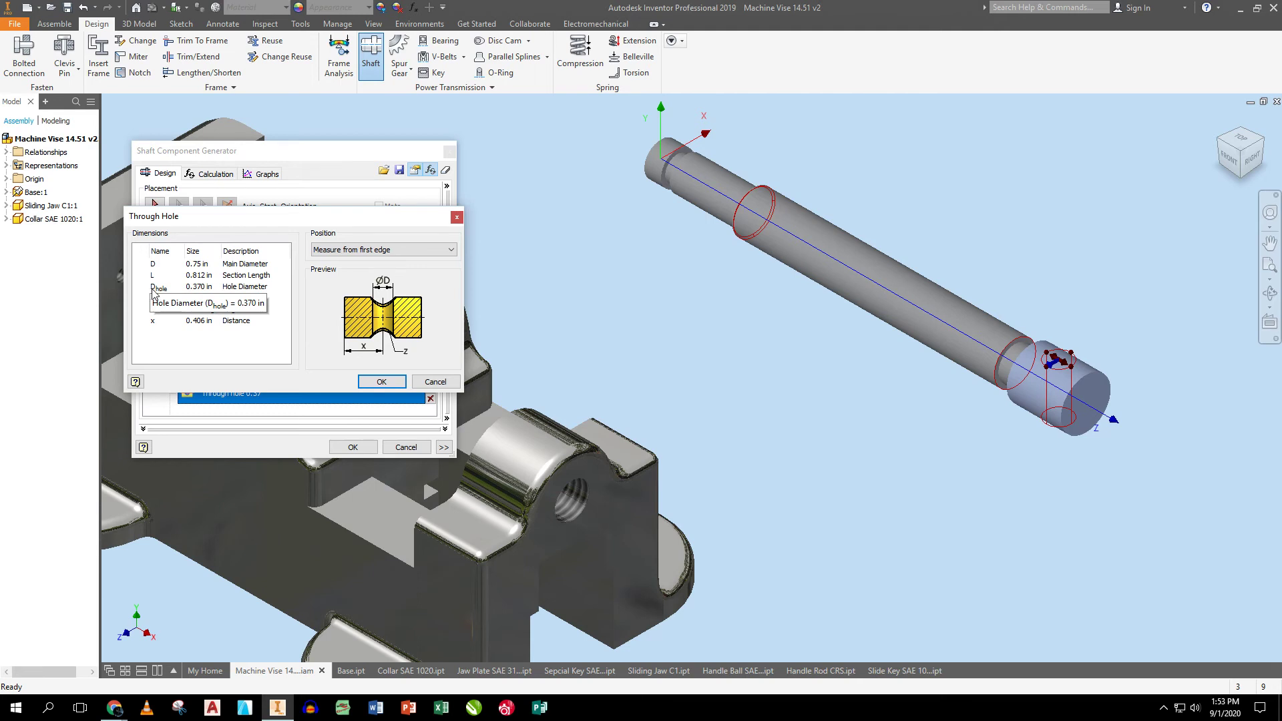
click(197, 287)
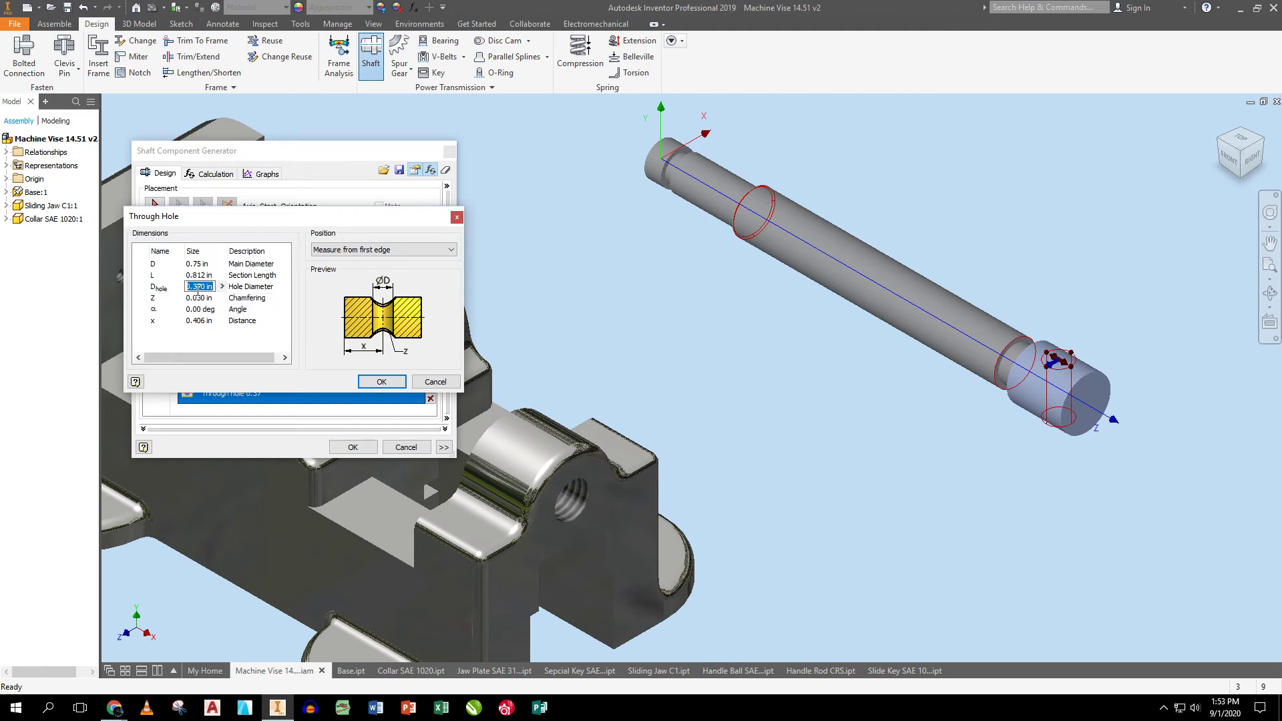
text(.3438)
click(400, 382)
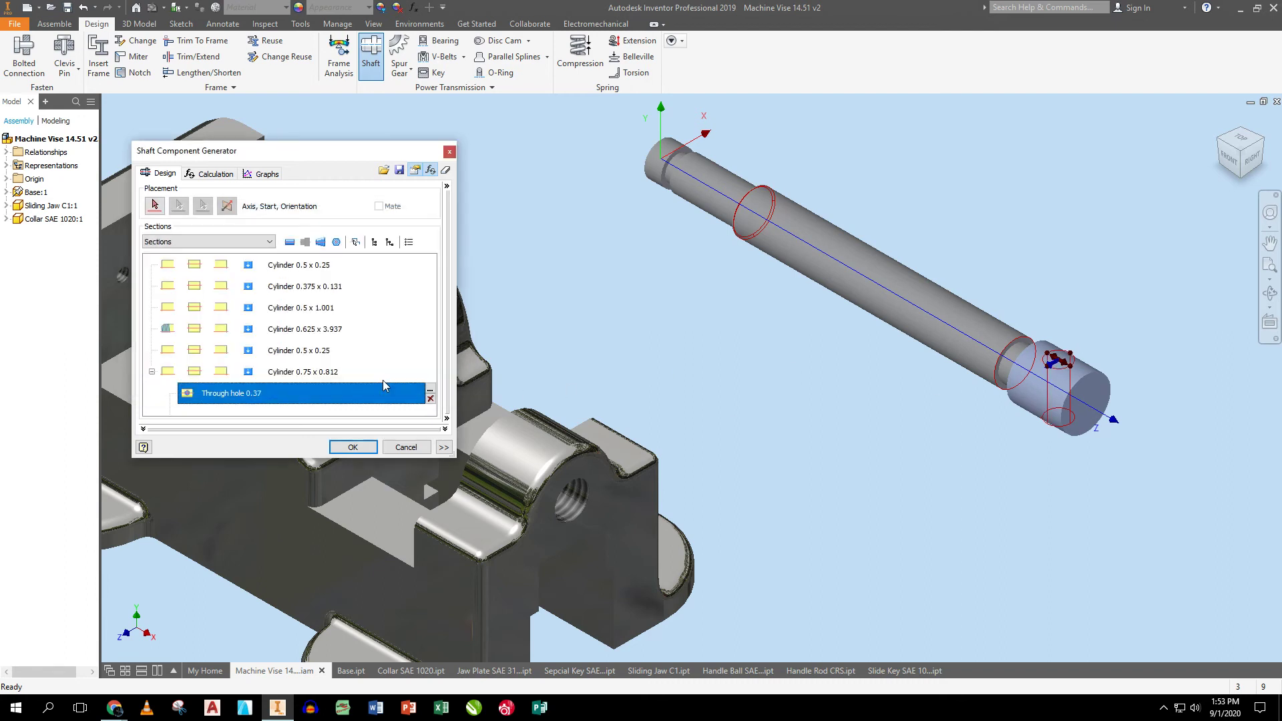
click(353, 451)
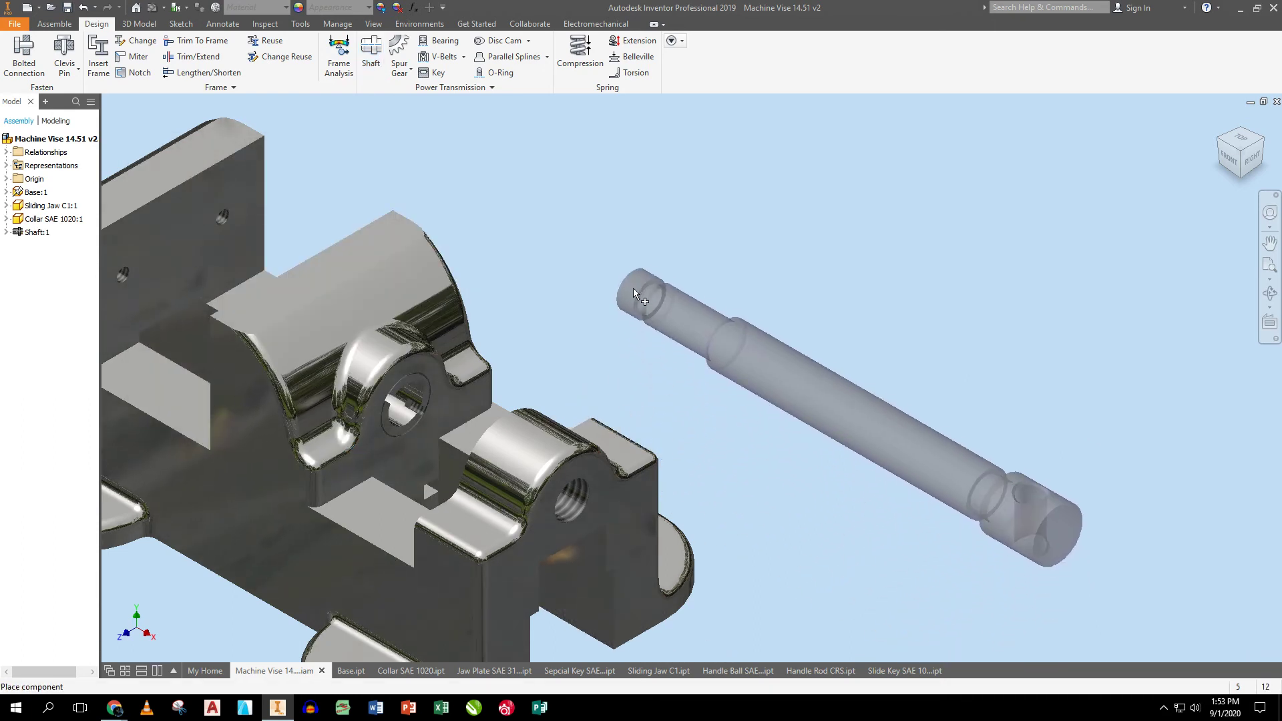
click(628, 230)
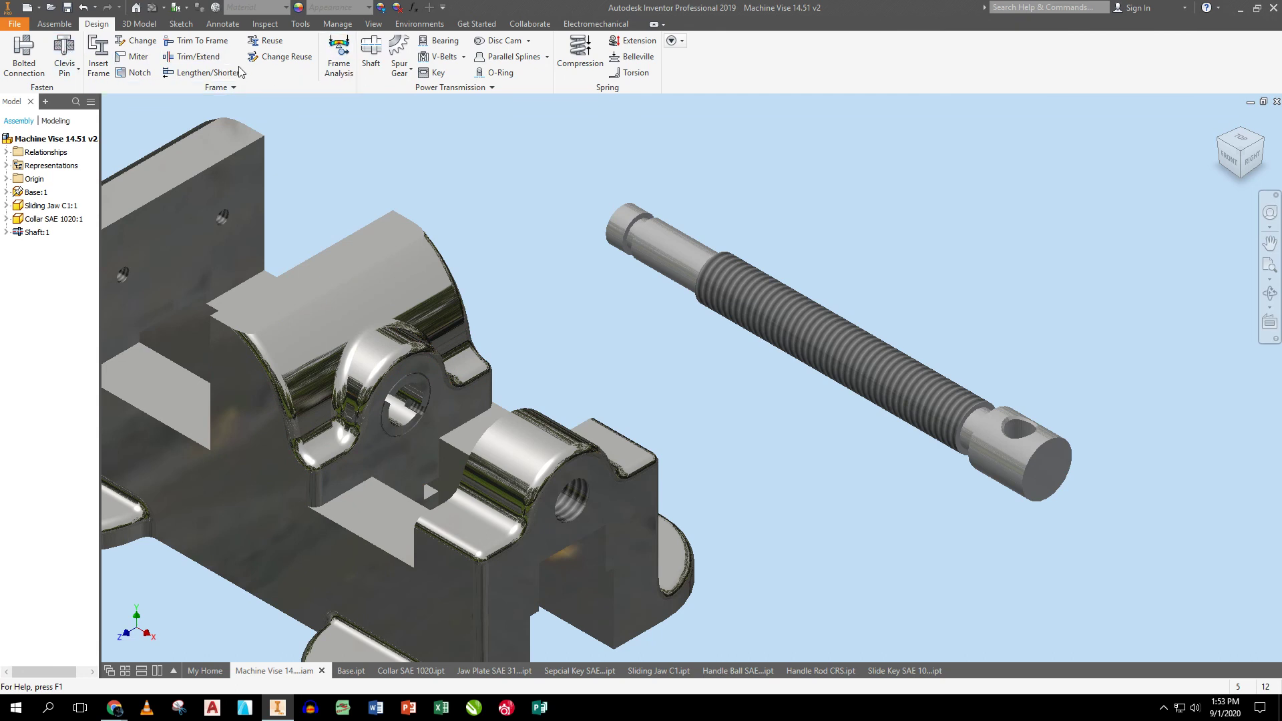
- Apply an Insert constraint between the shaft's circular edge beside the groove and the collar's bore edge, with an offset of -0.812 in
click(55, 24)
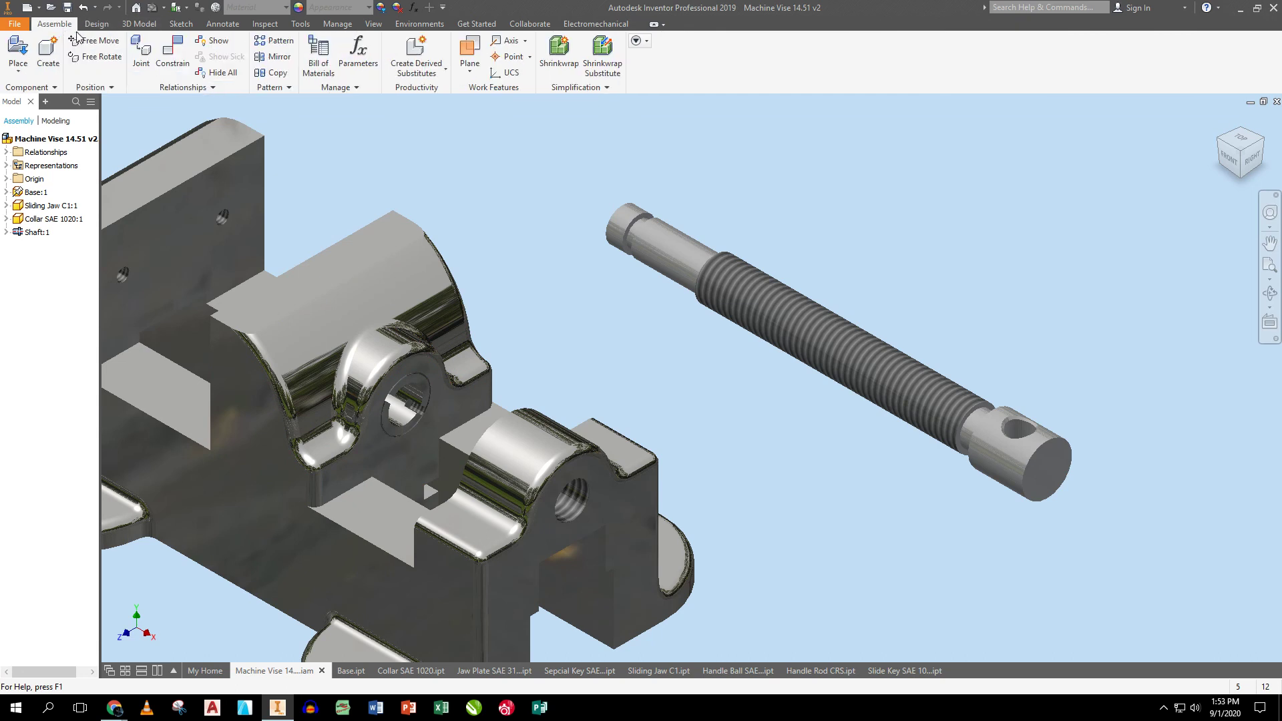
click(172, 54)
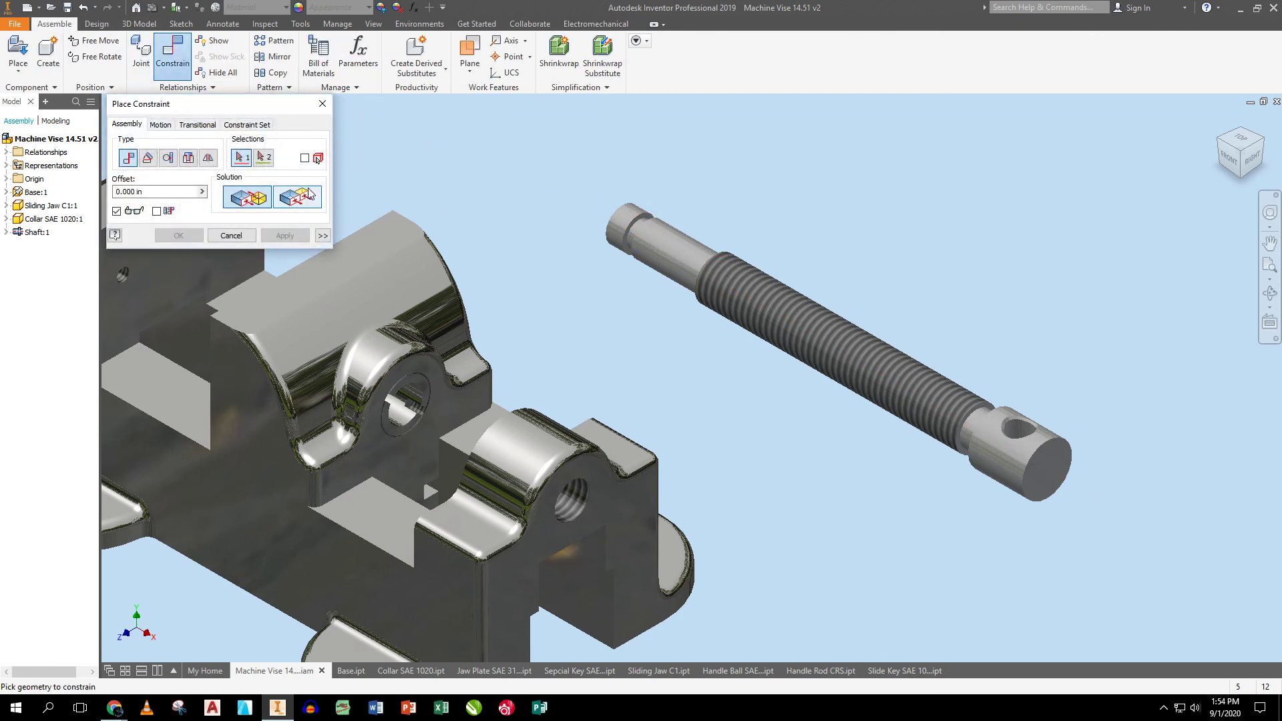
click(188, 158)
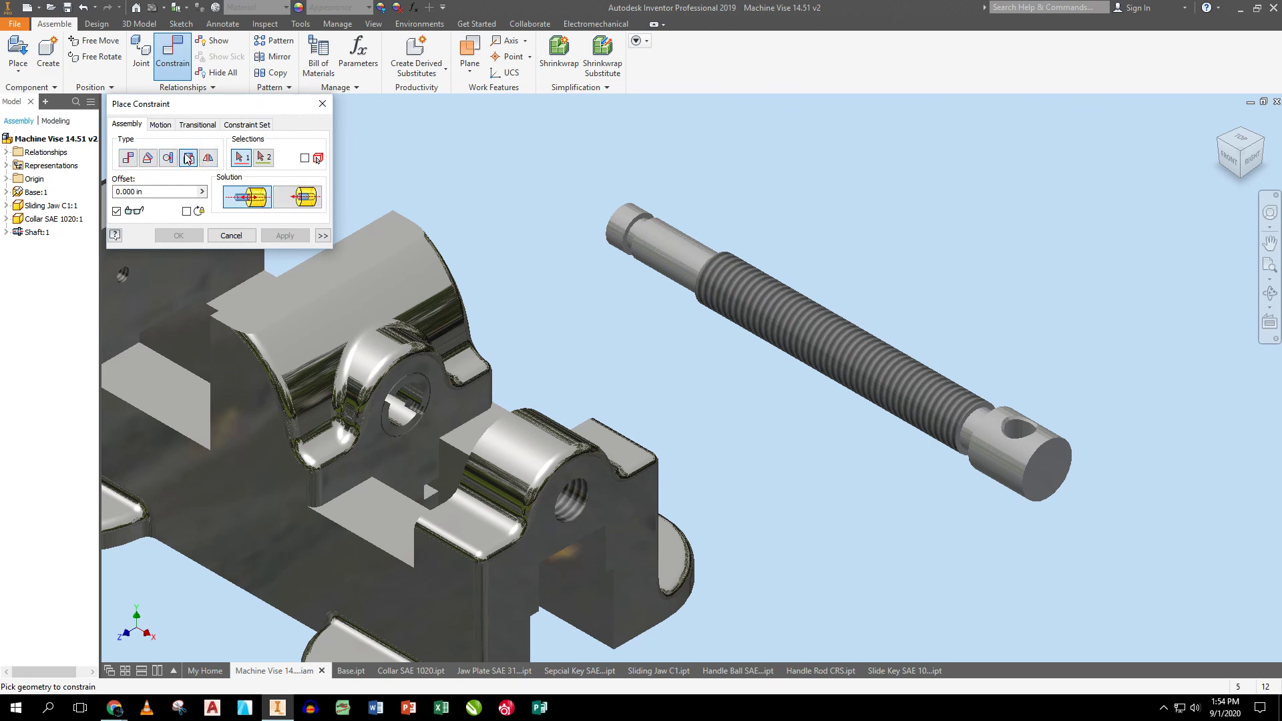
click(645, 227)
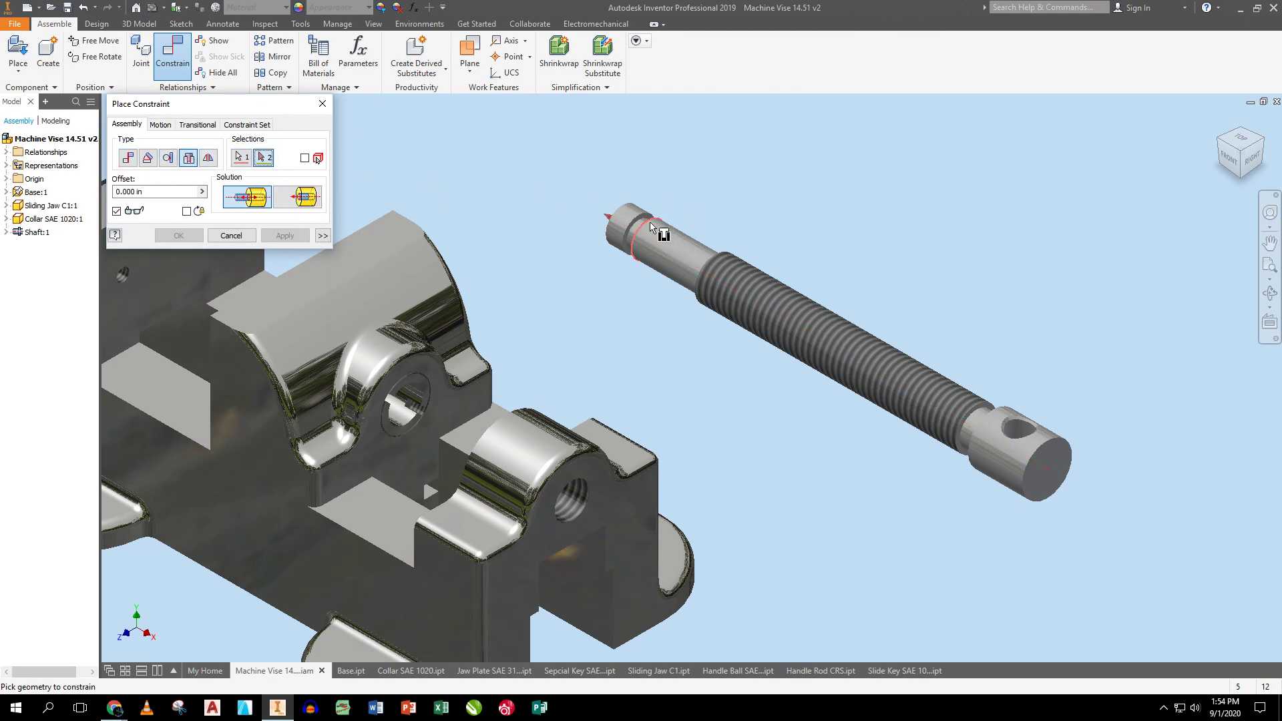
click(411, 388)
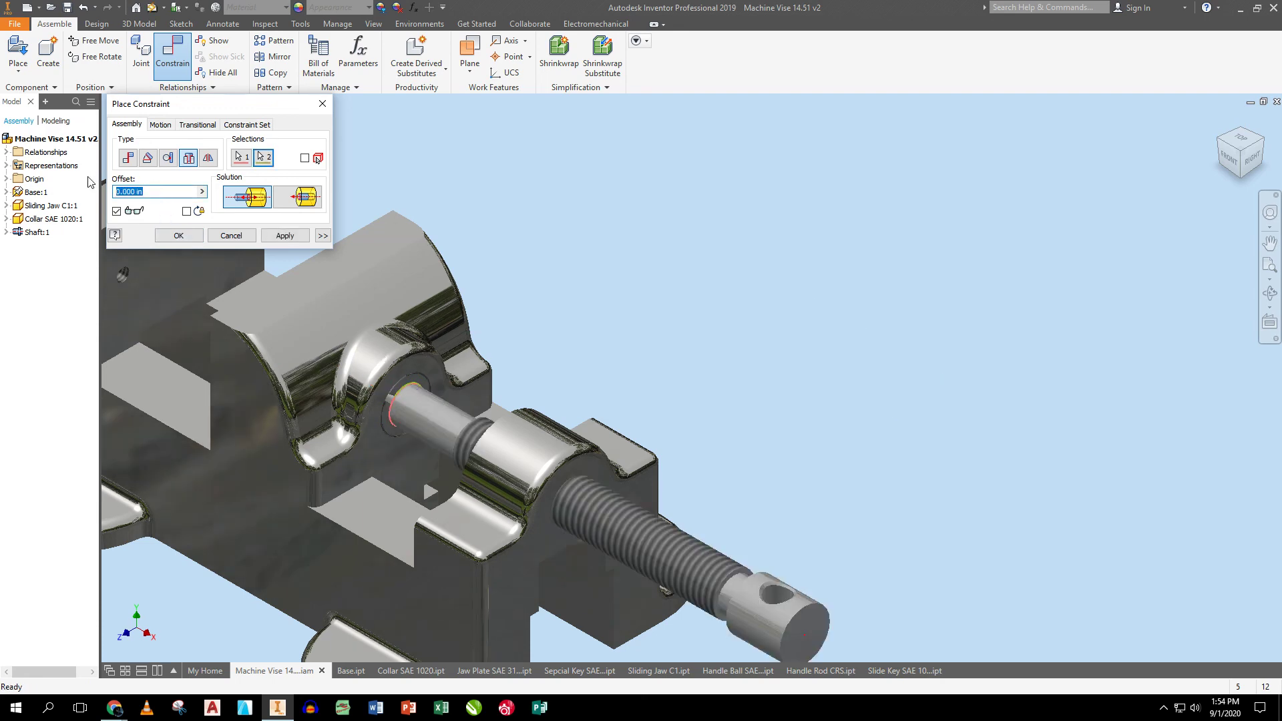
text(-.812)
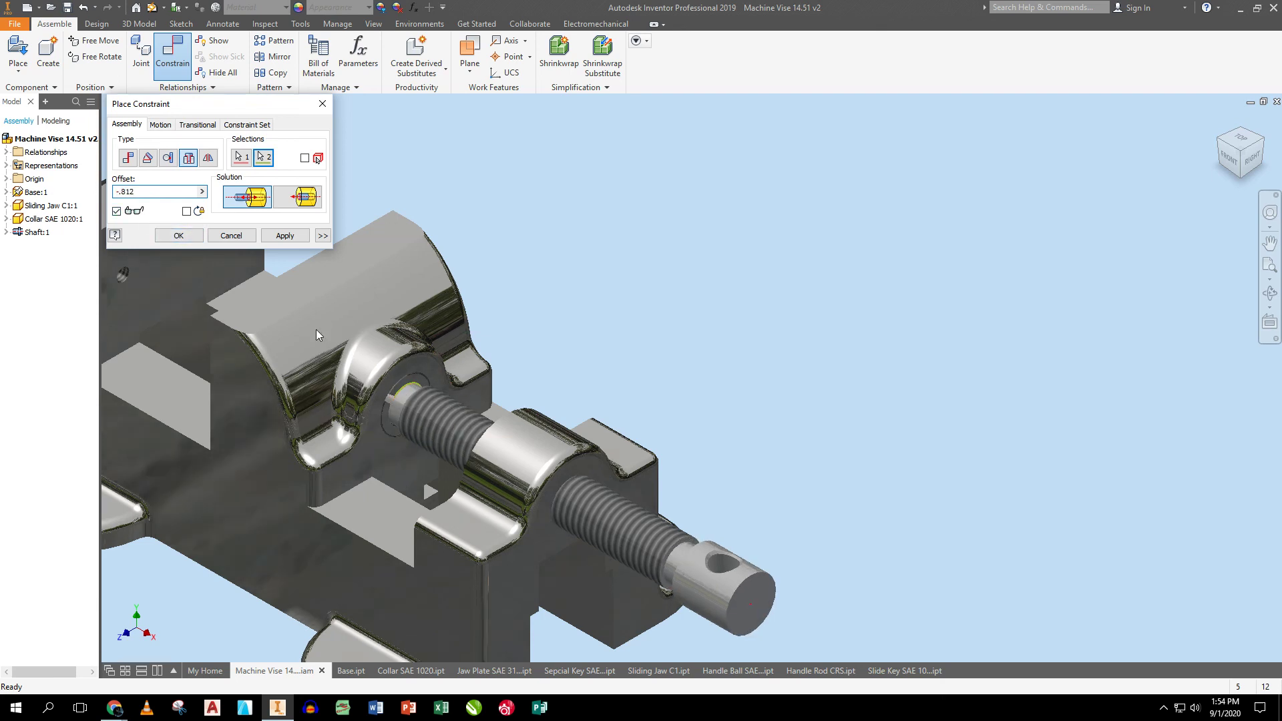
click(286, 235)
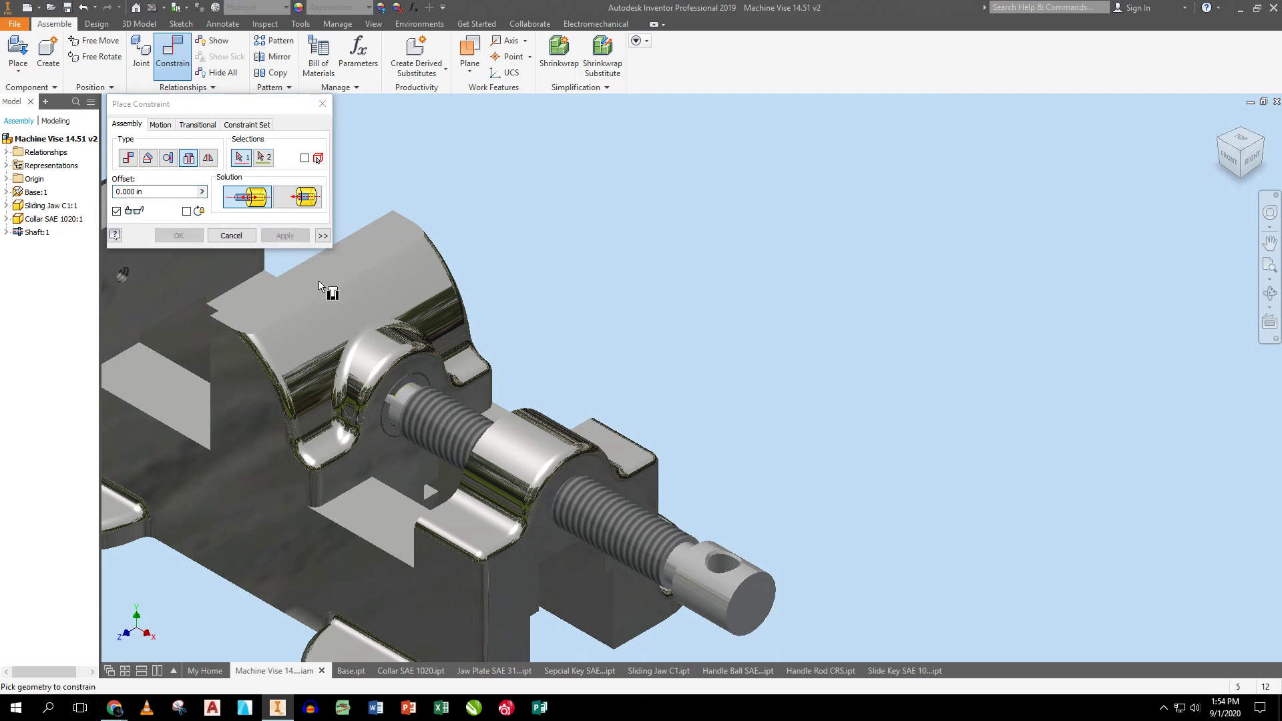
- Check how the sliding jaw and screw travel together along the vise base, with the whole assembly in view
click(447, 375)
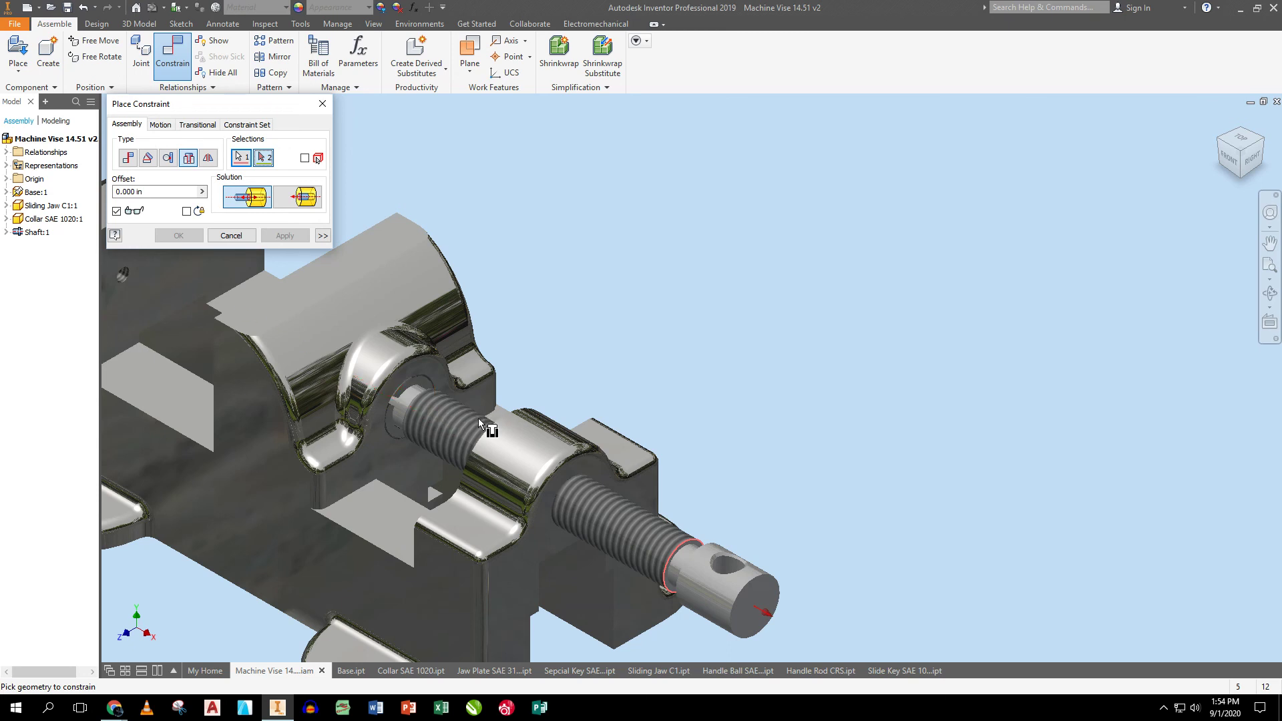
click(393, 376)
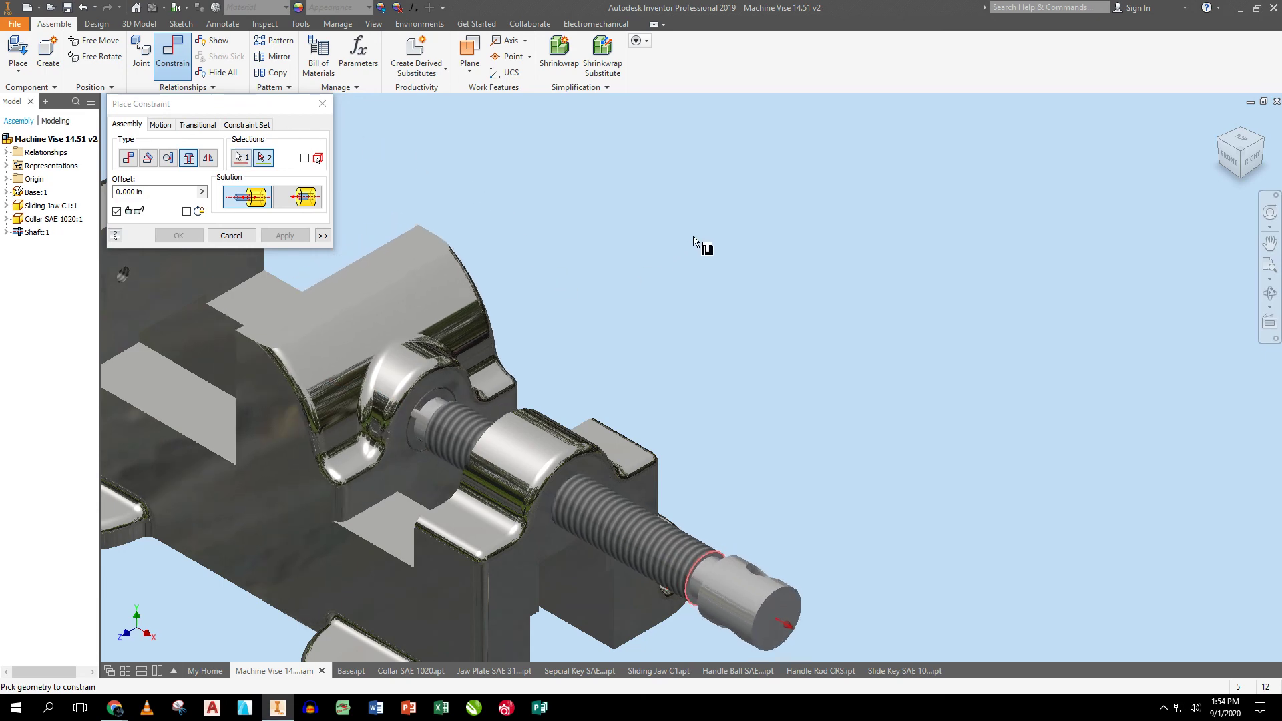
scroll(664, 267, down, 3)
scroll(626, 298, up, 3)
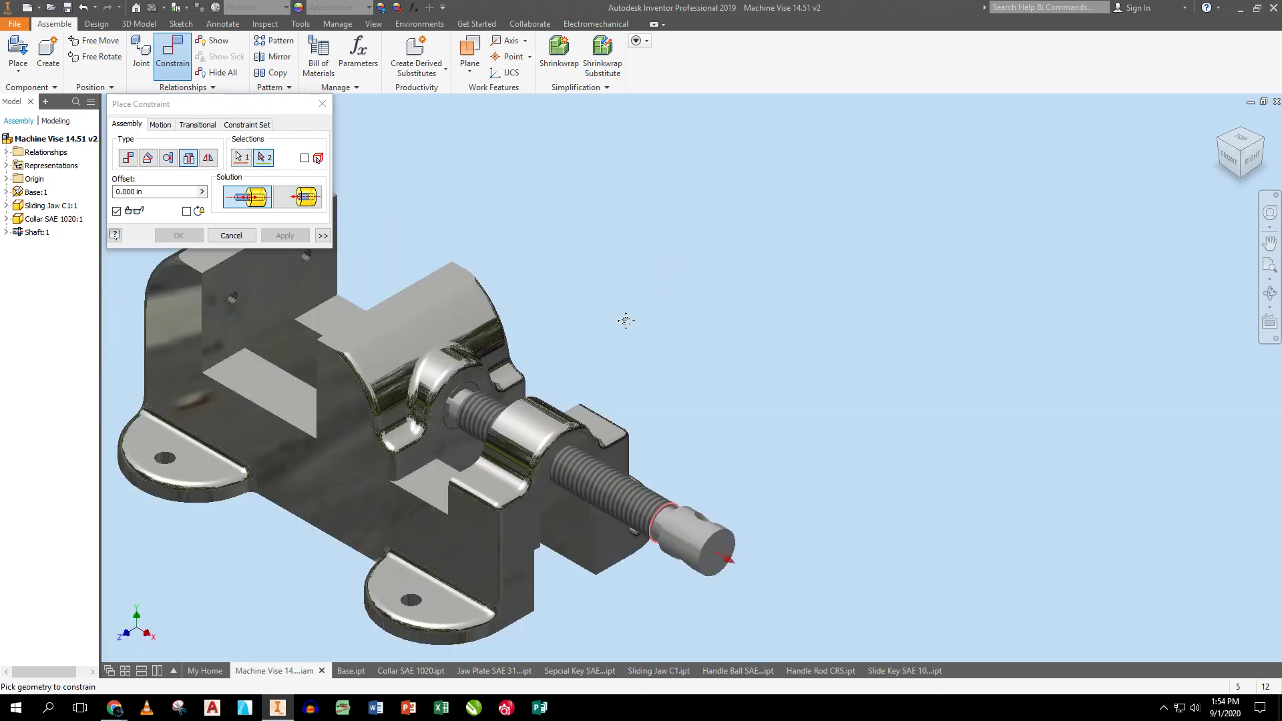
middle_drag(624, 318, 830, 307)
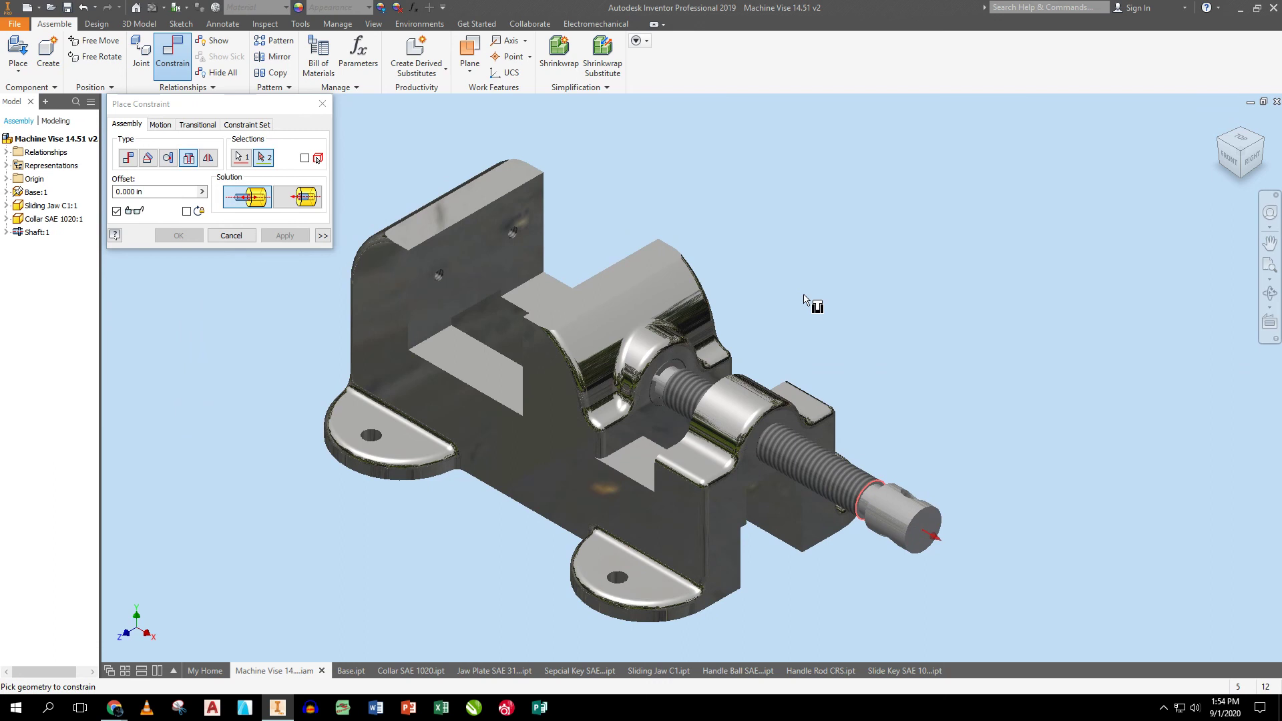